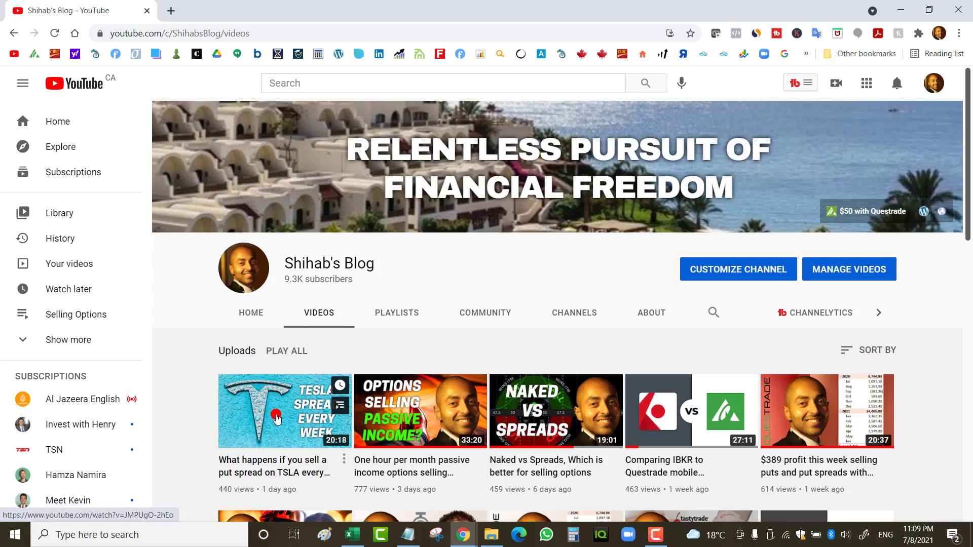
# Switch from the YouTube channel's Videos page to the Yahoo Finance portfolios window.
pyautogui.hotkey('alt', 'Tab')
# Search for NFLX and open Netflix's Historical Data page on Yahoo Finance.
pyautogui.click(274, 100)
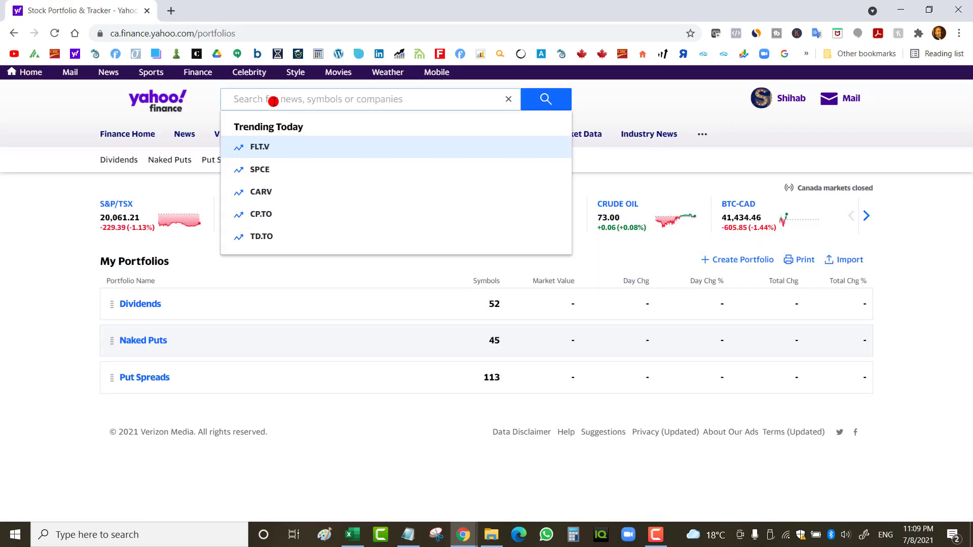
pyautogui.write('nflx')
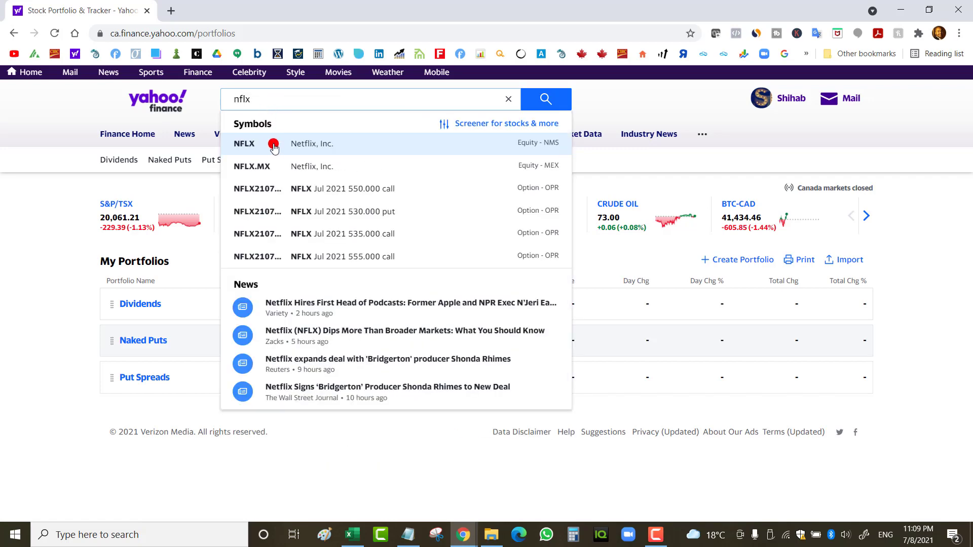
pyautogui.click(272, 144)
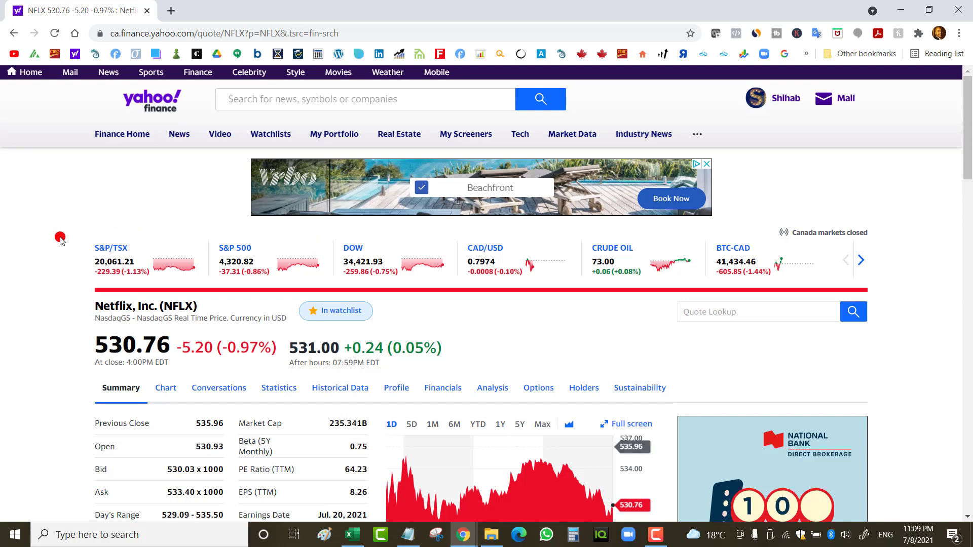
pyautogui.scroll(-1, 152, 306)
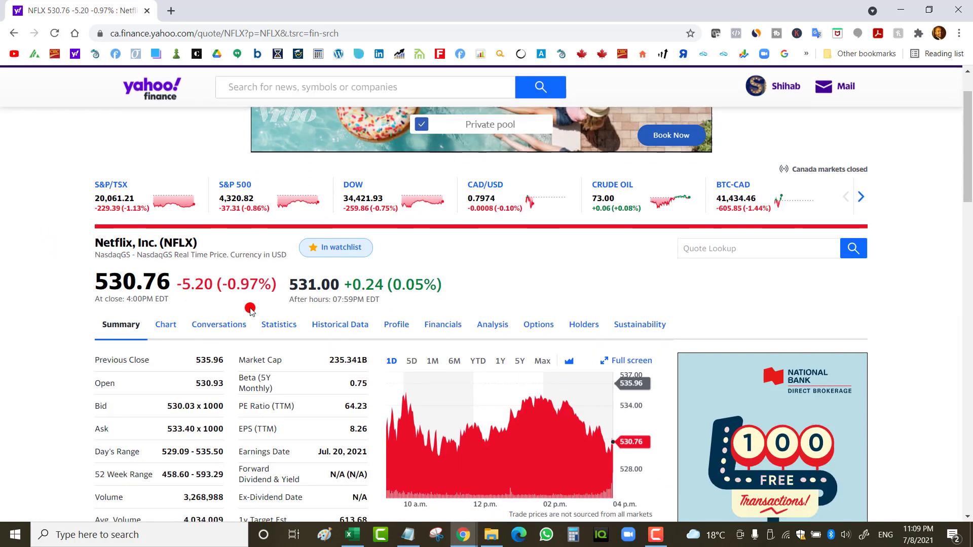
pyautogui.click(357, 331)
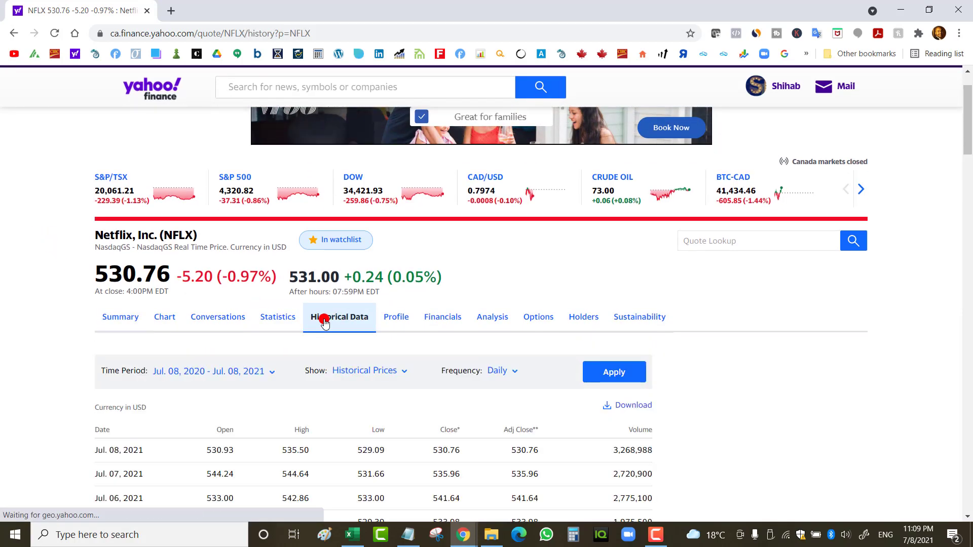
# Set the time period to Max, download the CSV and open NFLX (1).csv.
pyautogui.scroll(-1, 304, 320)
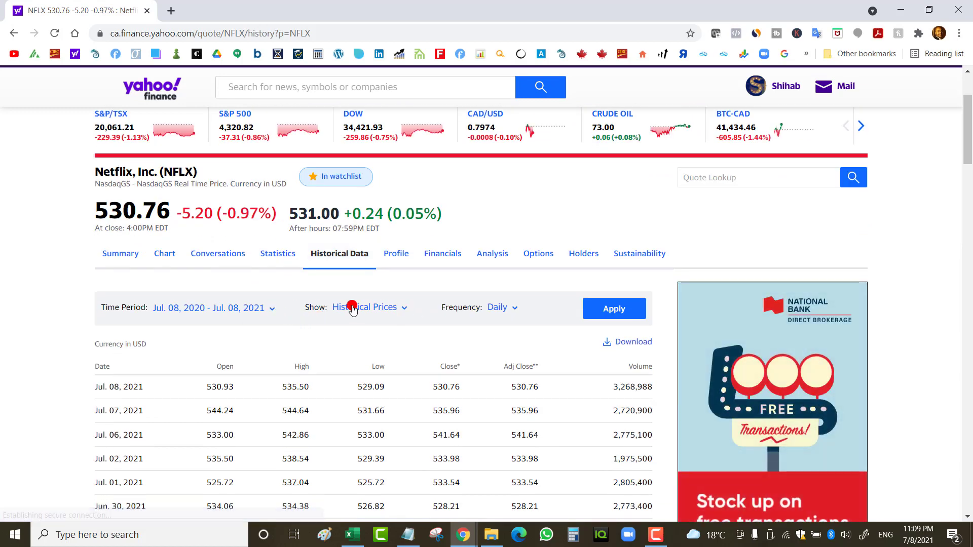
pyautogui.click(259, 309)
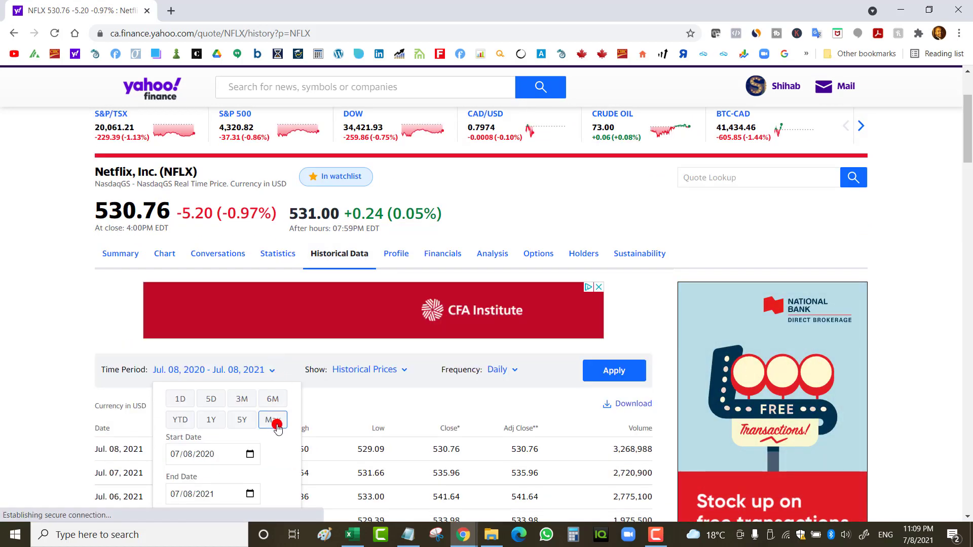
pyautogui.click(277, 427)
pyautogui.click(605, 374)
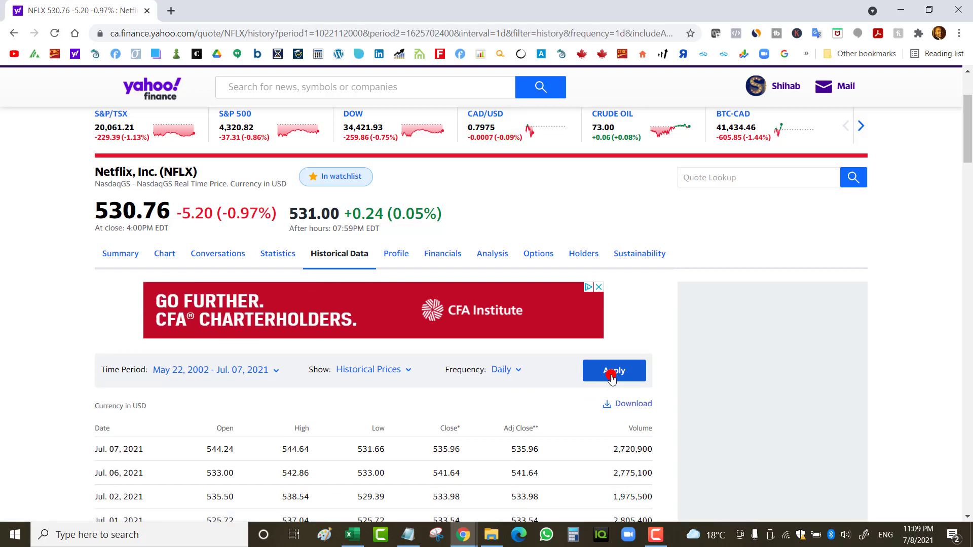
pyautogui.click(631, 404)
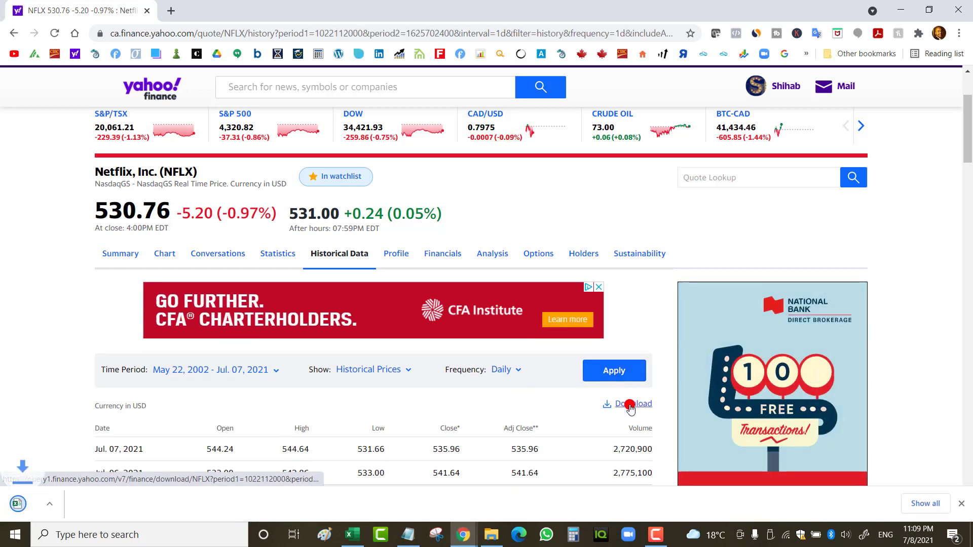
pyautogui.click(46, 504)
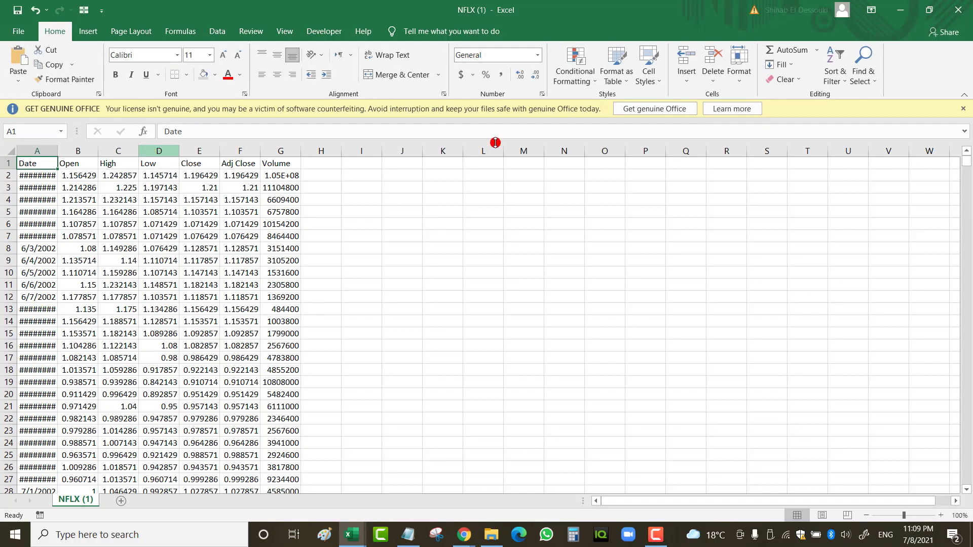
# Dismiss the licence bar and autofit column A so the dates show in full.
pyautogui.click(966, 109)
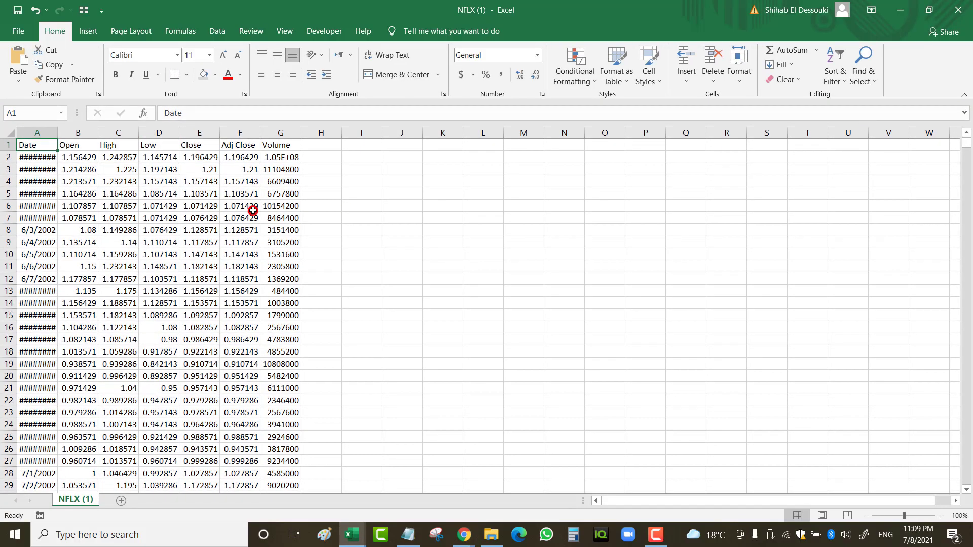
pyautogui.click(56, 131)
pyautogui.moveTo(56, 132); pyautogui.dragTo(56, 132)
pyautogui.doubleClick(56, 131)
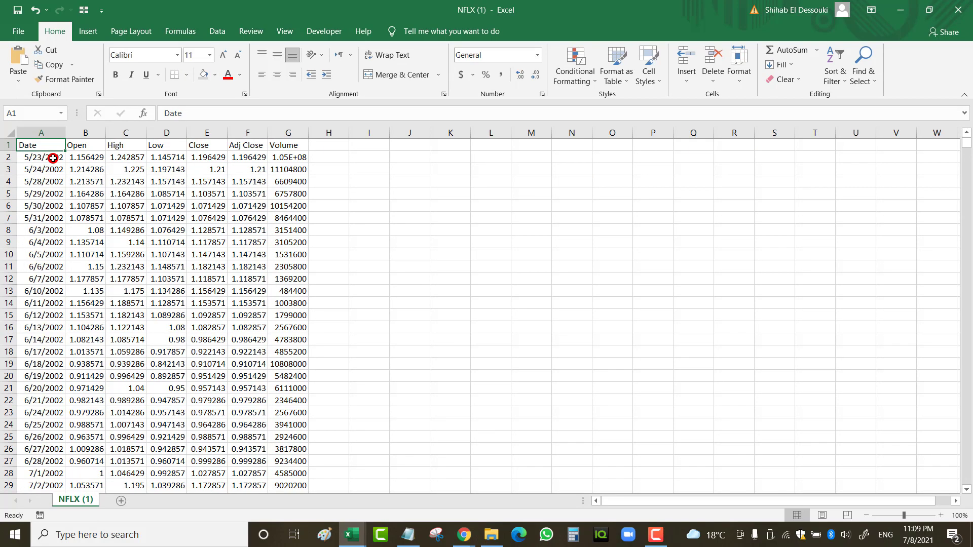
pyautogui.click(56, 157)
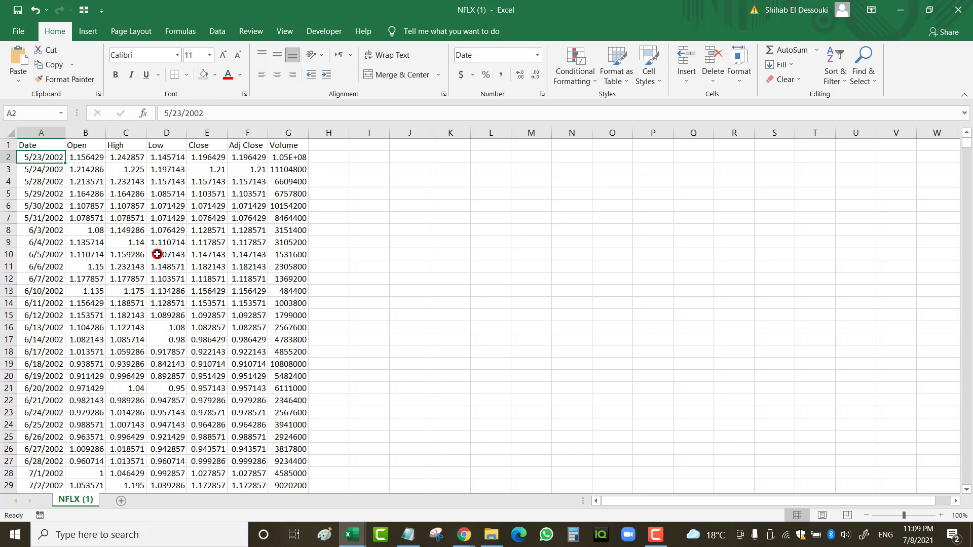
# Delete the Adj Close, Volume, High and Low columns, keeping Date, Open and Close.
pyautogui.click(243, 183)
pyautogui.moveTo(247, 132); pyautogui.dragTo(280, 131)
pyautogui.rightClick(279, 131)
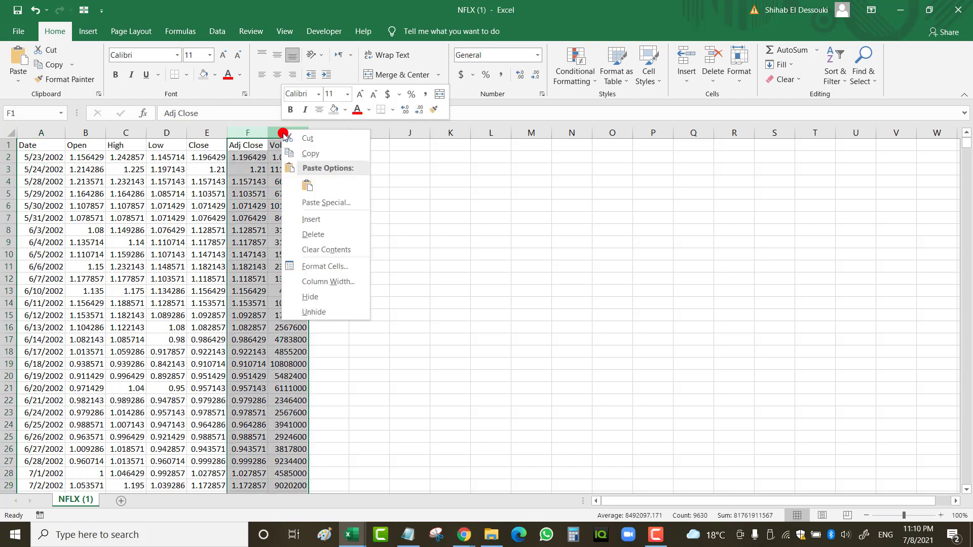
pyautogui.click(313, 234)
pyautogui.moveTo(135, 132); pyautogui.dragTo(153, 133)
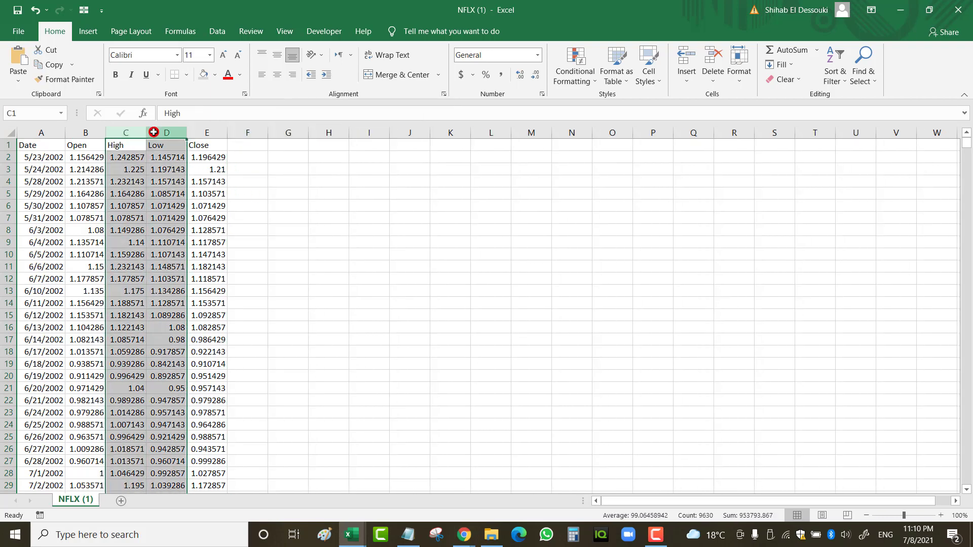
pyautogui.rightClick(153, 133)
pyautogui.click(185, 236)
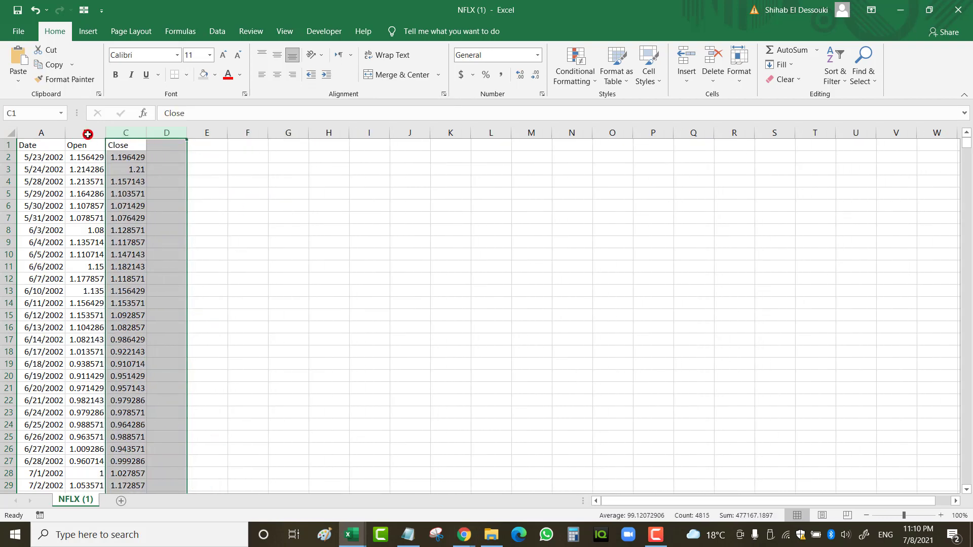
pyautogui.click(86, 132)
pyautogui.click(136, 133)
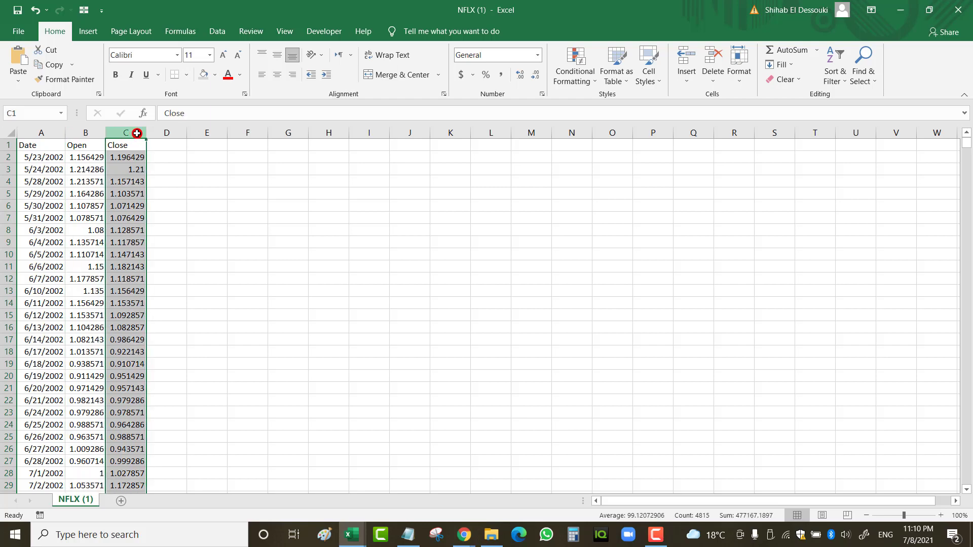
pyautogui.click(86, 132)
pyautogui.click(89, 155)
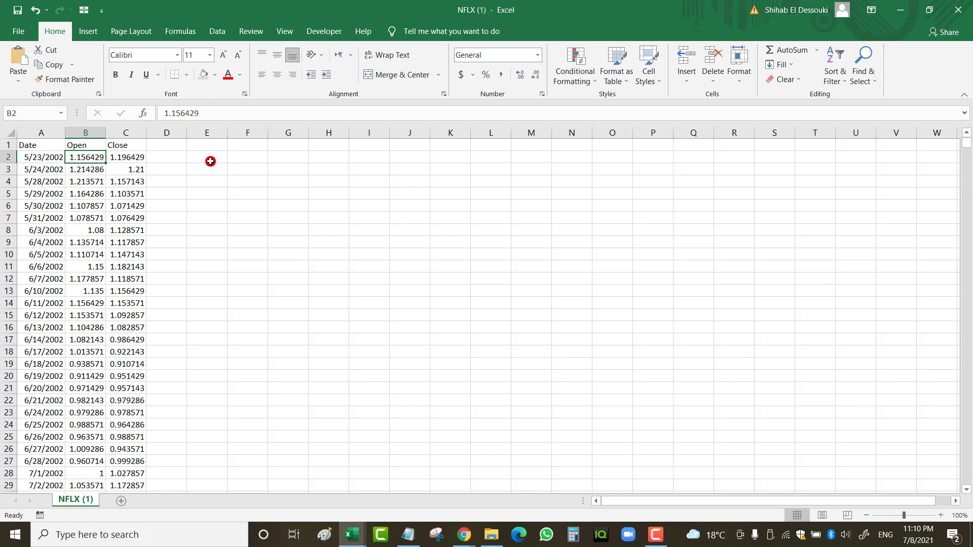
pyautogui.click(169, 159)
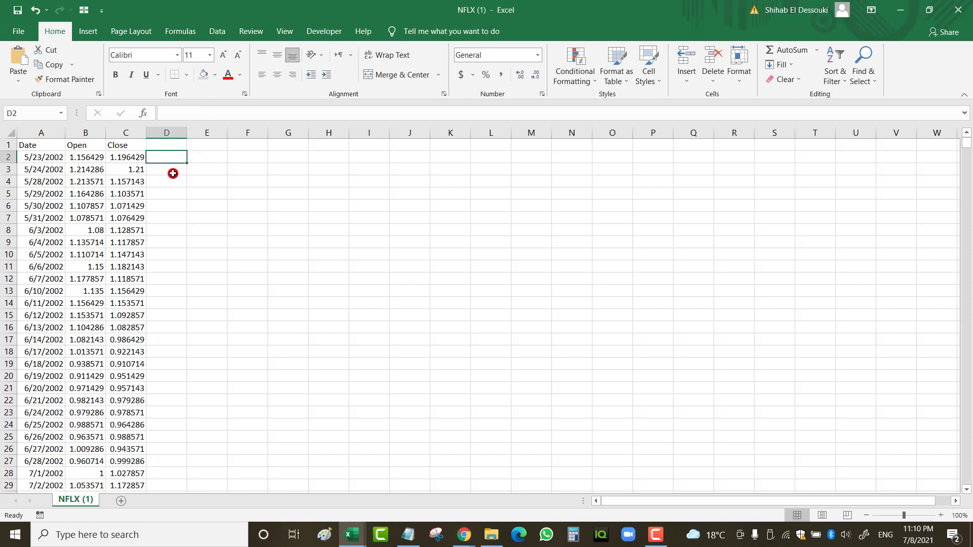
pyautogui.write('=')
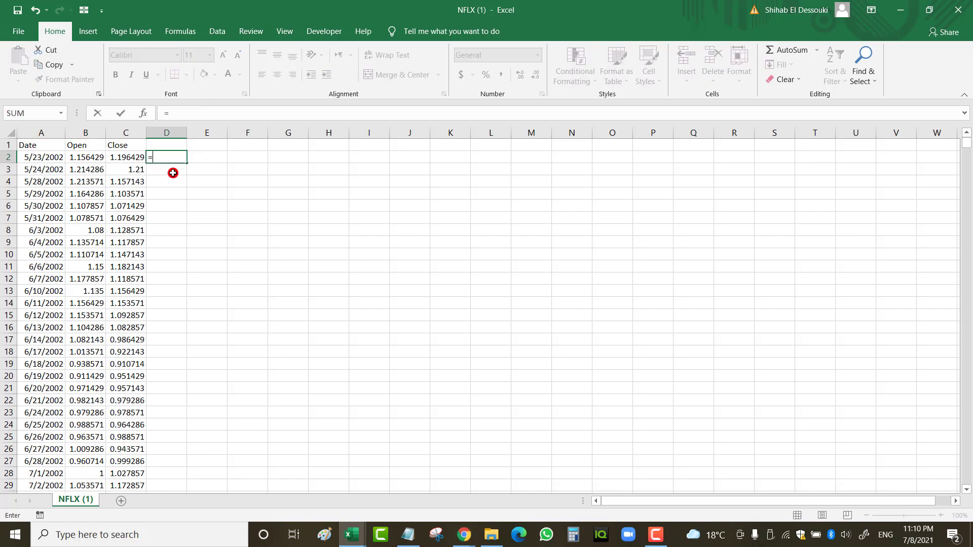
pyautogui.write('weekda')
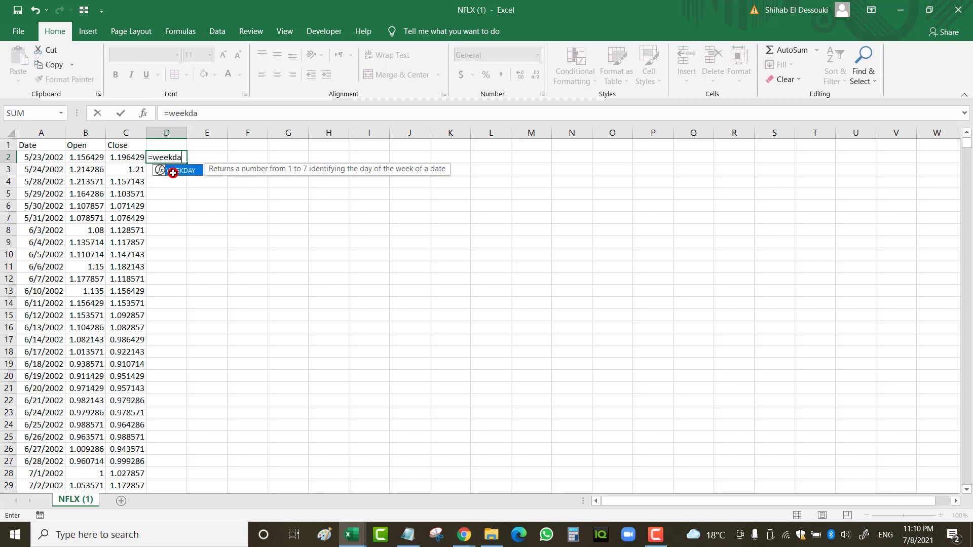
pyautogui.write('y(')
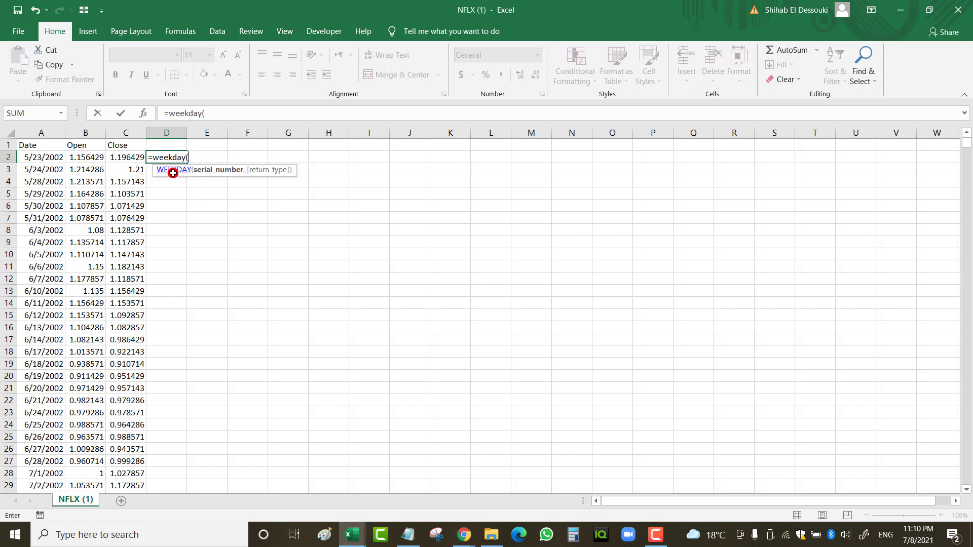
pyautogui.click(47, 159)
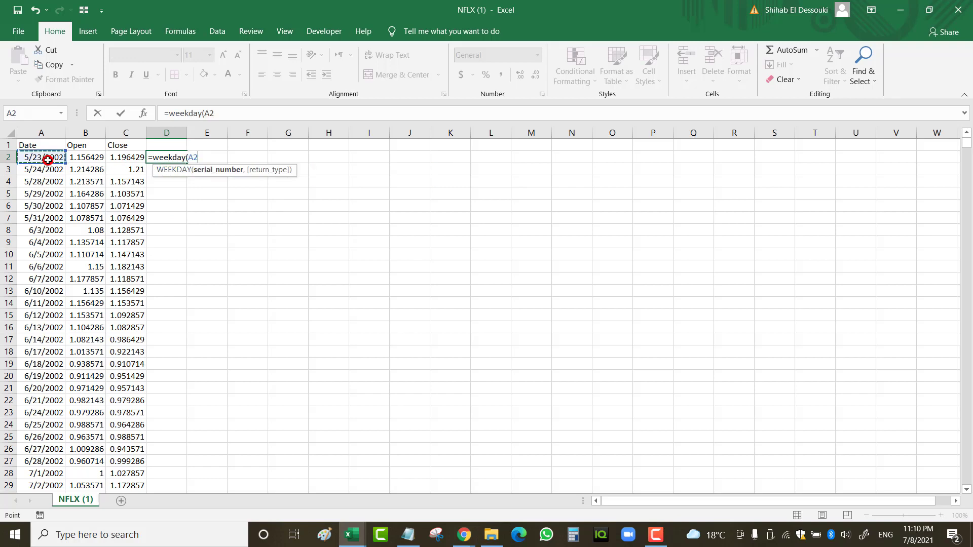
pyautogui.write(',')
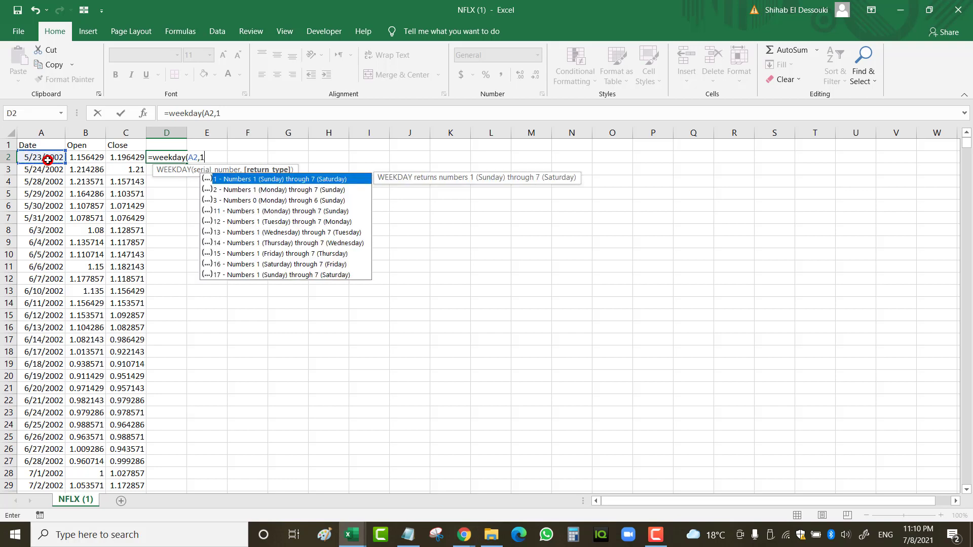
pyautogui.write('1)')
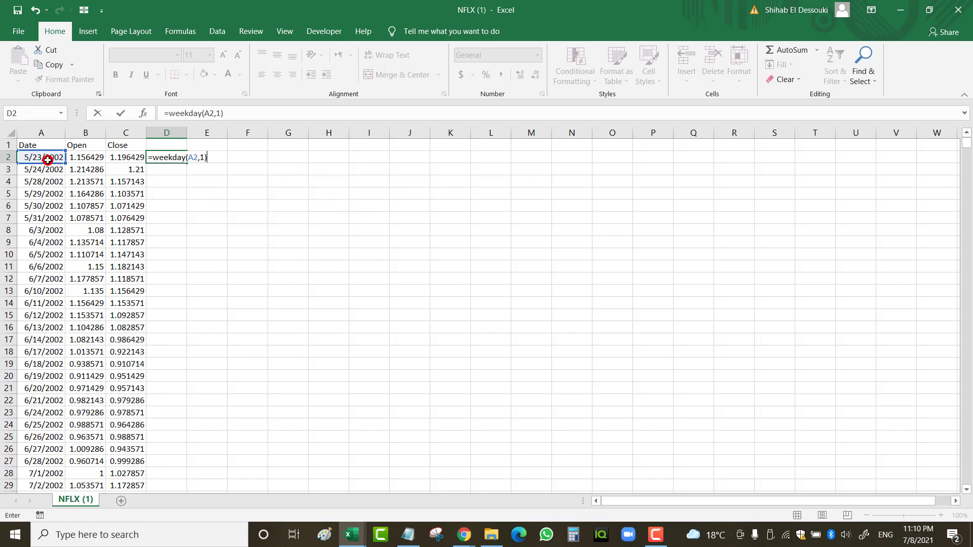
pyautogui.press('BackSpace')
pyautogui.press('BackSpace')
pyautogui.write('2')
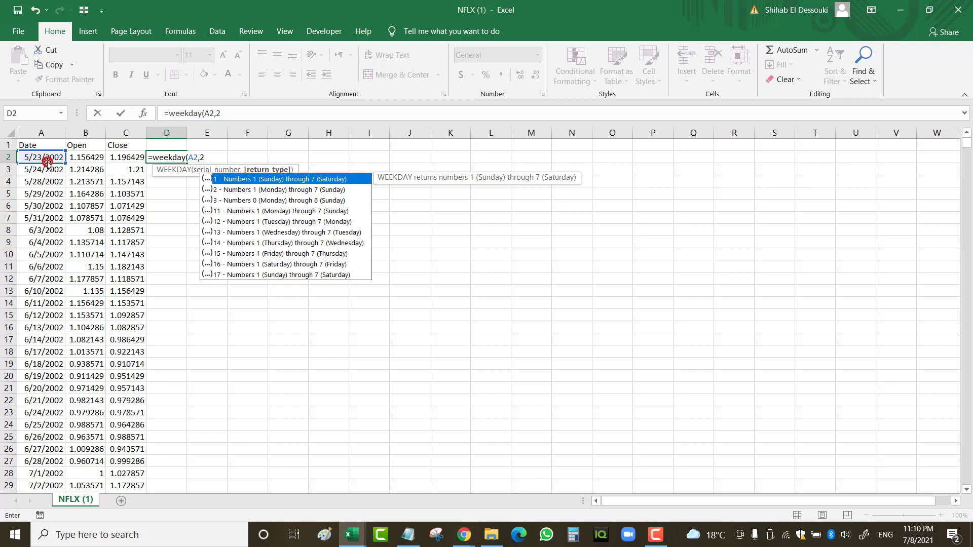
pyautogui.write(')')
pyautogui.press('Return')
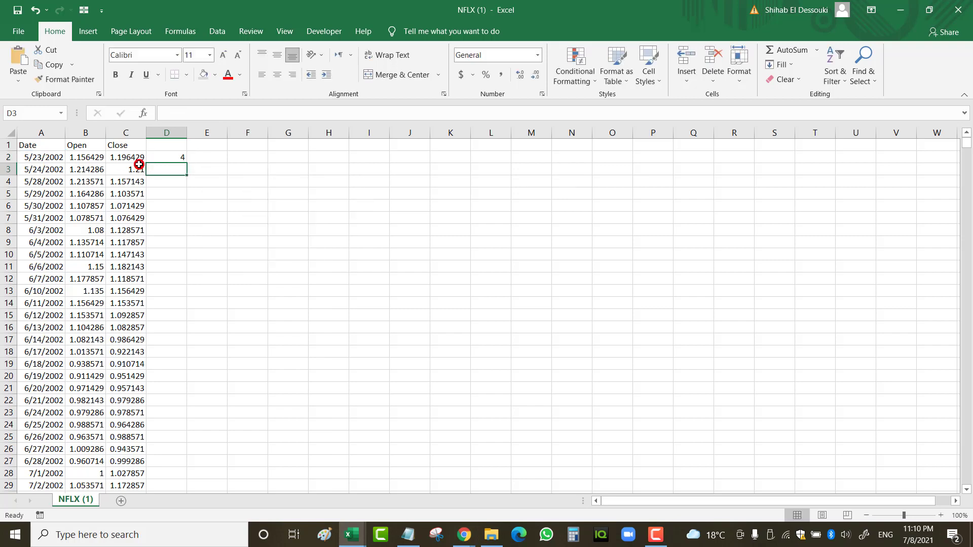
pyautogui.click(167, 158)
pyautogui.doubleClick(187, 163)
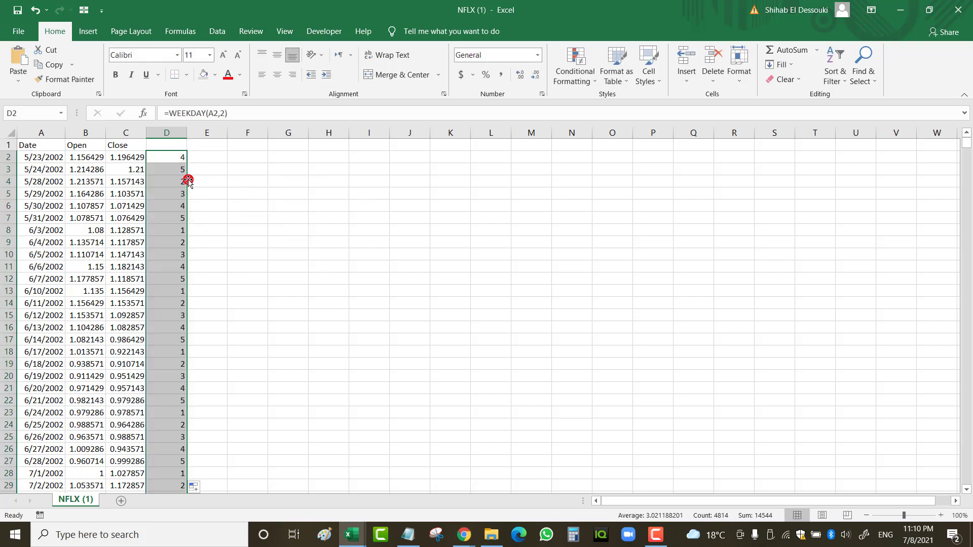
pyautogui.click(164, 171)
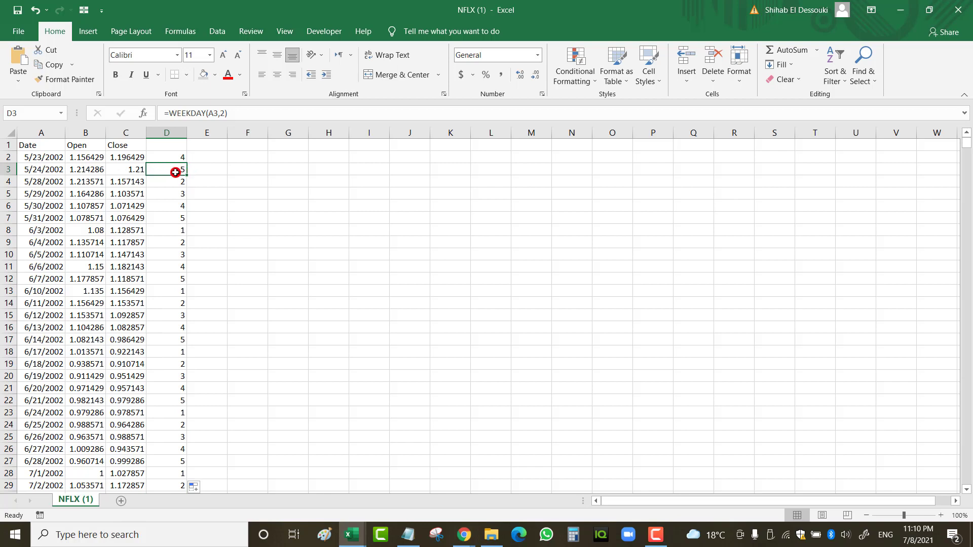
pyautogui.click(62, 172)
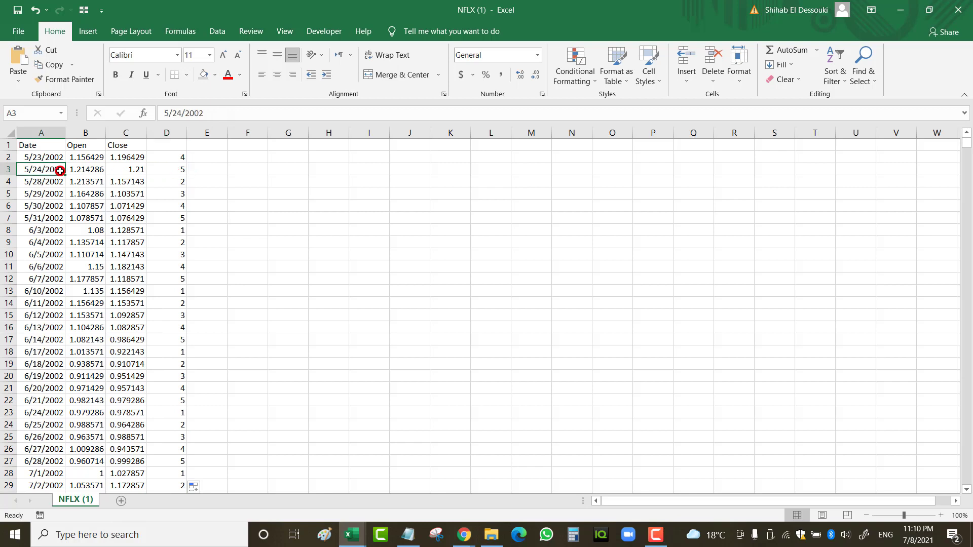
pyautogui.click(158, 170)
pyautogui.click(164, 218)
pyautogui.click(58, 218)
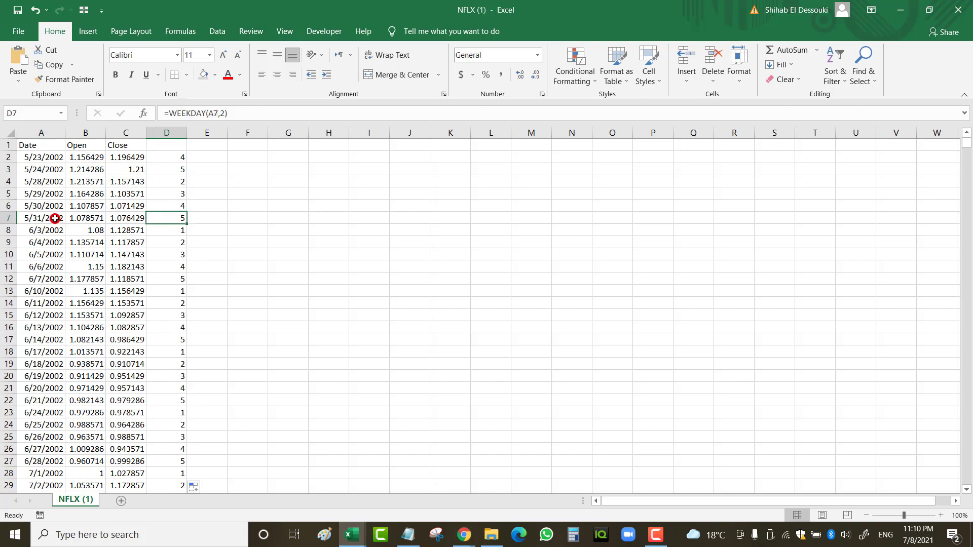
pyautogui.click(180, 218)
pyautogui.click(178, 278)
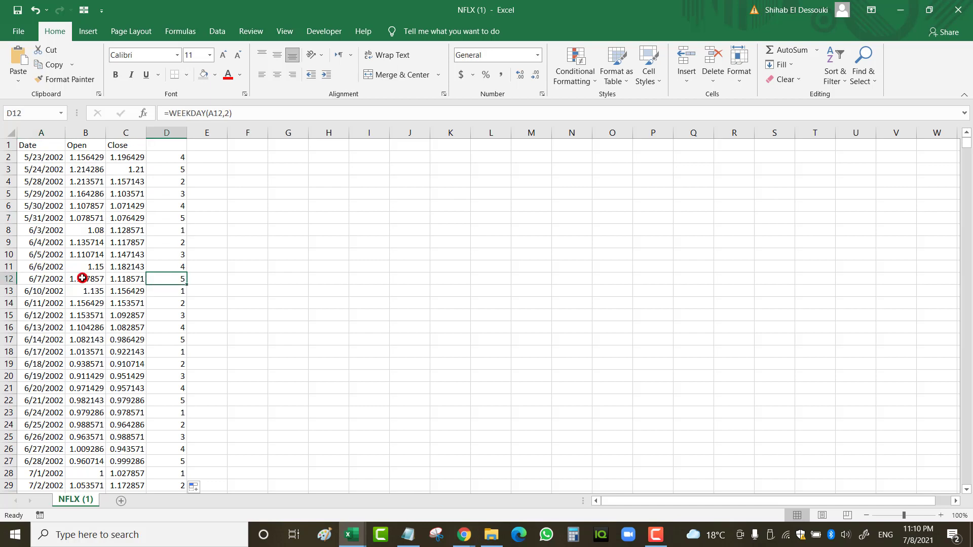
pyautogui.click(49, 283)
pyautogui.click(49, 289)
pyautogui.click(170, 289)
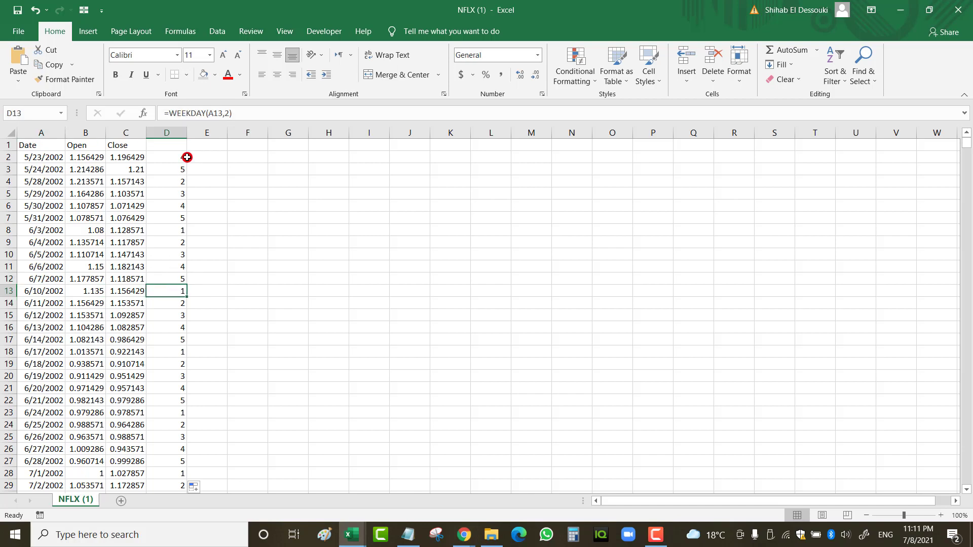
pyautogui.click(8, 145)
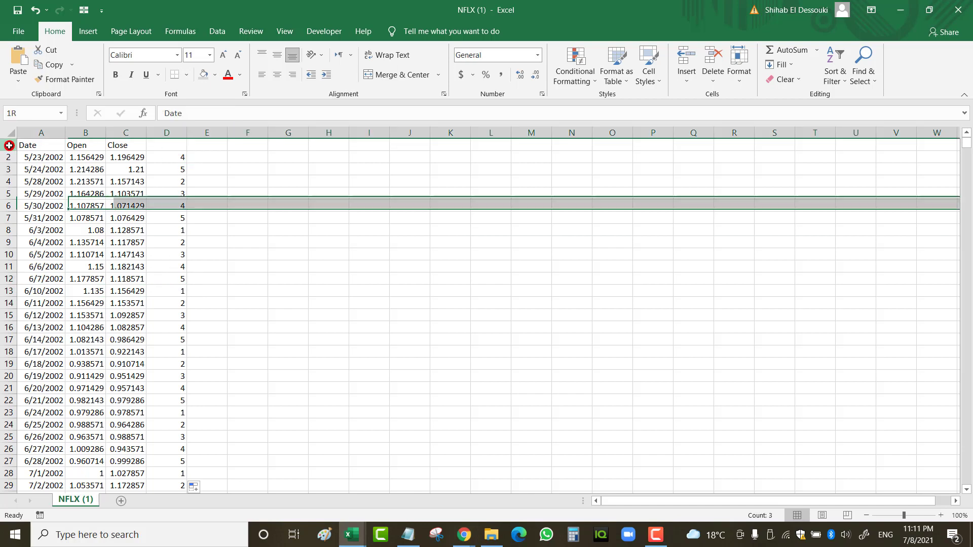
# Add header filters and filter column D to show only weekday numbers 1–4.
pyautogui.click(221, 35)
pyautogui.click(429, 68)
pyautogui.click(328, 218)
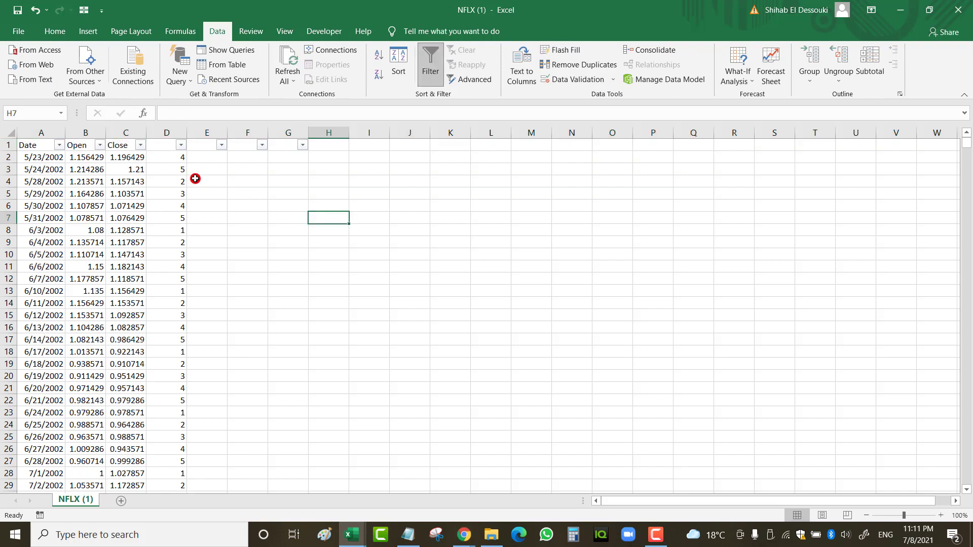
pyautogui.click(180, 145)
pyautogui.click(71, 285)
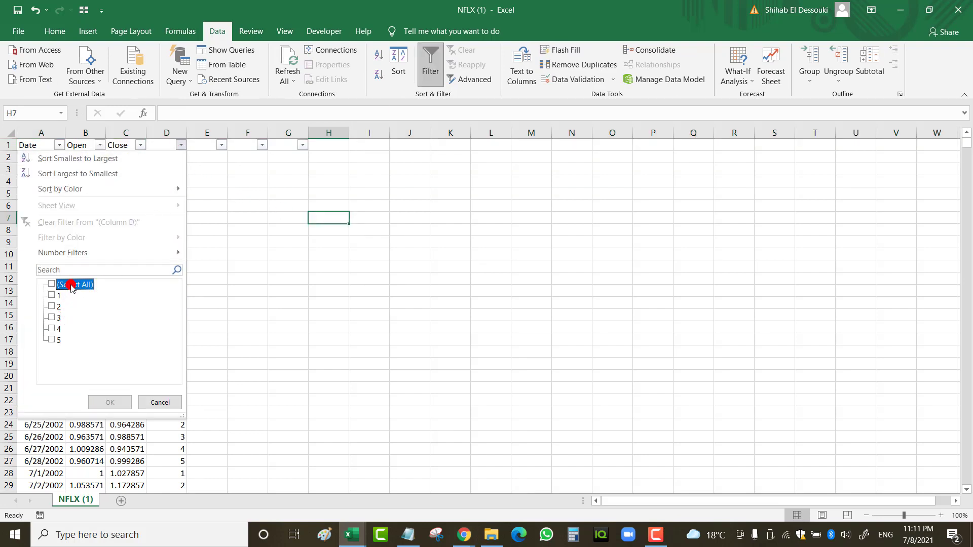
pyautogui.click(53, 340)
pyautogui.click(110, 402)
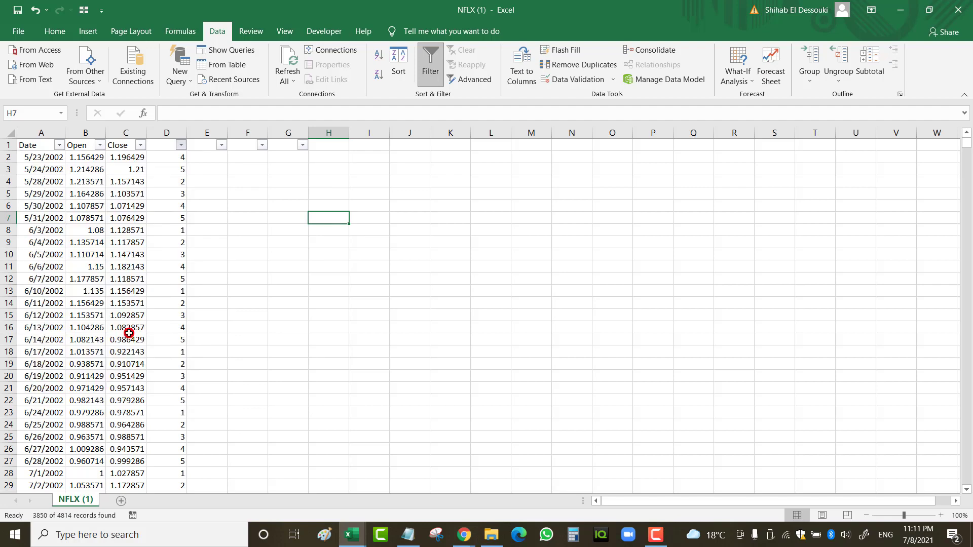
# Delete all the visible non-Friday rows.
pyautogui.click(4, 157)
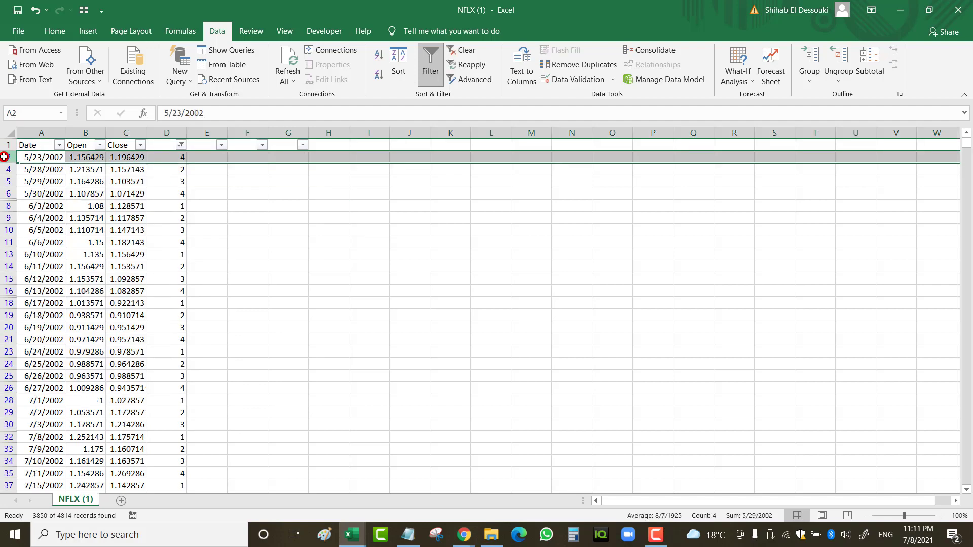
pyautogui.hotkey('ctrl', 'shift', 'Down')
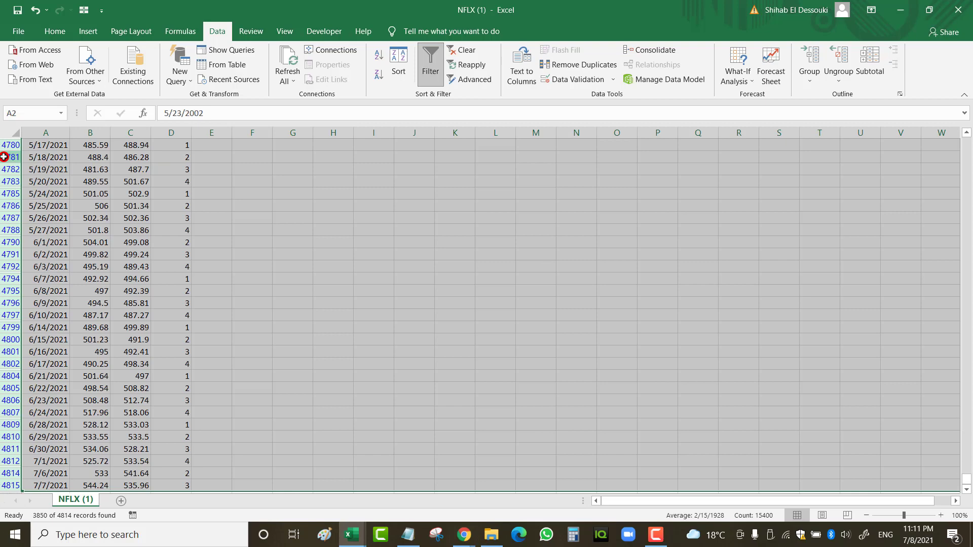
pyautogui.rightClick(4, 177)
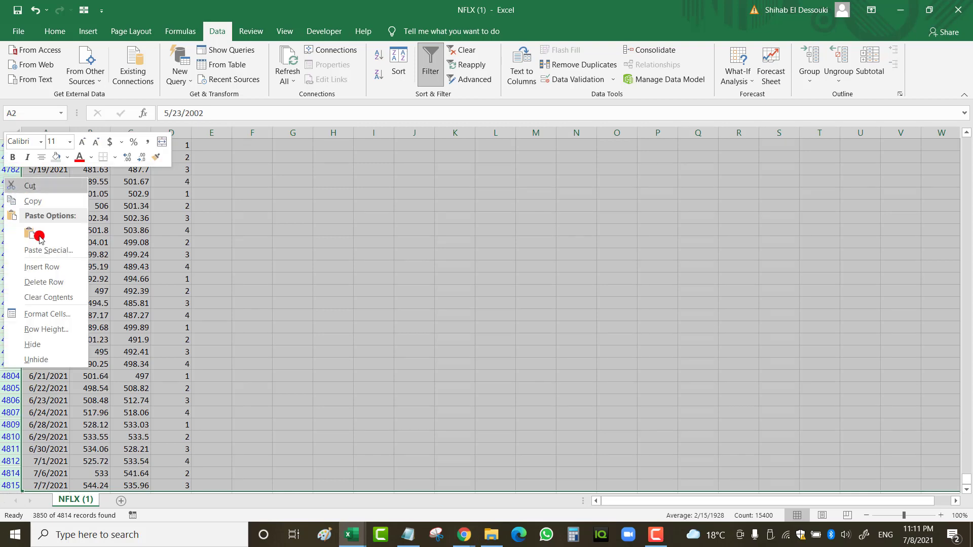
pyautogui.click(36, 278)
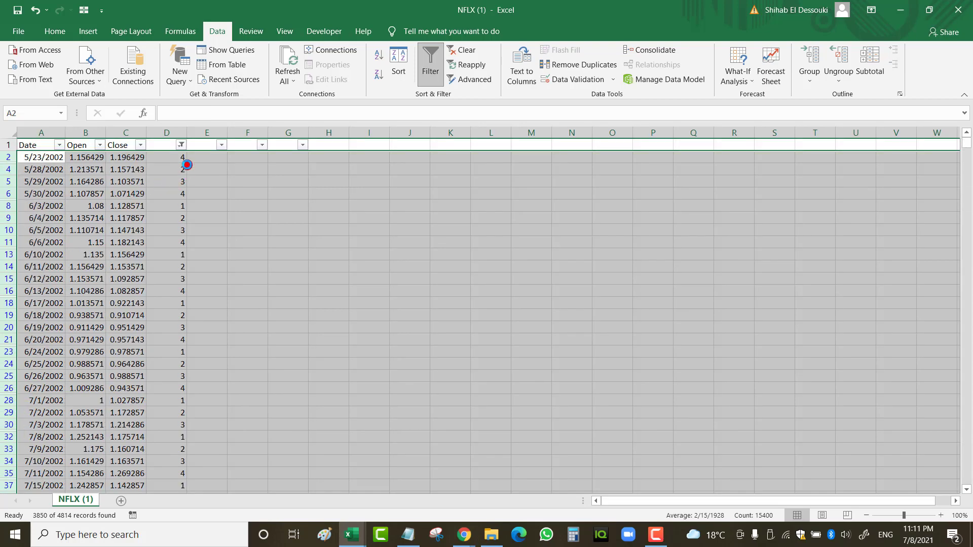
# Clear the column D filter to show all remaining Friday rows.
pyautogui.click(181, 145)
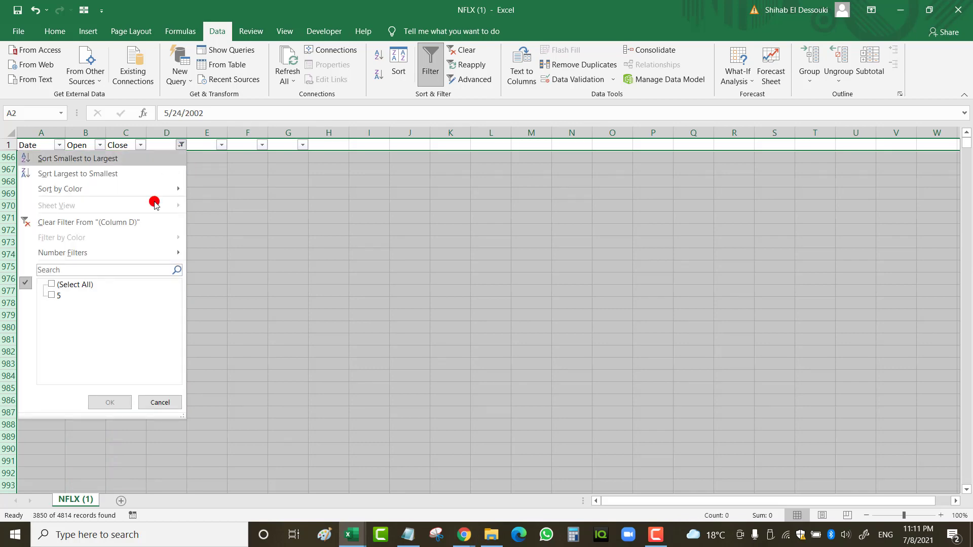
pyautogui.click(56, 284)
pyautogui.click(110, 402)
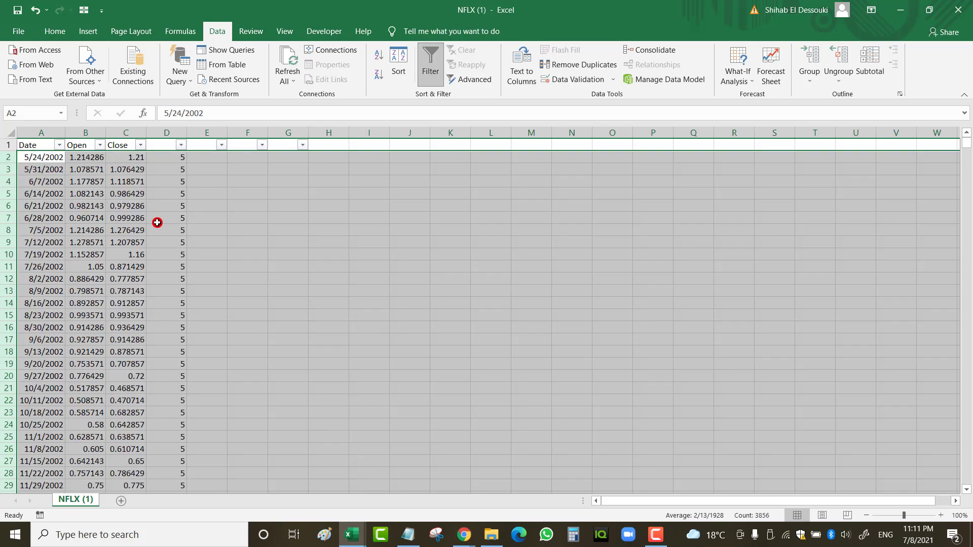
pyautogui.click(177, 194)
pyautogui.click(204, 159)
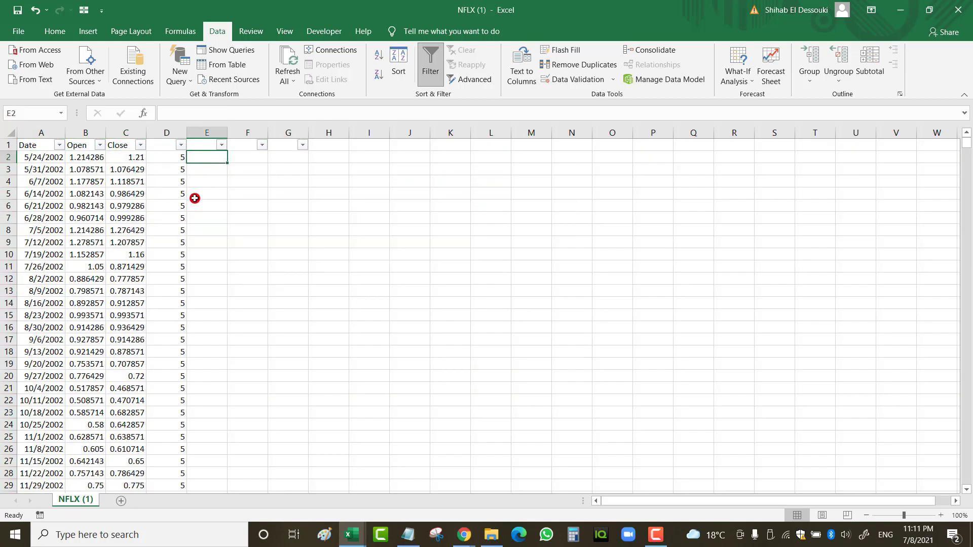
# Check the weekday formulas in D2 through D6.
pyautogui.click(179, 159)
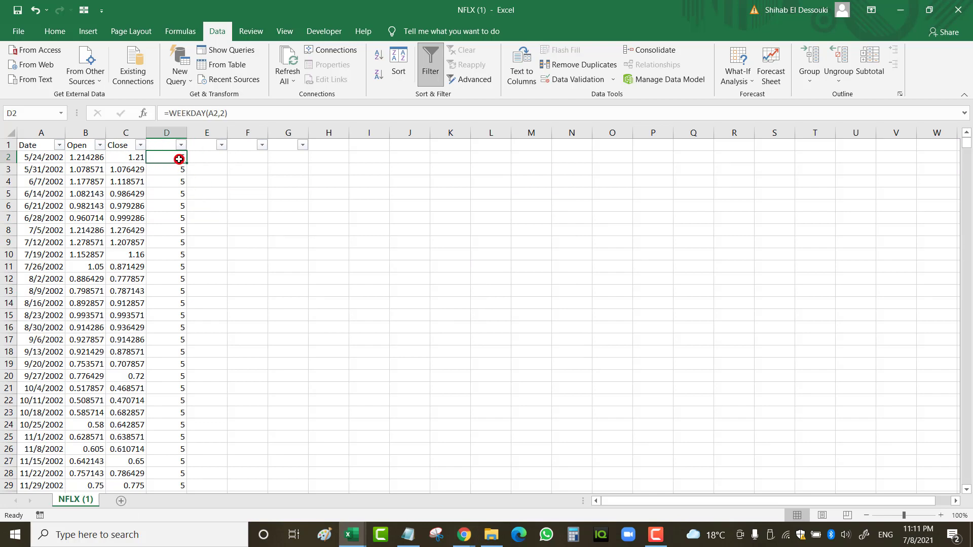
pyautogui.click(178, 169)
pyautogui.click(178, 182)
pyautogui.click(177, 193)
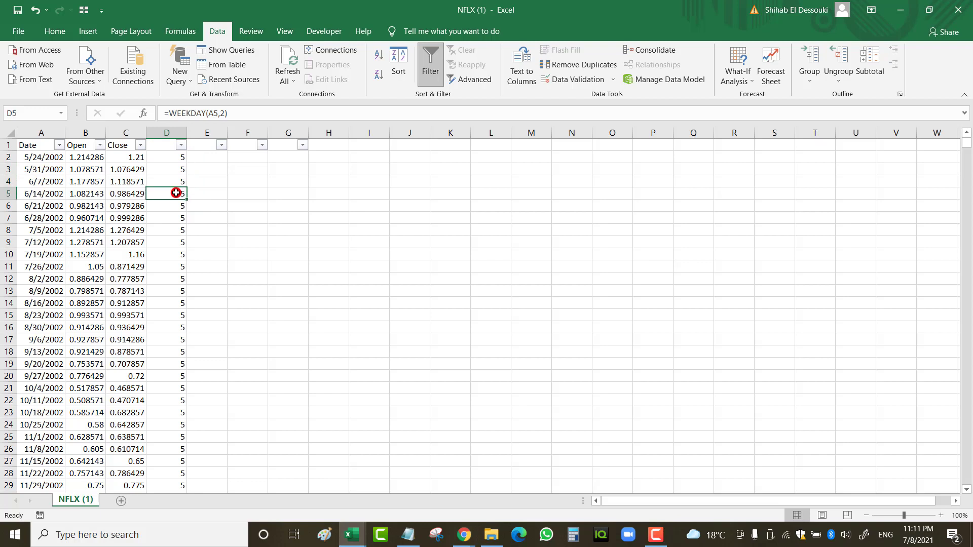
pyautogui.click(177, 204)
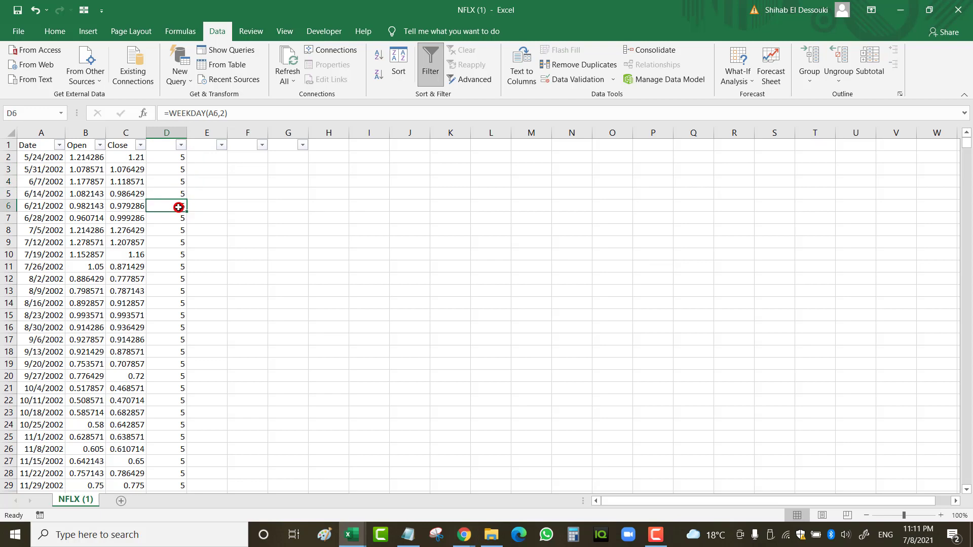
# Compare the Friday rows from 5/24/2002 to 6/28/2002 and select E6.
pyautogui.click(7, 206)
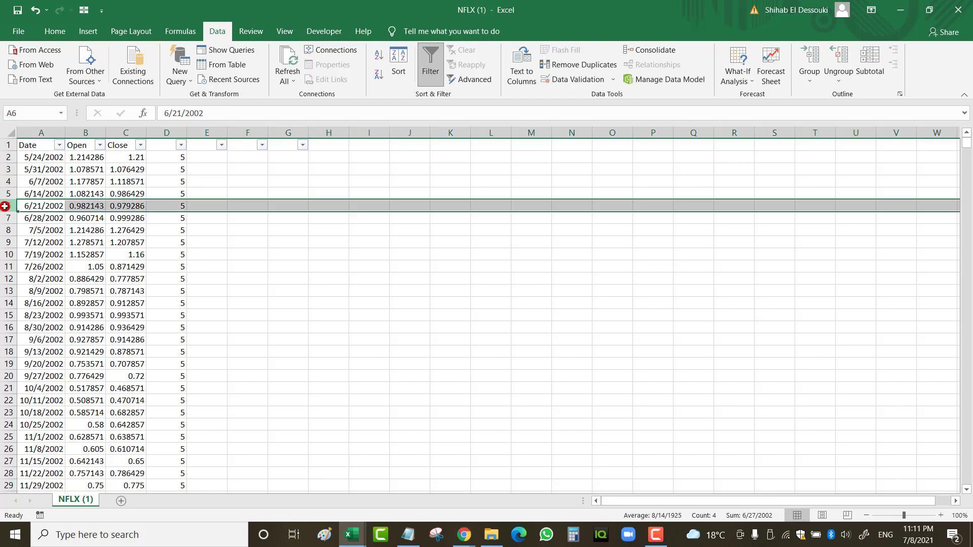
pyautogui.click(6, 160)
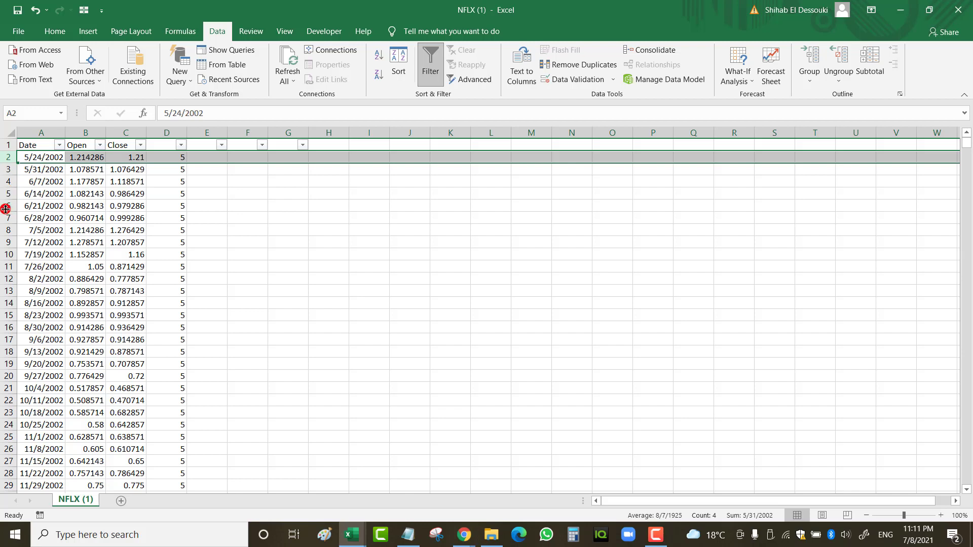
pyautogui.click(32, 160)
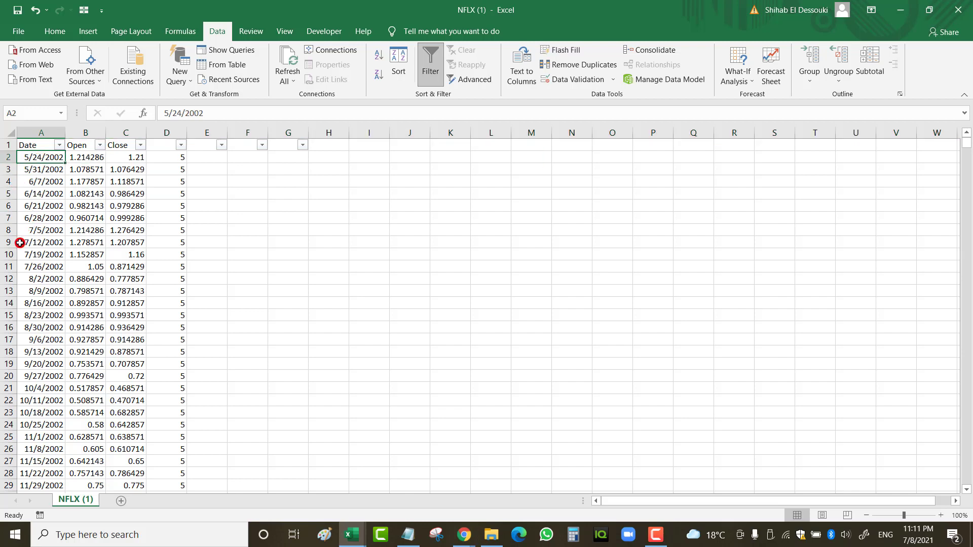
pyautogui.click(8, 205)
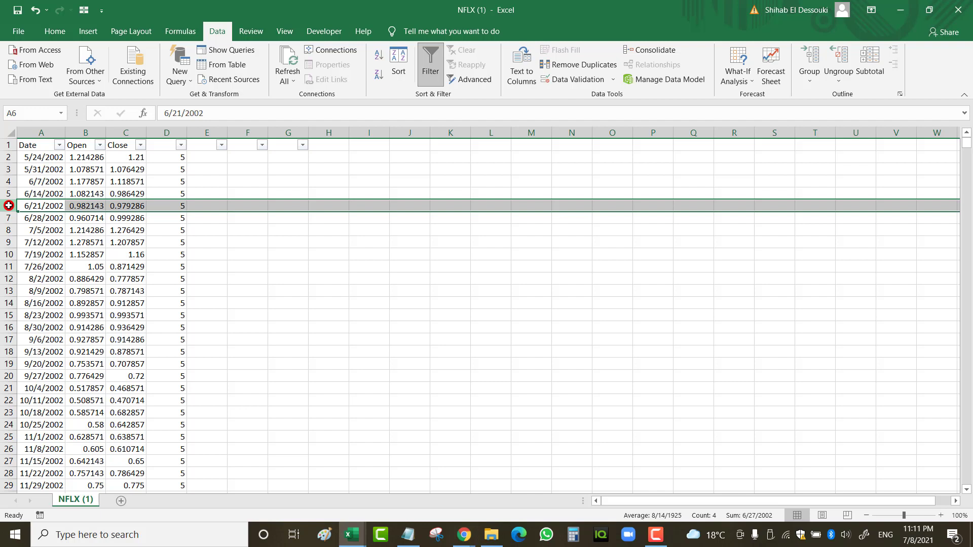
pyautogui.click(10, 169)
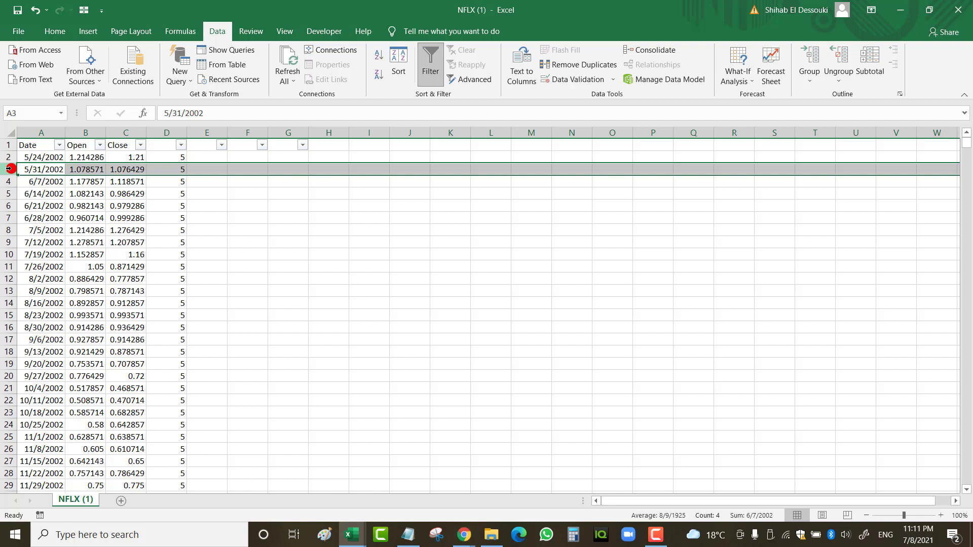
pyautogui.click(6, 219)
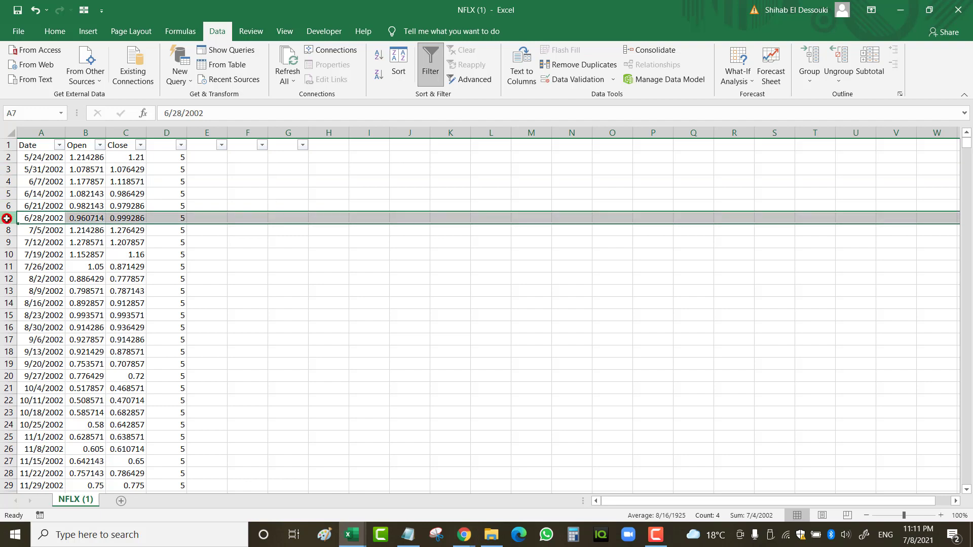
pyautogui.click(10, 169)
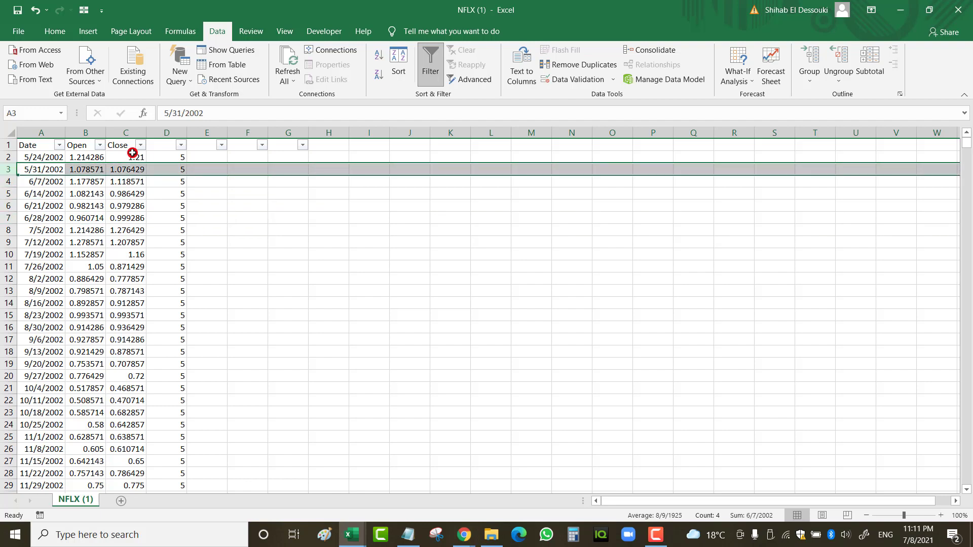
pyautogui.click(150, 152)
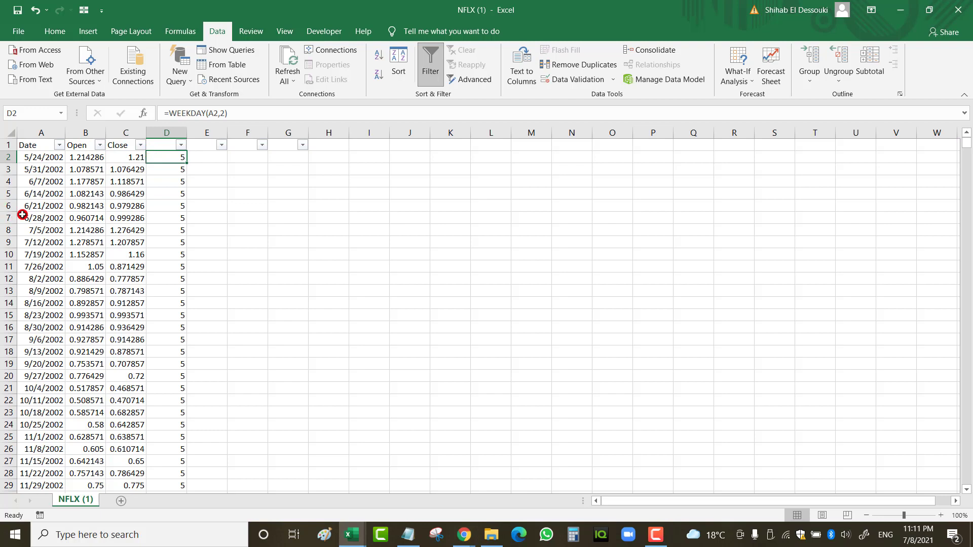
pyautogui.click(158, 206)
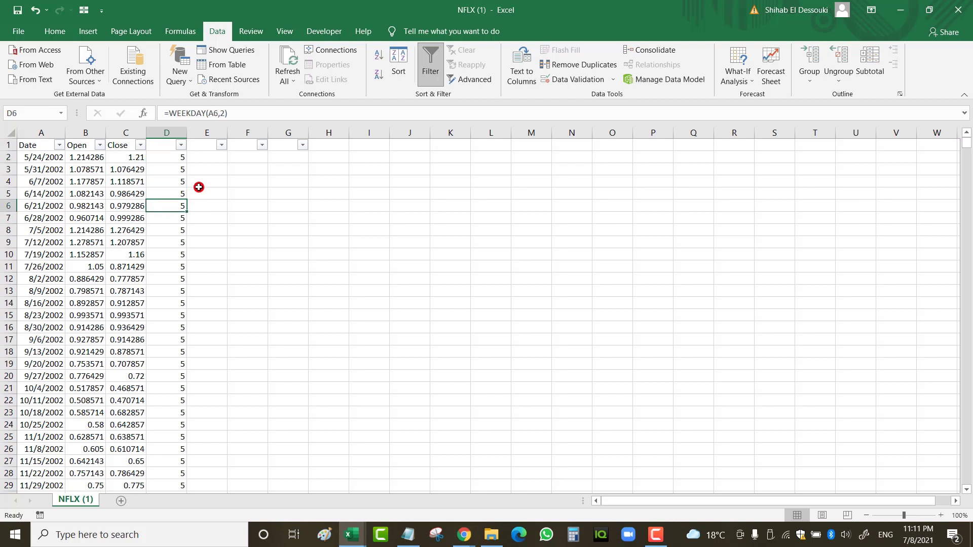
pyautogui.click(206, 205)
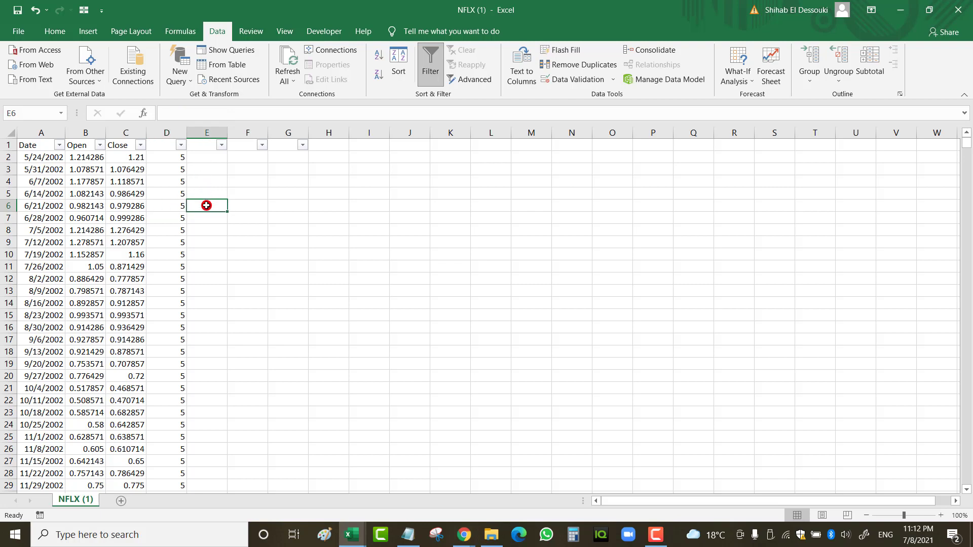
# Enter the formula =(C6/B2)-1 in E6.
pyautogui.write('=')
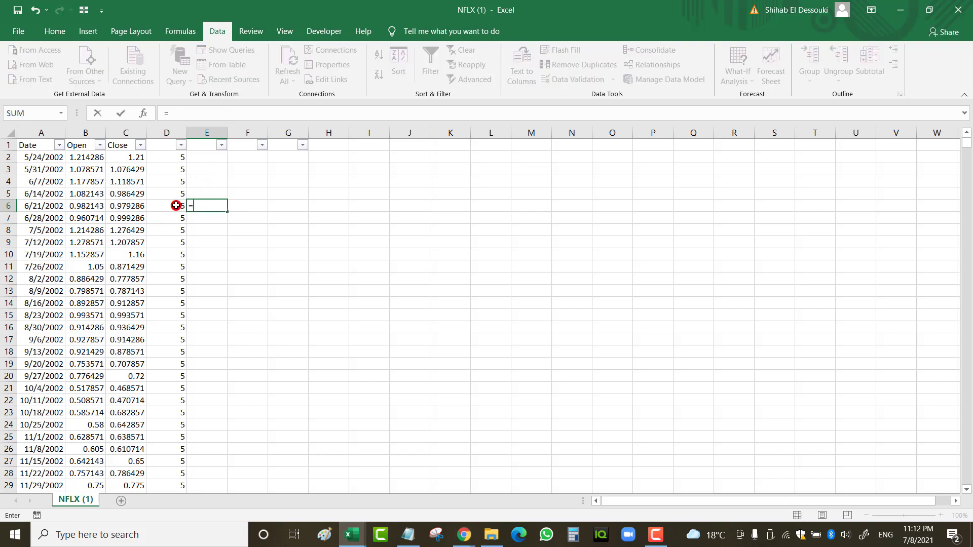
pyautogui.click(133, 207)
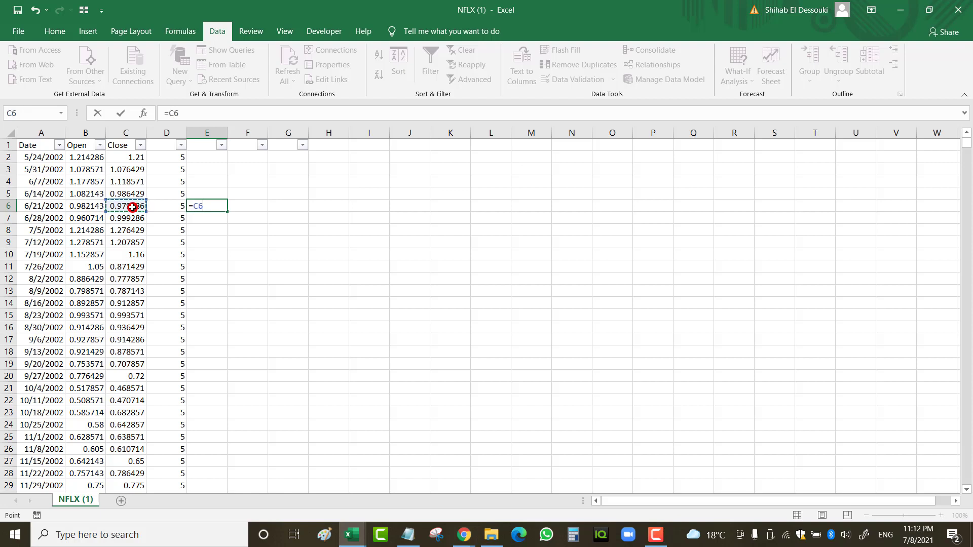
pyautogui.write('/')
pyautogui.click(93, 159)
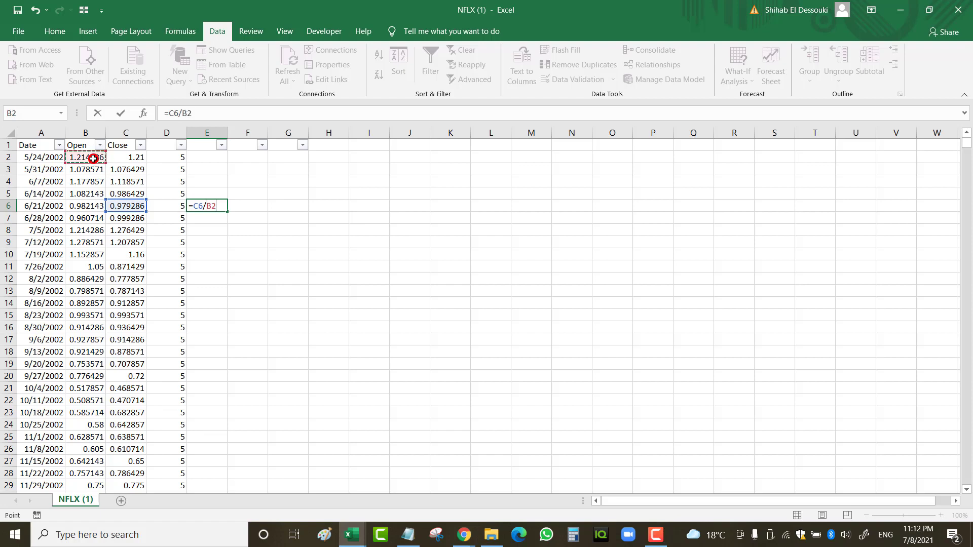
pyautogui.write(')')
pyautogui.click(171, 114)
pyautogui.write('(')
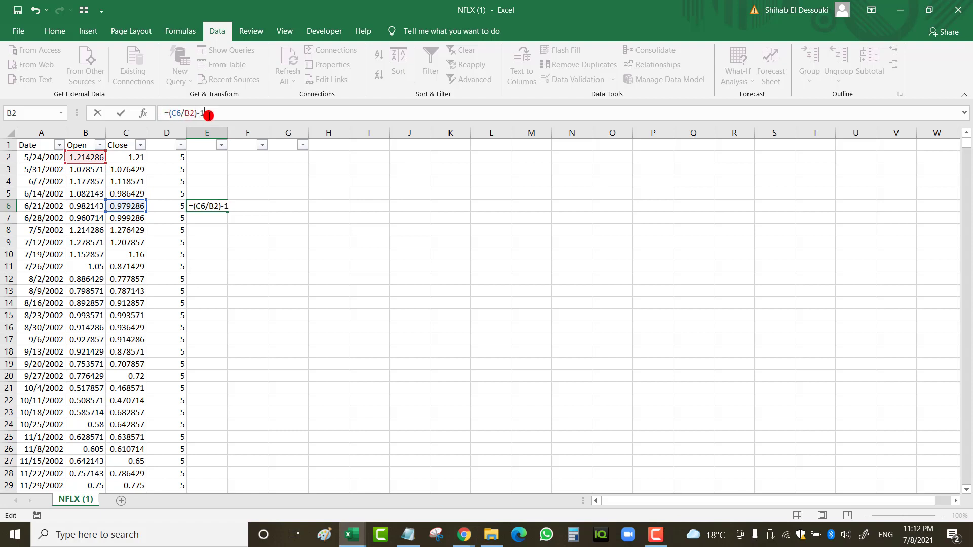
pyautogui.hotkey('ctrl', 'Return')
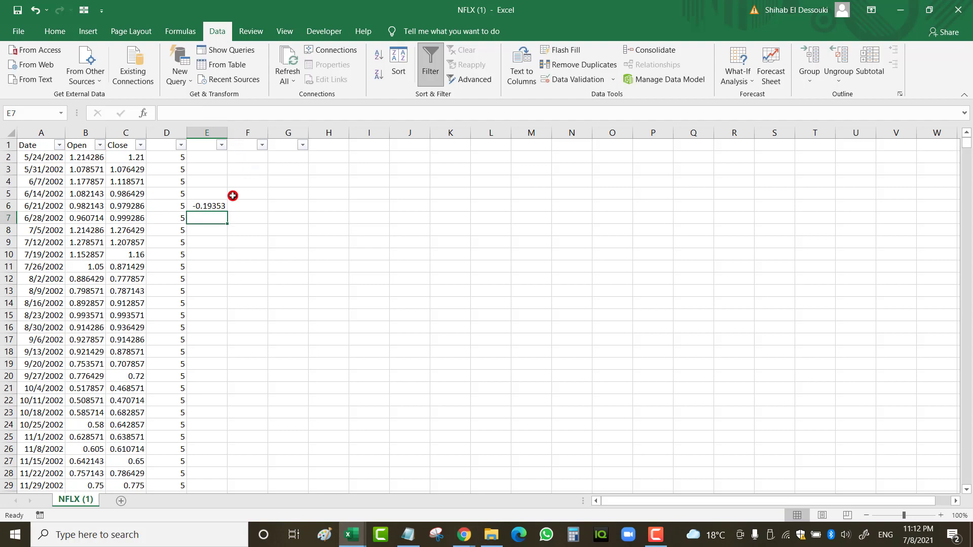
# Check the C6 close, B2 open and their dates behind the -0.19353 result.
pyautogui.click(132, 209)
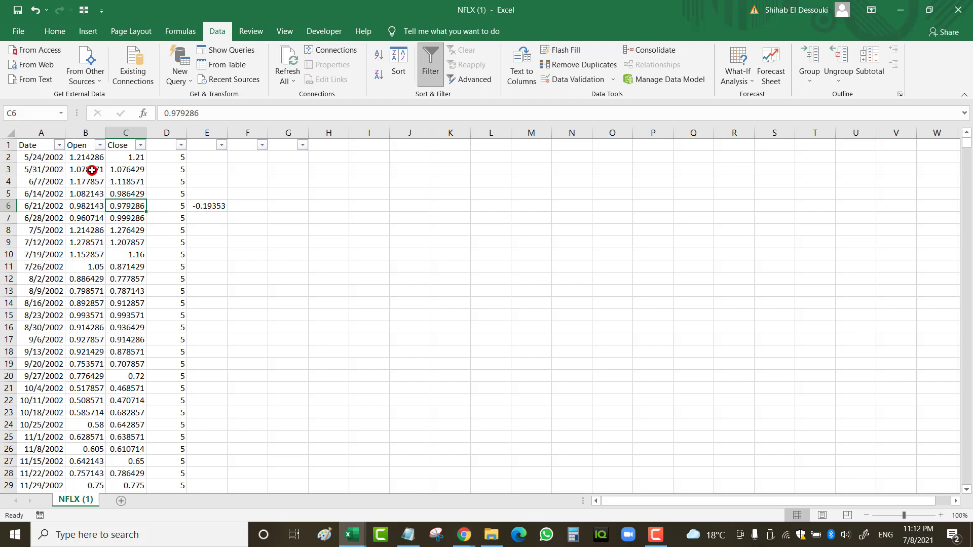
pyautogui.click(49, 158)
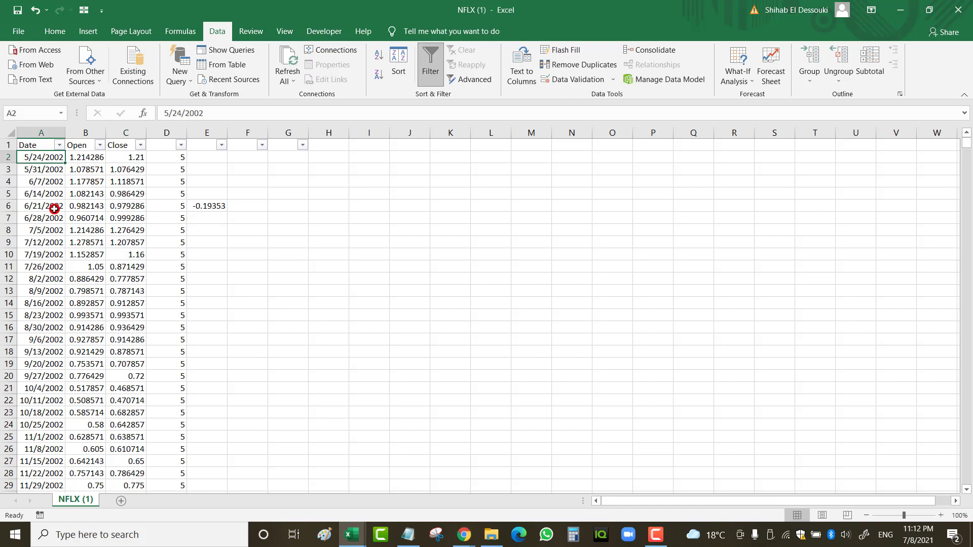
pyautogui.click(54, 208)
pyautogui.click(121, 208)
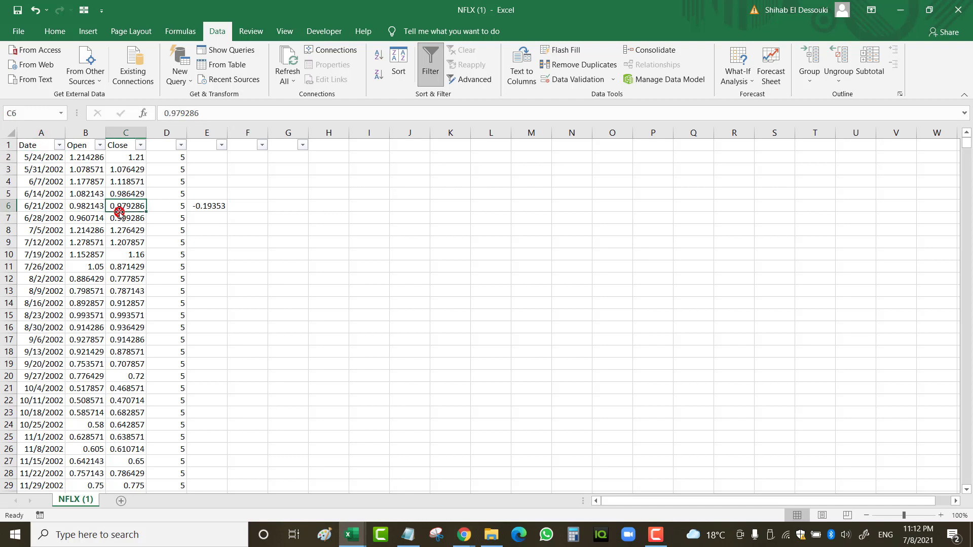
pyautogui.click(85, 158)
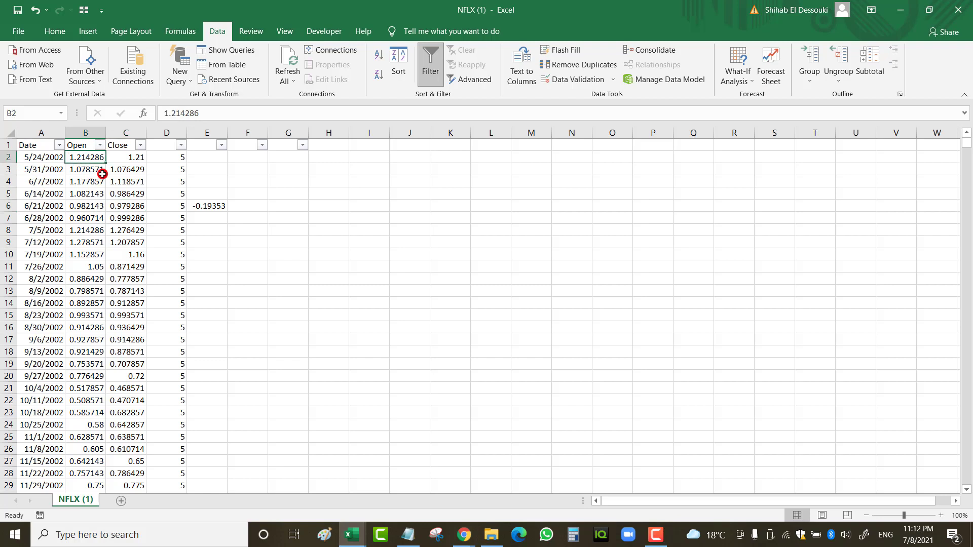
pyautogui.click(131, 208)
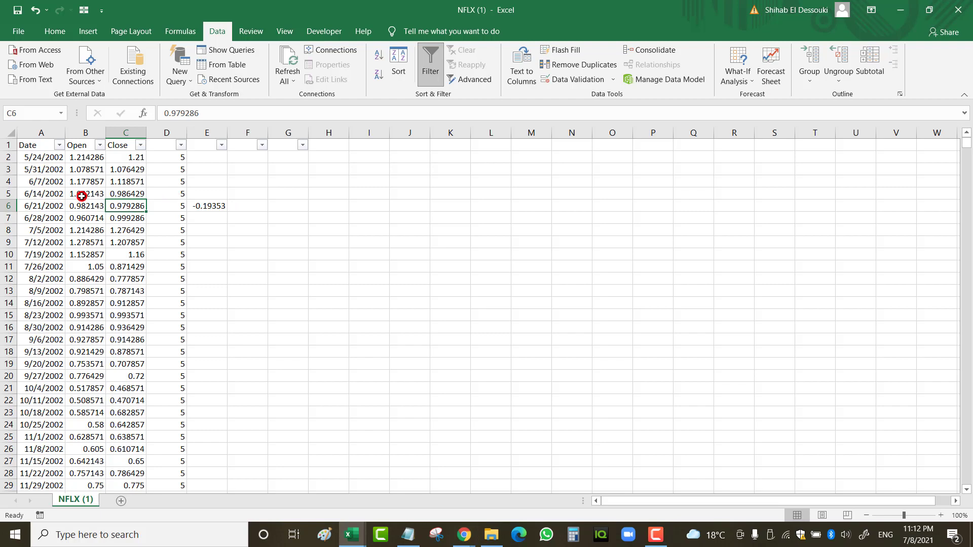
pyautogui.click(218, 210)
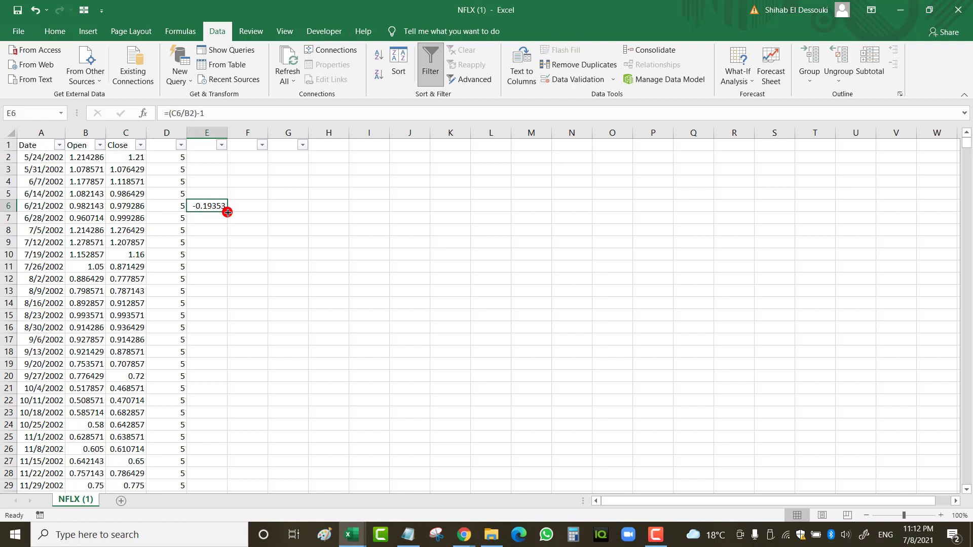
# Change the E6 formula to =ROUND((C6/B2)-1,2).
pyautogui.click(169, 113)
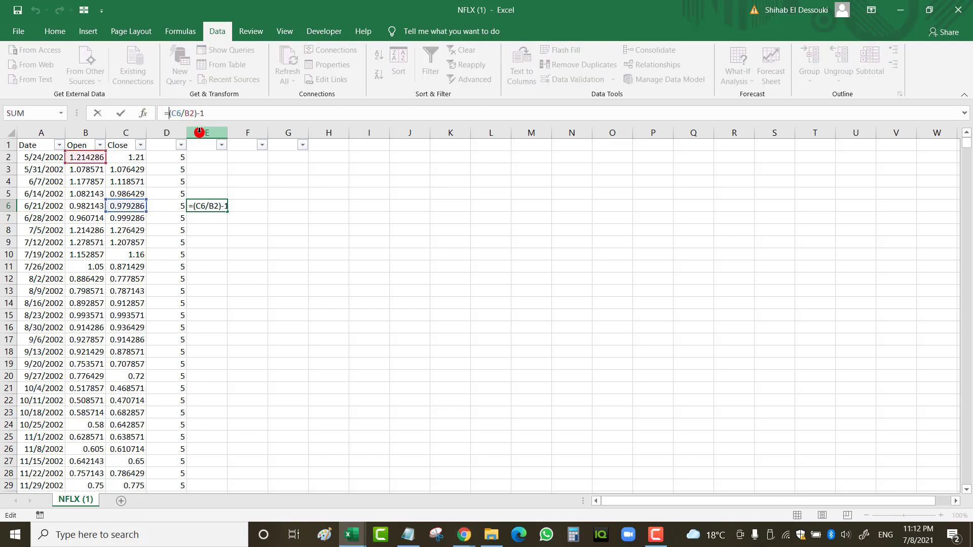
pyautogui.write('round')
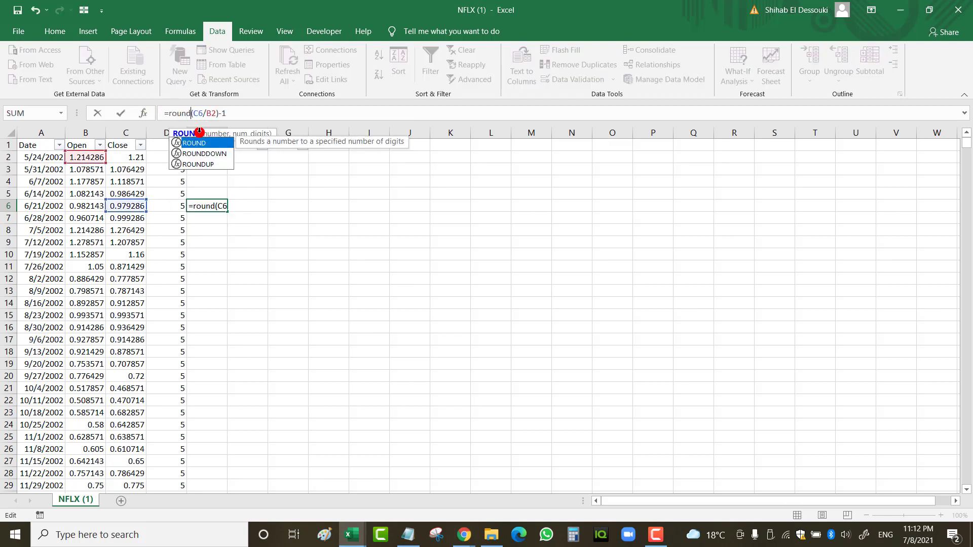
pyautogui.write('(')
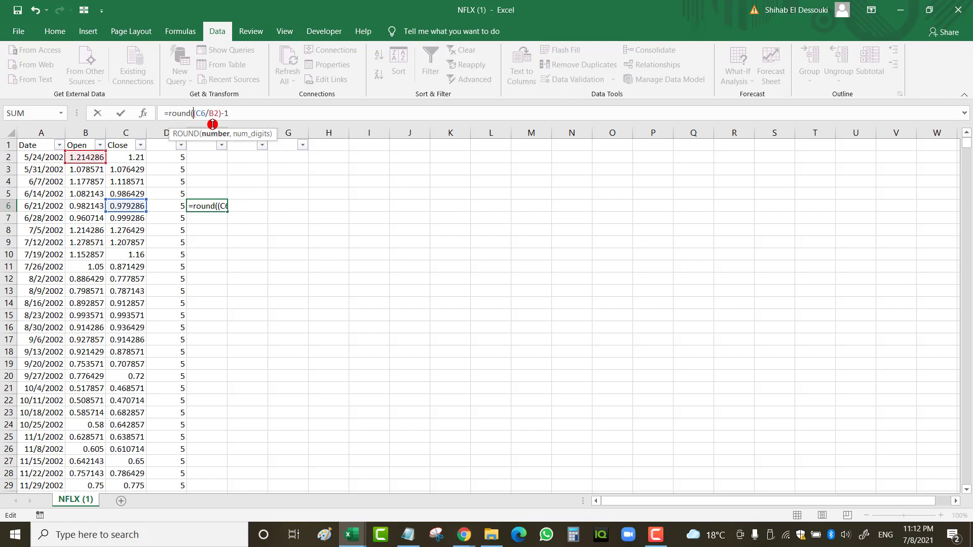
pyautogui.click(237, 110)
pyautogui.write(',')
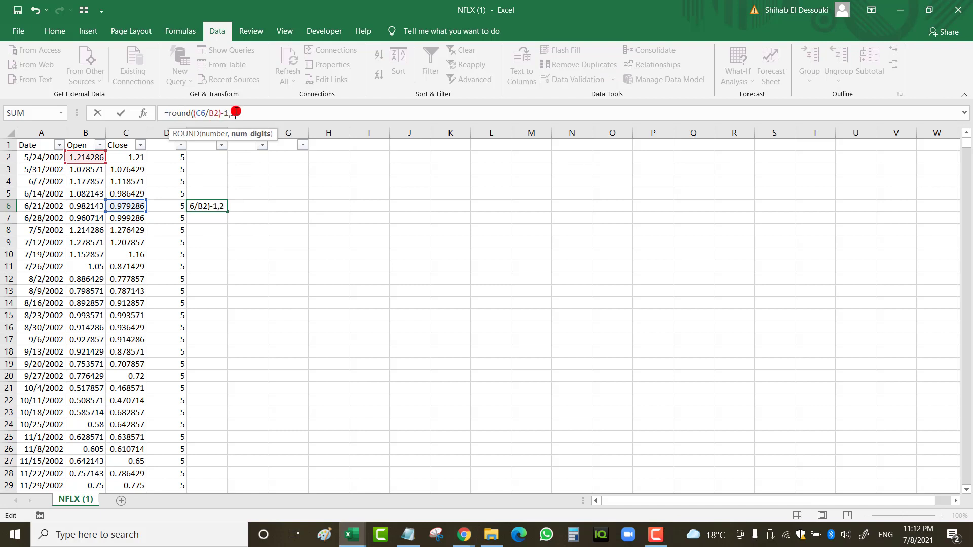
pyautogui.write('2)')
pyautogui.hotkey('ctrl', 'Return')
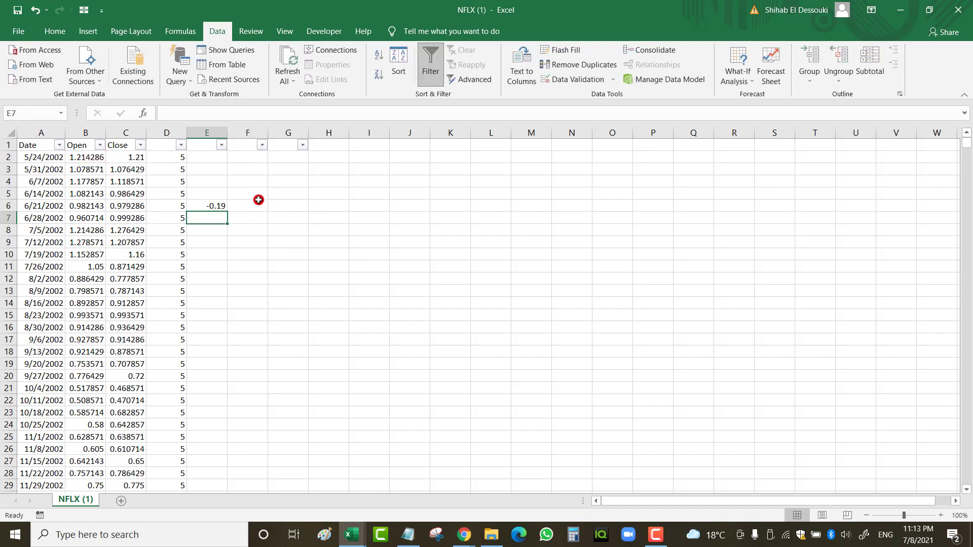
# Fill the rounded formula down column E, copy it, and add a blank Sheet1.
pyautogui.doubleClick(226, 213)
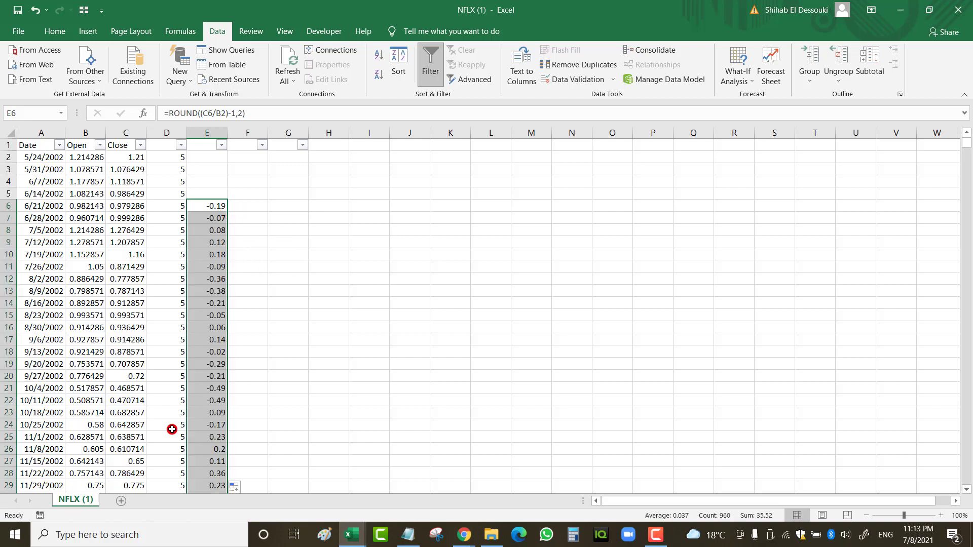
pyautogui.hotkey('ctrl', 'c')
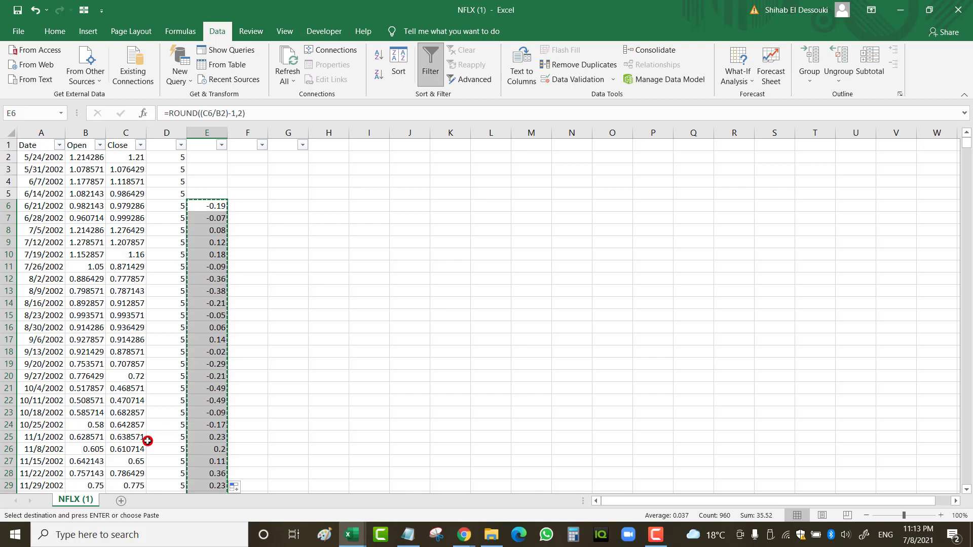
pyautogui.click(125, 502)
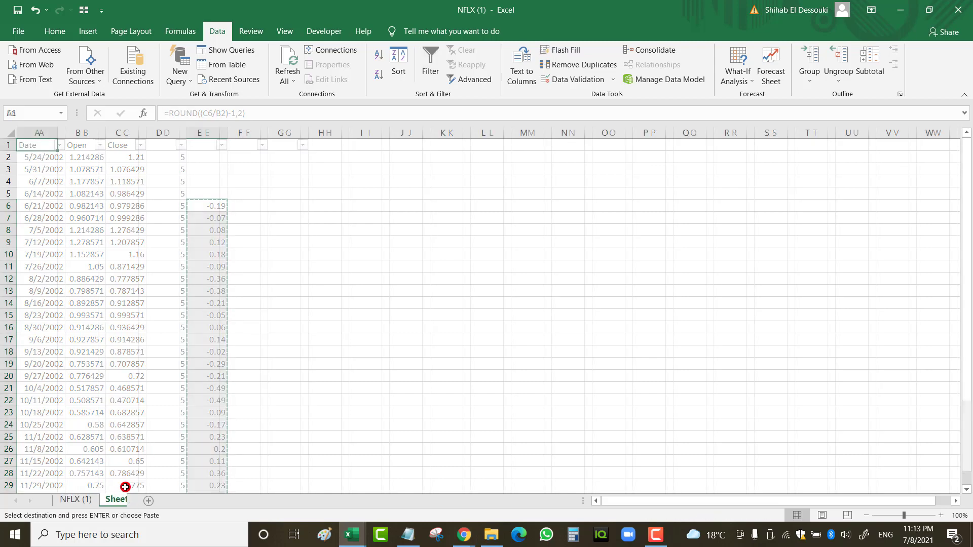
# Paste the returns into Sheet1 from A2 as plain values, replacing the #REF! errors.
pyautogui.click(42, 157)
pyautogui.hotkey('ctrl', 'v')
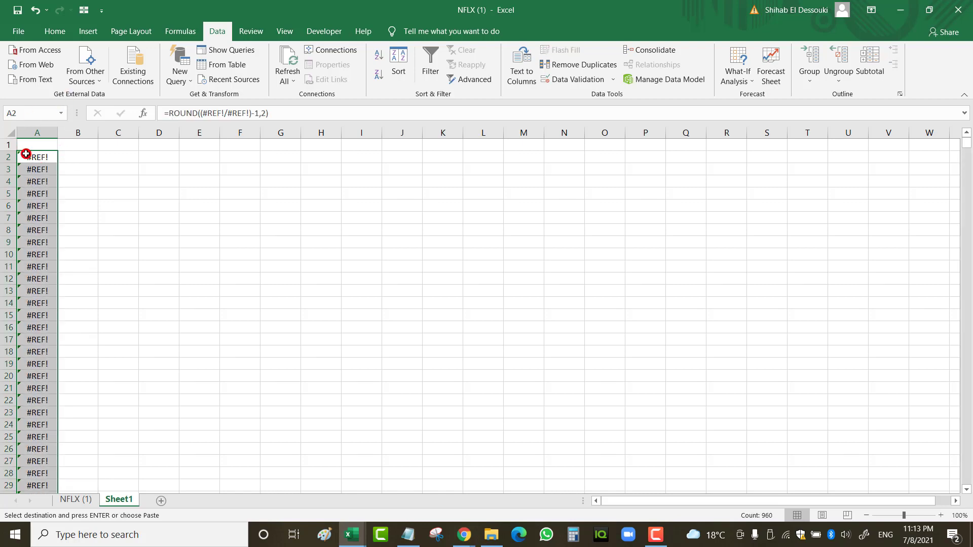
pyautogui.rightClick(25, 154)
pyautogui.click(51, 204)
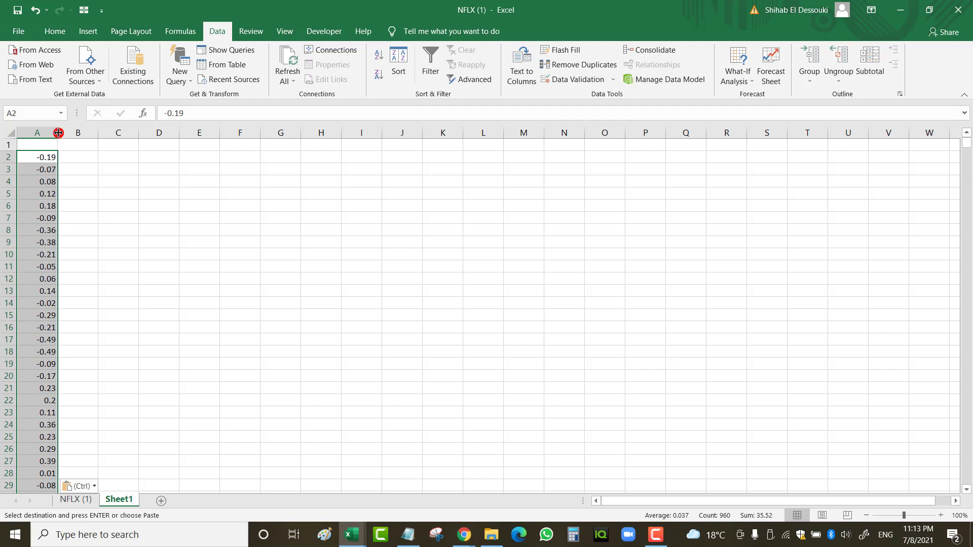
# Start an =A2 formula in B2, cancel it, and return to the NFLX (1) sheet.
pyautogui.click(79, 154)
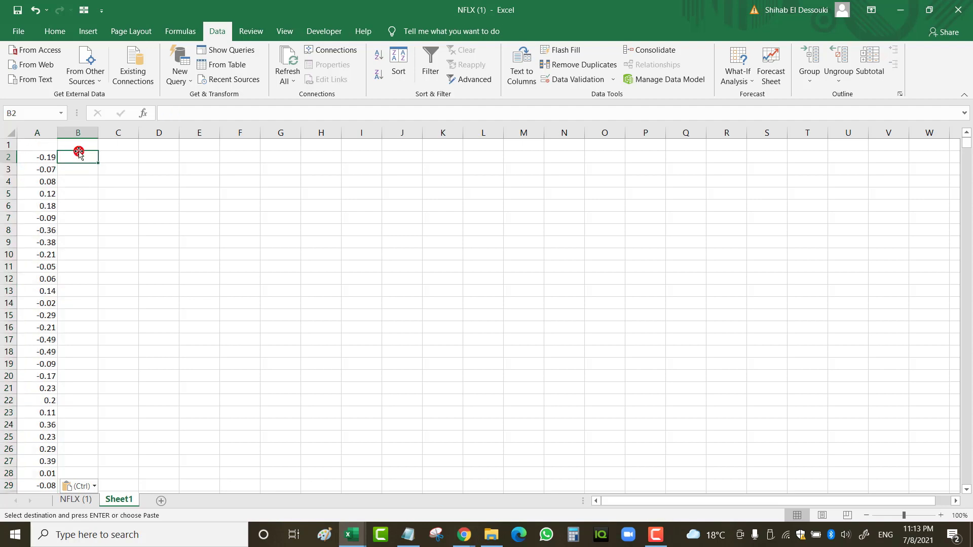
pyautogui.write('=')
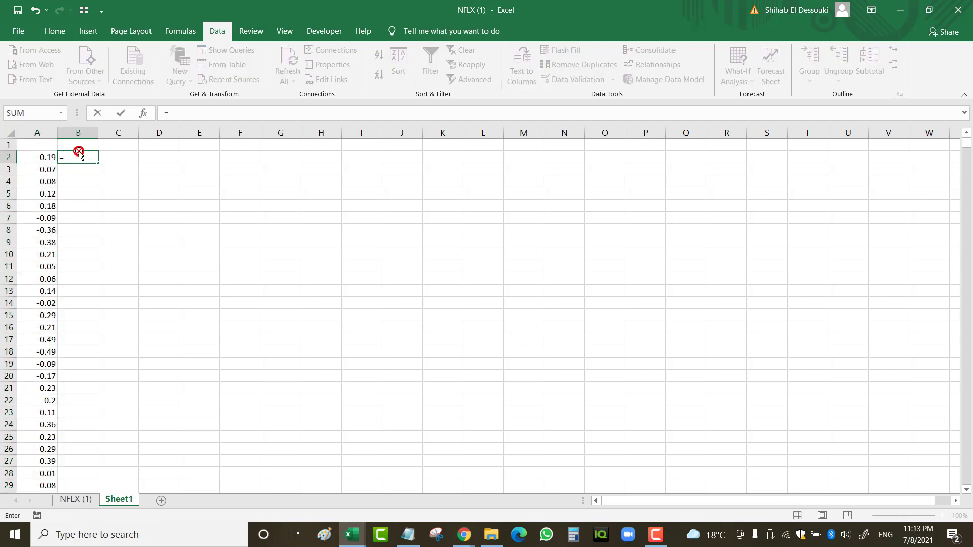
pyautogui.click(44, 159)
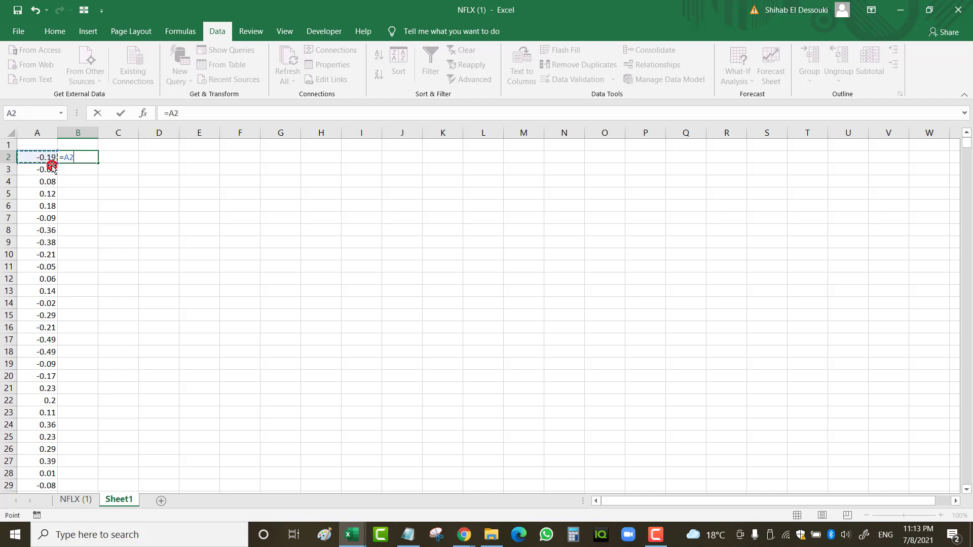
pyautogui.press('Escape')
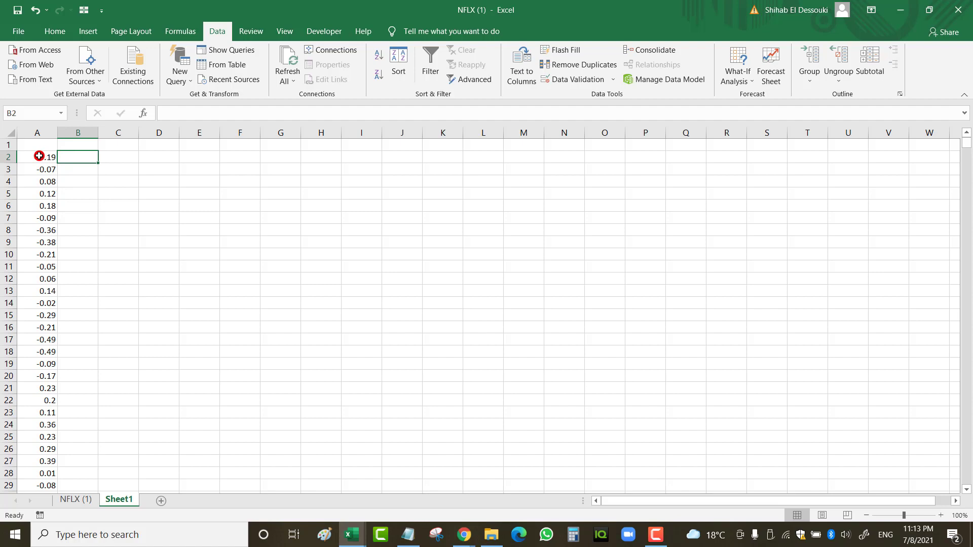
pyautogui.click(76, 499)
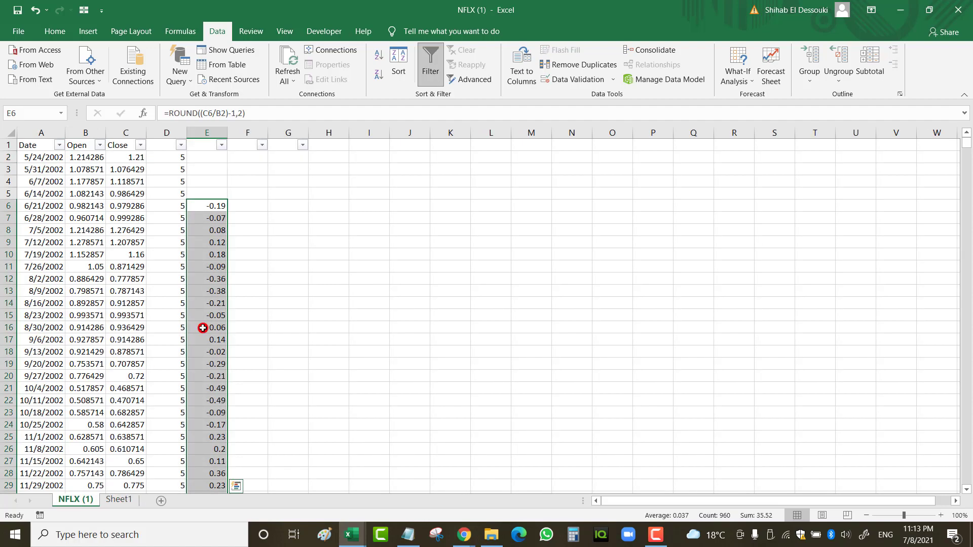
pyautogui.click(215, 207)
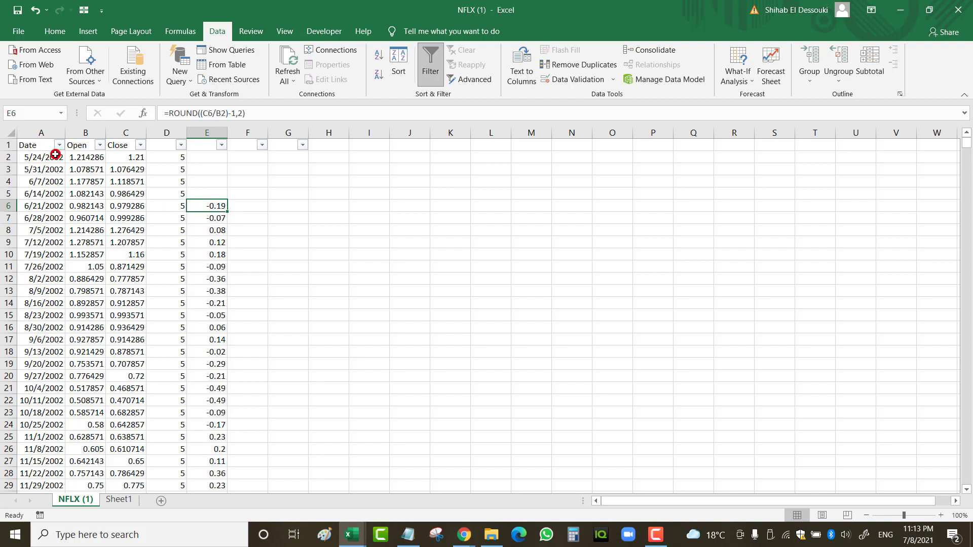
pyautogui.click(145, 206)
pyautogui.click(216, 220)
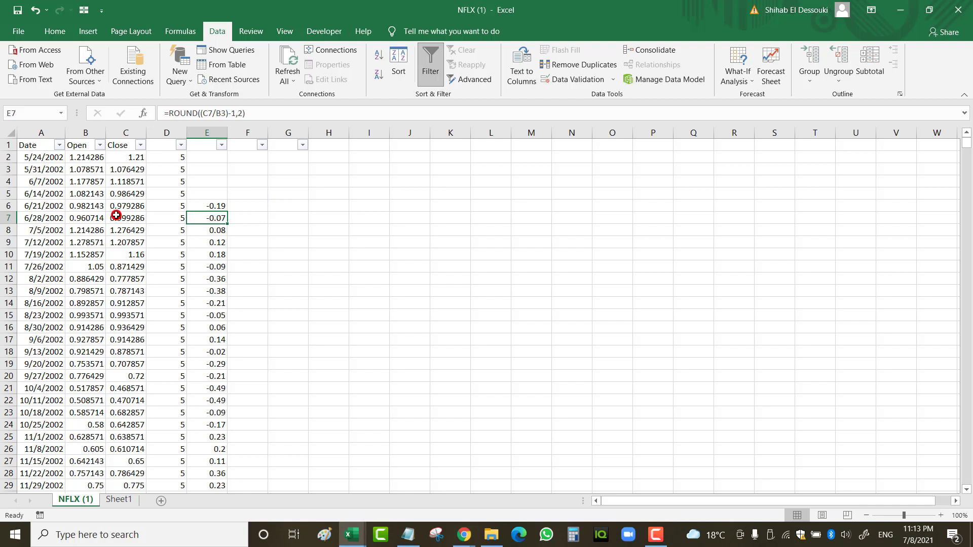
pyautogui.click(55, 170)
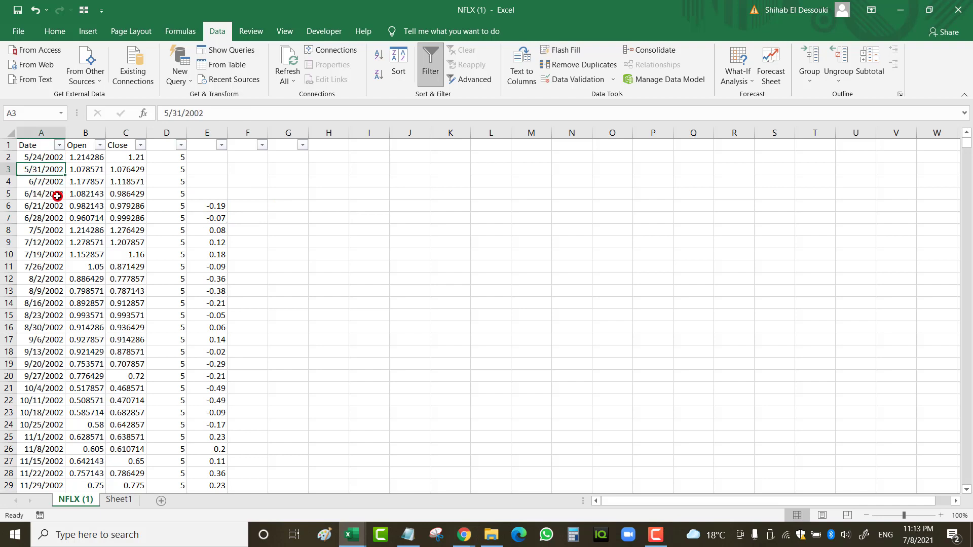
pyautogui.click(59, 218)
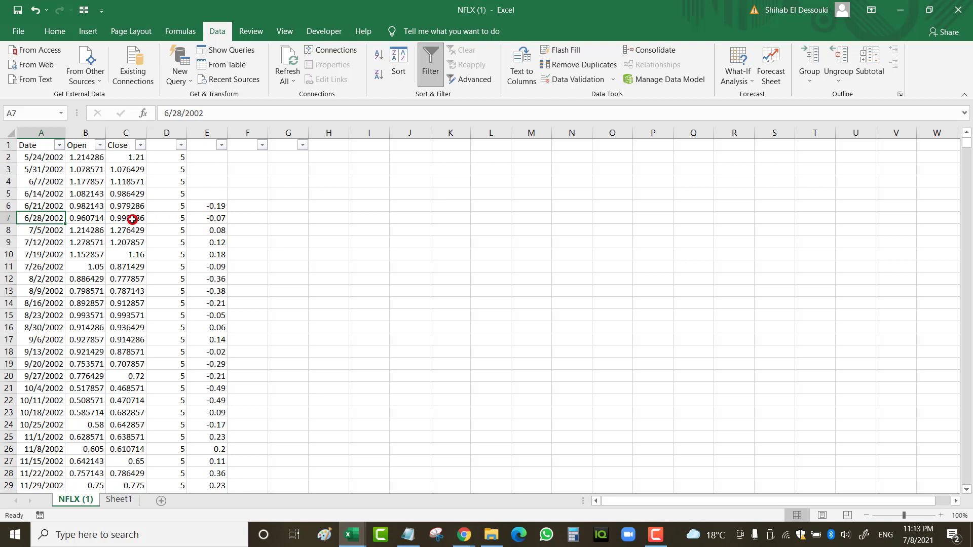
pyautogui.click(130, 229)
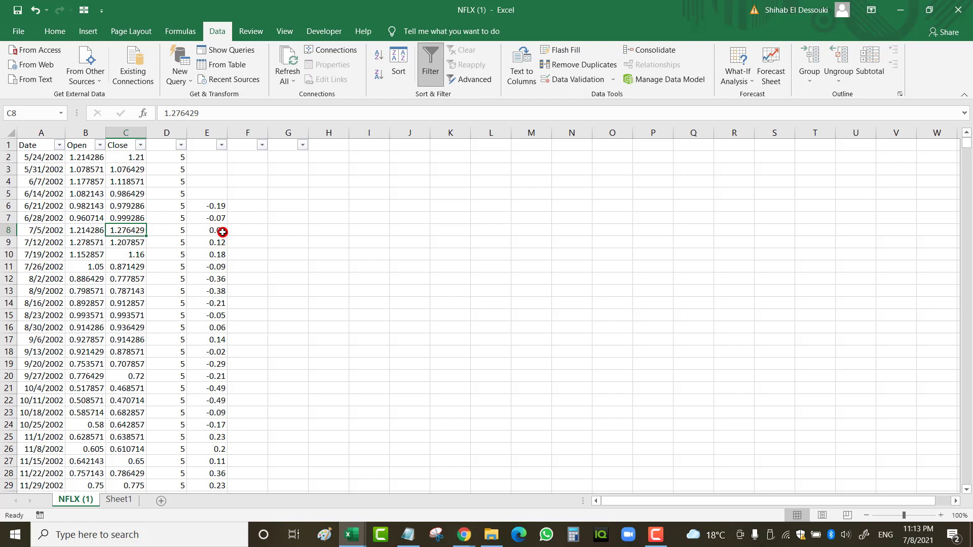
pyautogui.moveTo(213, 206); pyautogui.dragTo(226, 436)
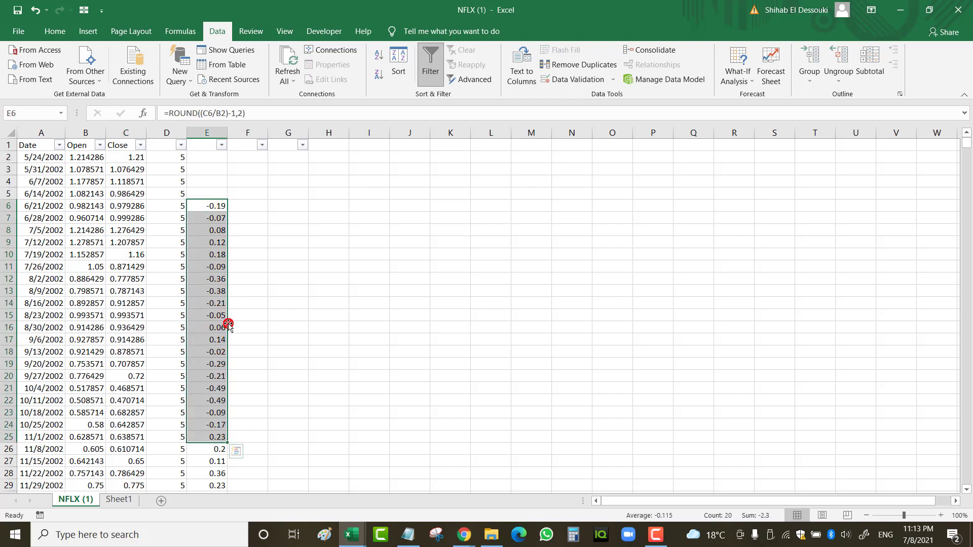
pyautogui.scroll(-2, 228, 325)
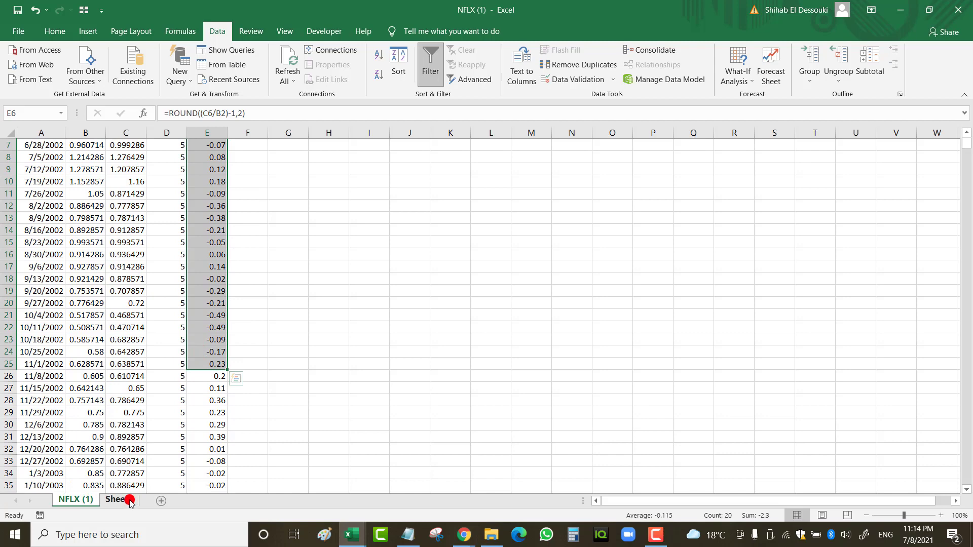
# On Sheet1, enter =COUNTIF(A:A,A2) in B2, fill it down column B and copy the counts.
pyautogui.click(128, 500)
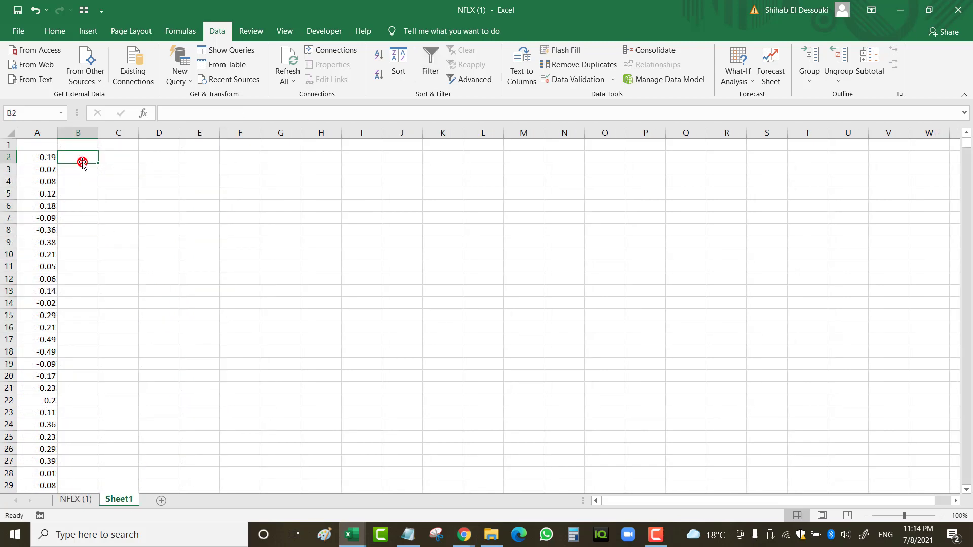
pyautogui.write('=')
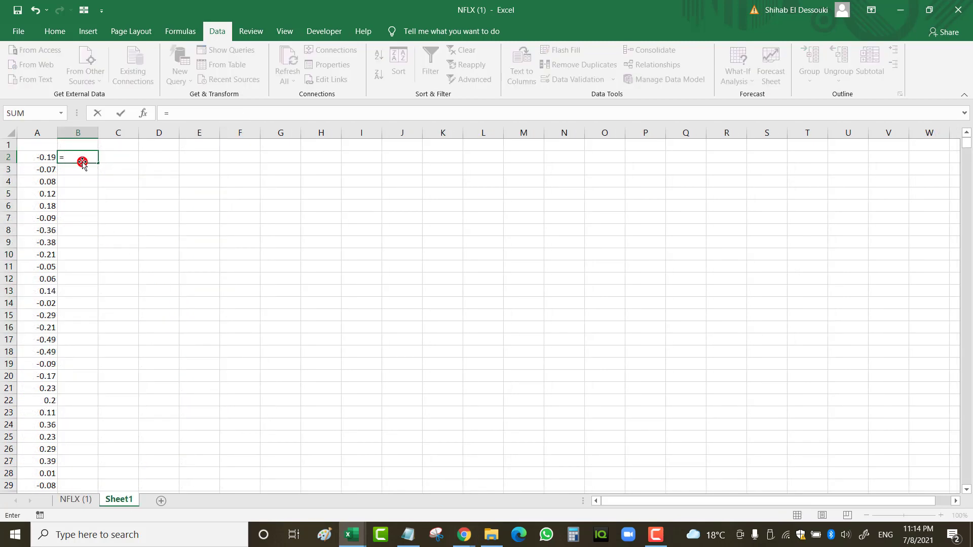
pyautogui.write('countif')
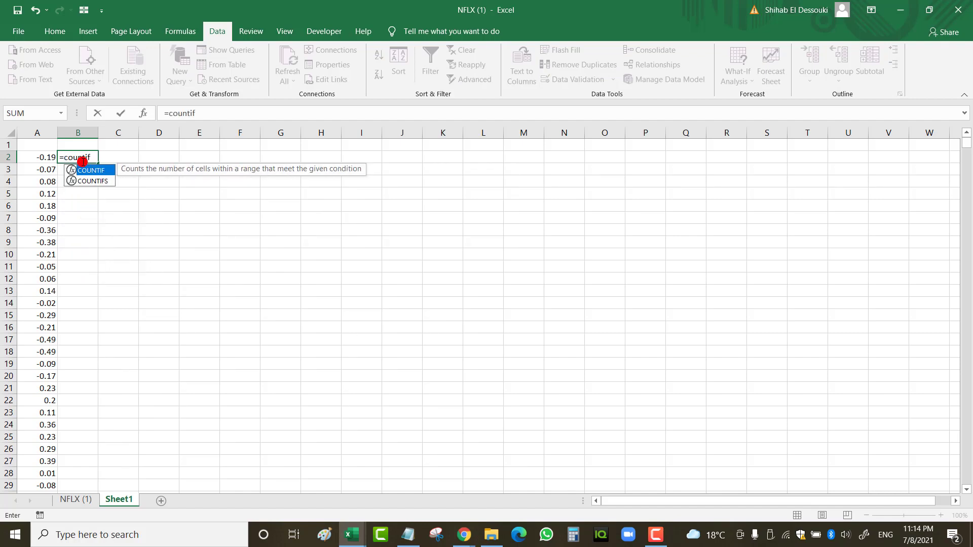
pyautogui.write('(')
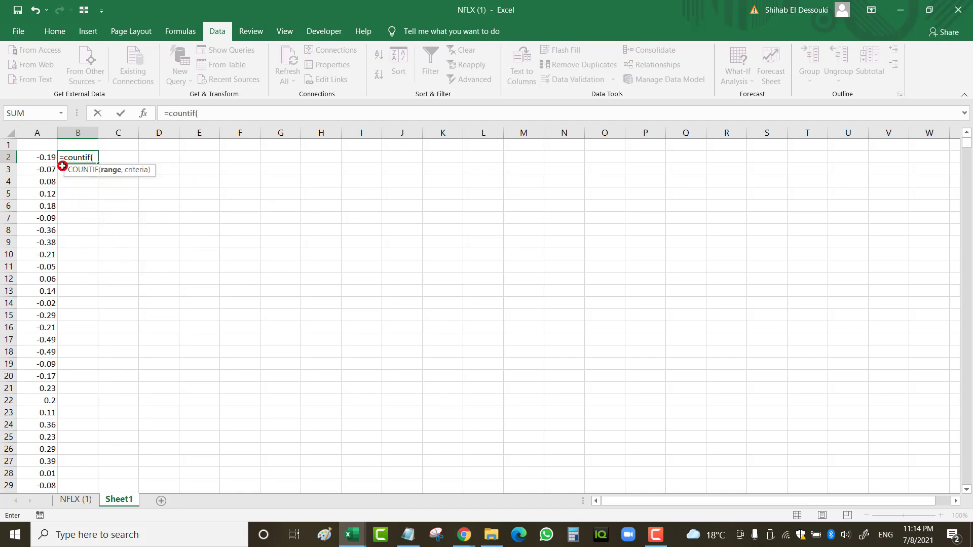
pyautogui.click(40, 134)
pyautogui.write(',')
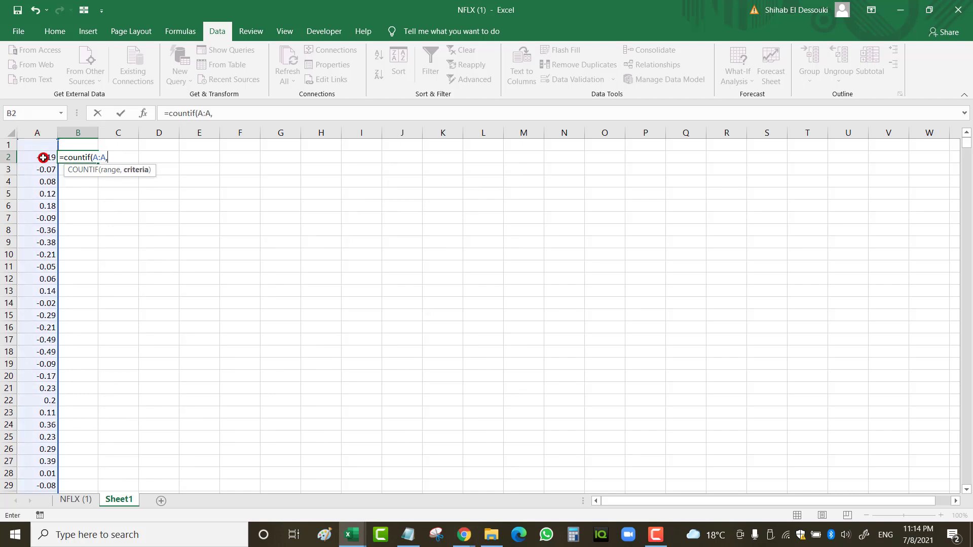
pyautogui.click(44, 154)
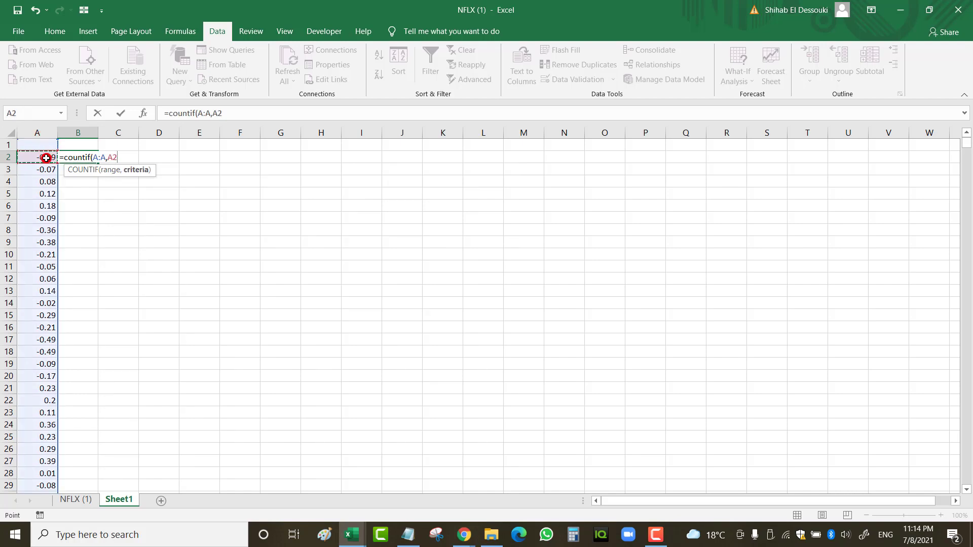
pyautogui.write(')')
pyautogui.press('Return')
pyautogui.click(81, 157)
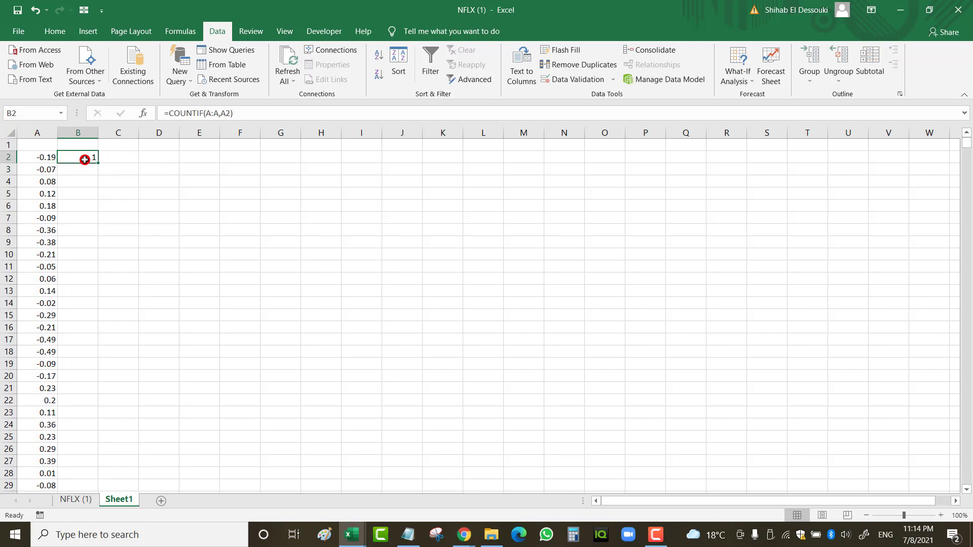
pyautogui.doubleClick(98, 162)
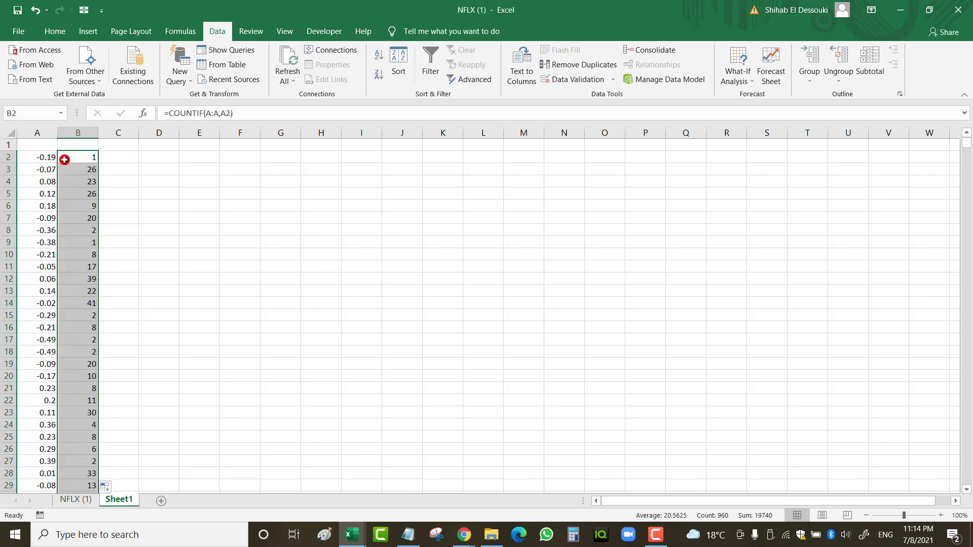
pyautogui.hotkey('ctrl', 'c')
# Paste the counts back as values and label A1 'a' and B1 'b'.
pyautogui.rightClick(83, 155)
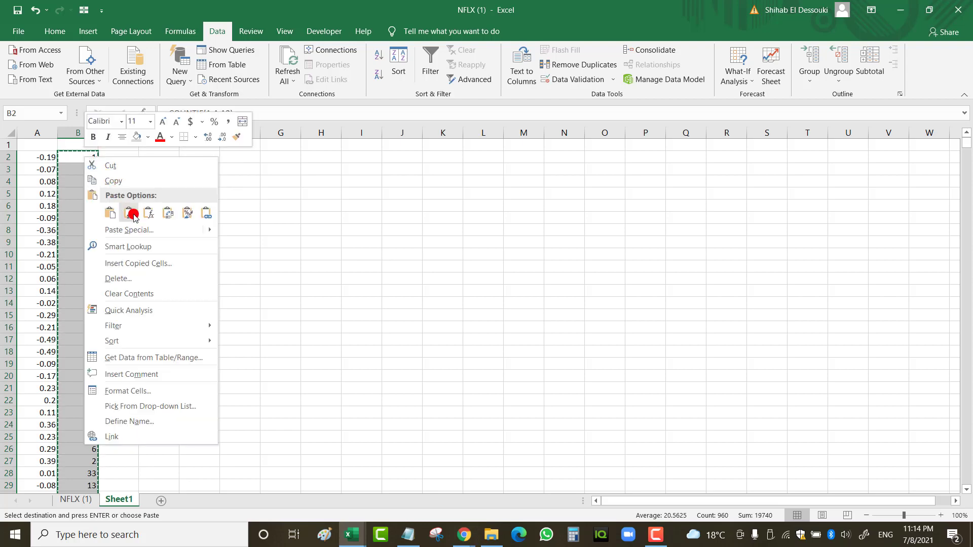
pyautogui.click(127, 213)
pyautogui.click(88, 182)
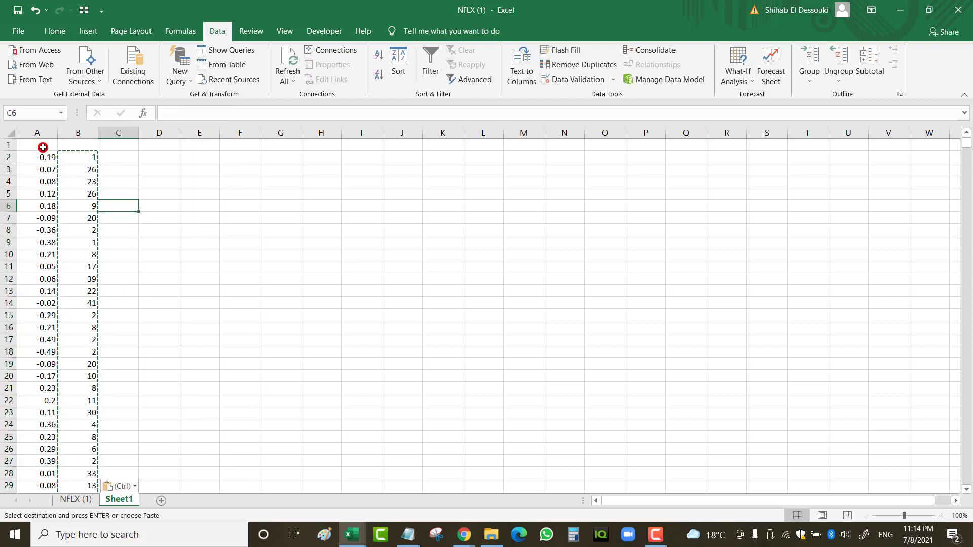
pyautogui.click(39, 146)
pyautogui.write('a')
pyautogui.press('Tab')
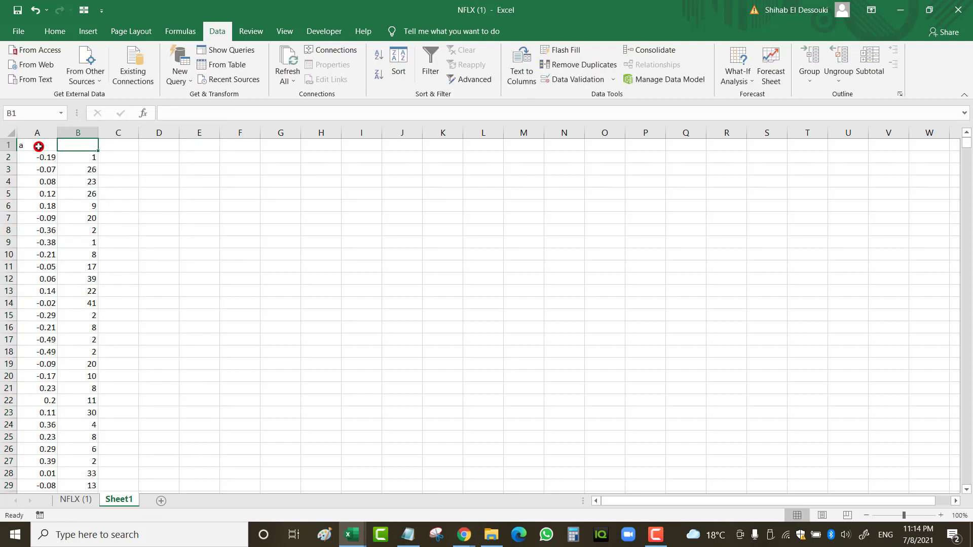
pyautogui.write('b')
# Add filters to the a and b headers and sort column a largest to smallest.
pyautogui.moveTo(39, 146); pyautogui.dragTo(71, 145)
pyautogui.click(431, 66)
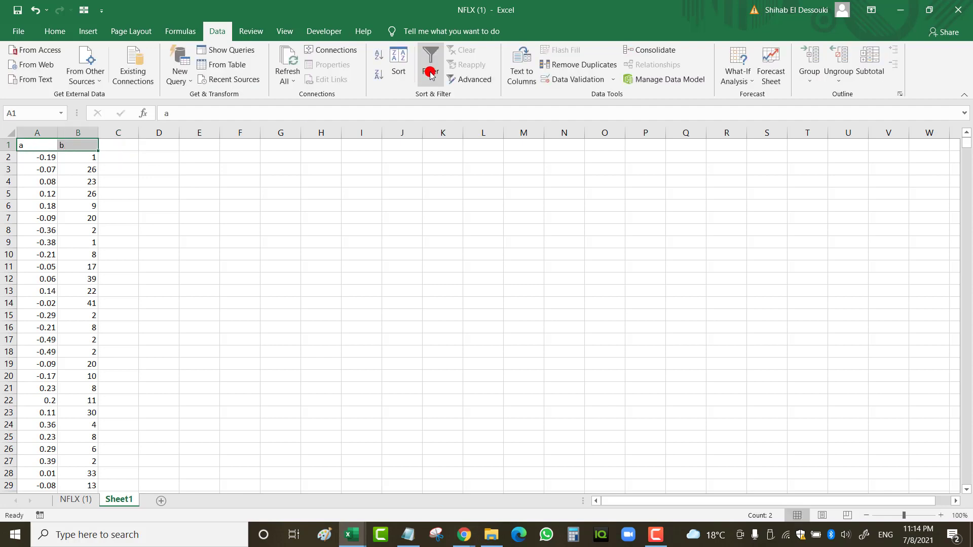
pyautogui.click(148, 169)
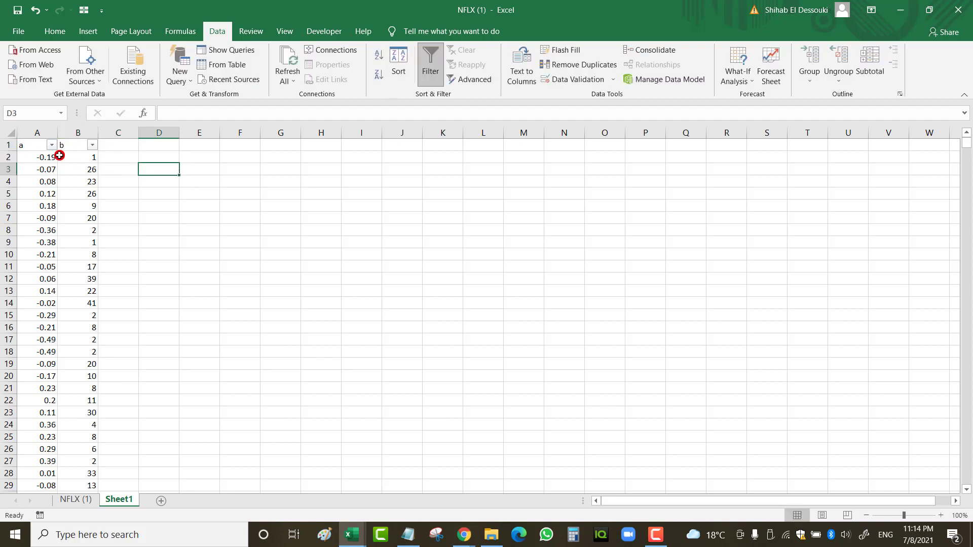
pyautogui.click(52, 145)
pyautogui.click(59, 172)
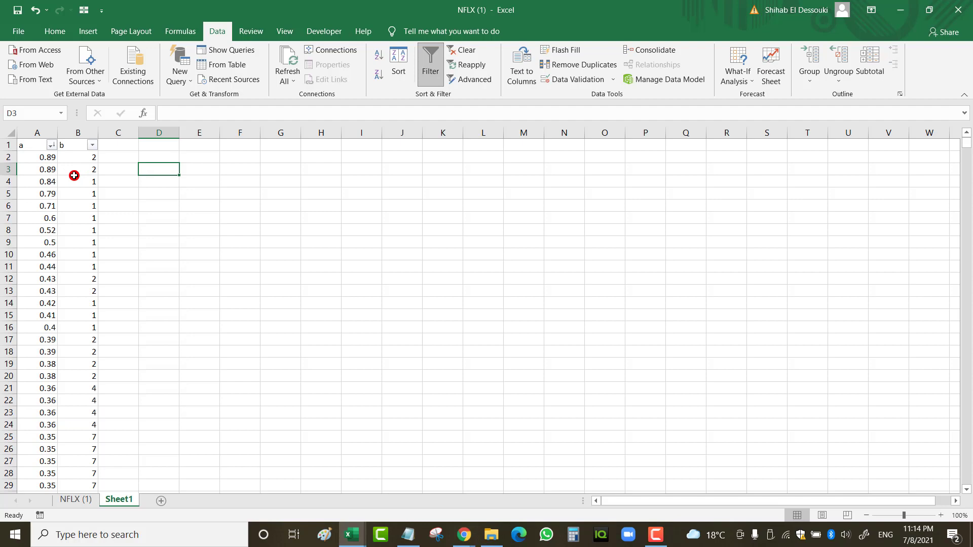
pyautogui.click(65, 205)
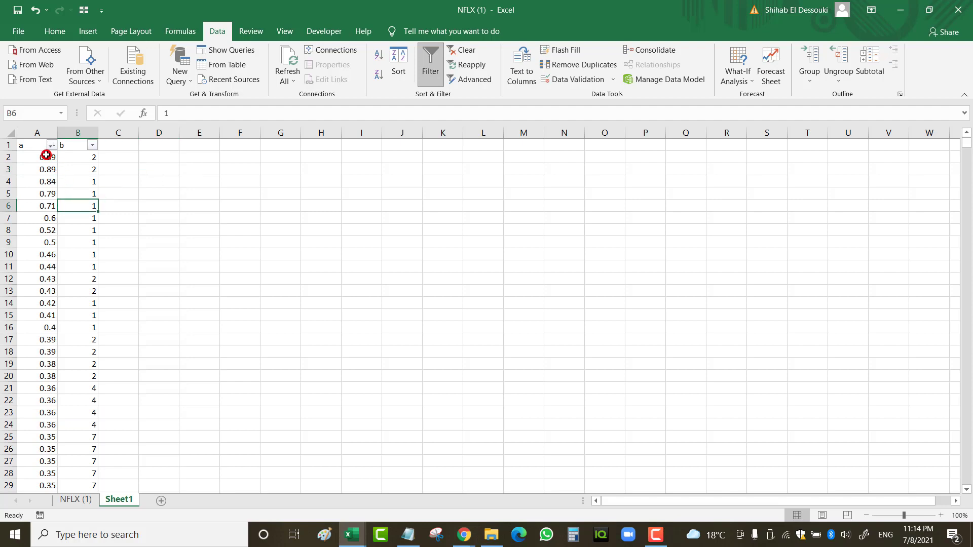
# Inspect the duplicate 0.89 rows and select columns A and B.
pyautogui.moveTo(47, 155); pyautogui.dragTo(48, 170)
pyautogui.click(82, 156)
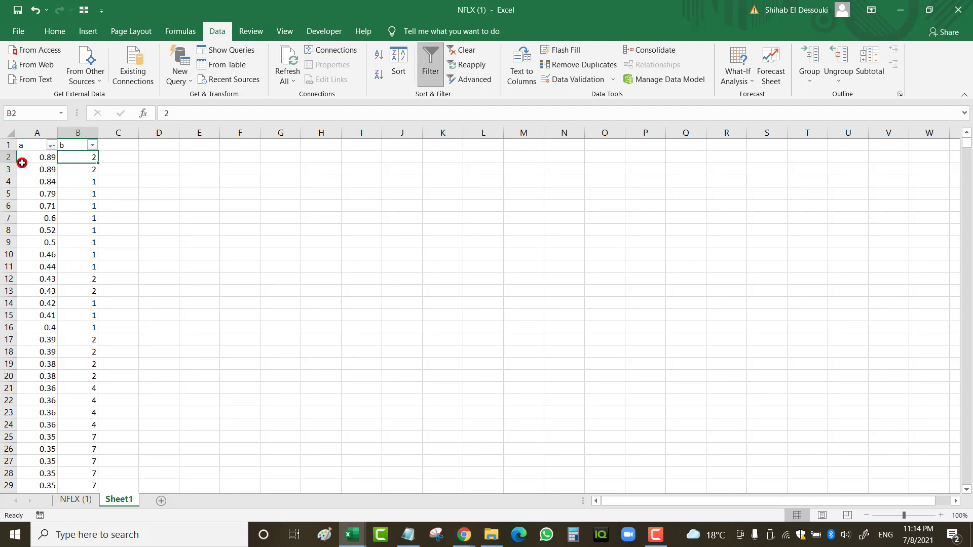
pyautogui.click(8, 157)
pyautogui.moveTo(32, 130); pyautogui.dragTo(81, 131)
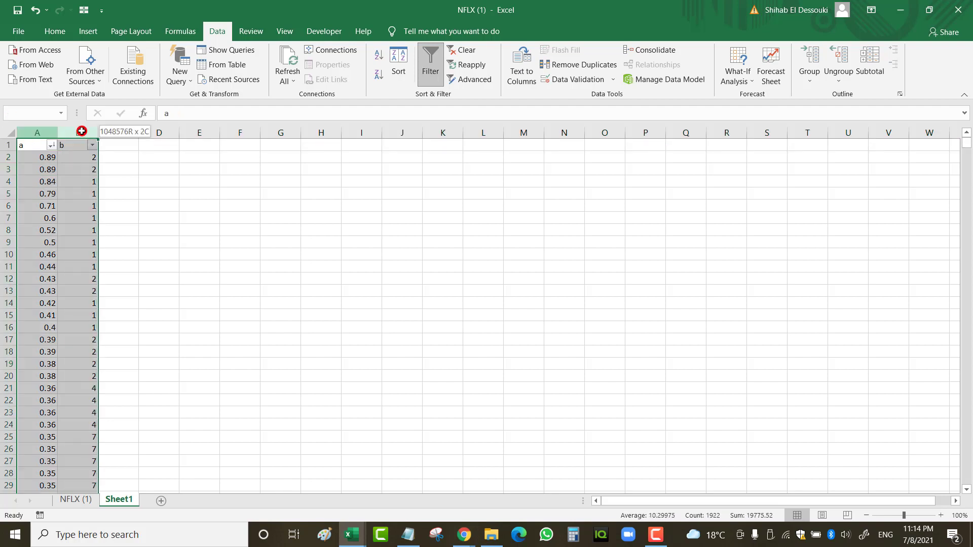
# Remove duplicate rows across columns A and B and dismiss the summary.
pyautogui.click(595, 65)
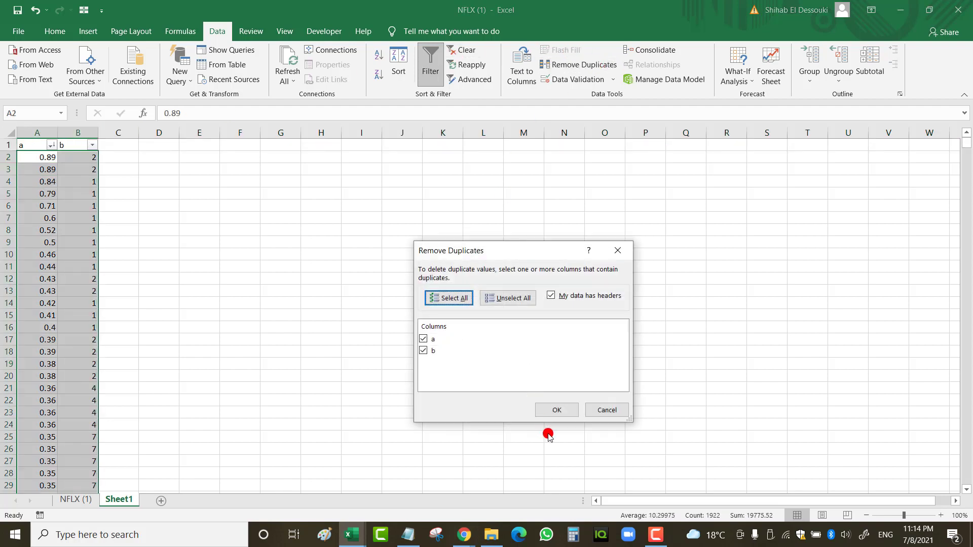
pyautogui.click(556, 410)
pyautogui.click(489, 303)
pyautogui.click(280, 266)
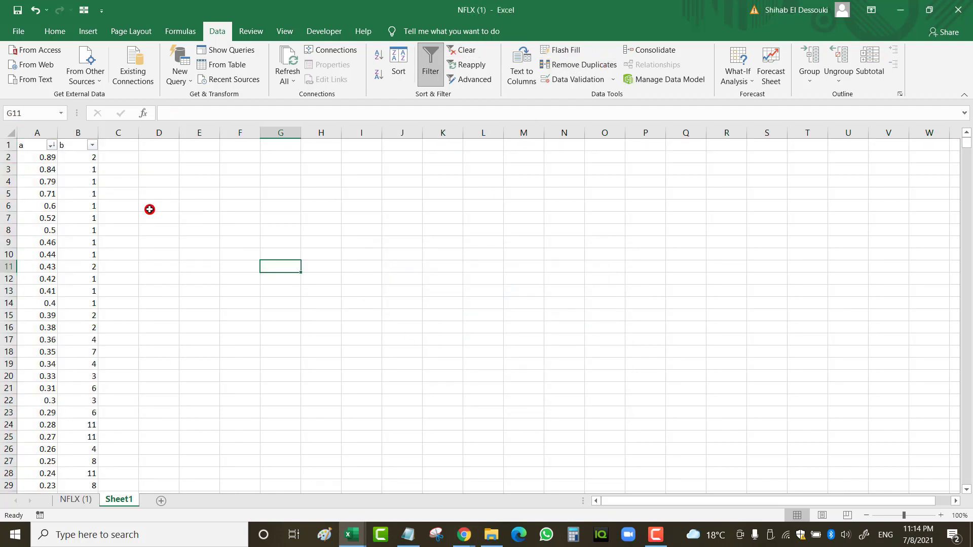
# Review the distinct returns, from 0.89 at the top down to 0.2 occurring 11 times.
pyautogui.click(38, 157)
pyautogui.click(90, 157)
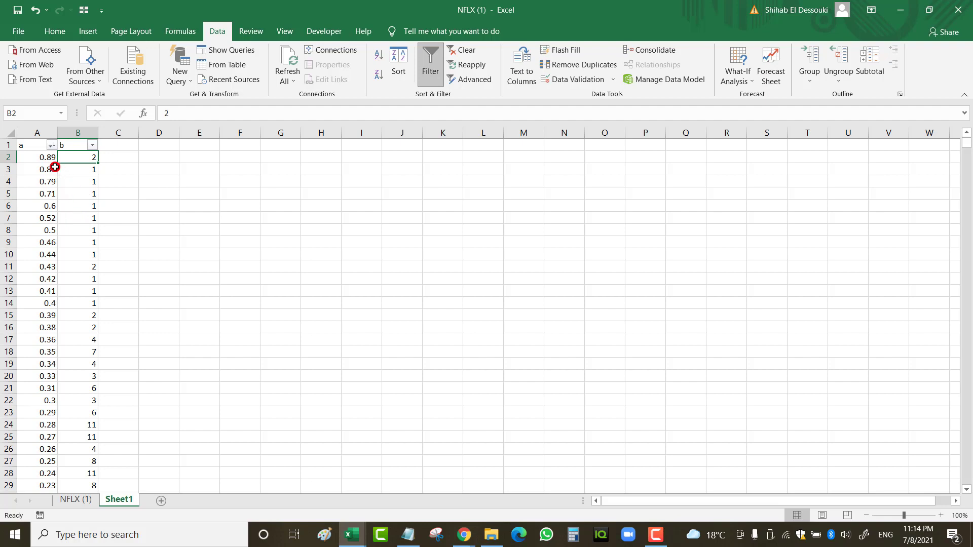
pyautogui.scroll(-2, 85, 257)
pyautogui.scroll(-5, 85, 257)
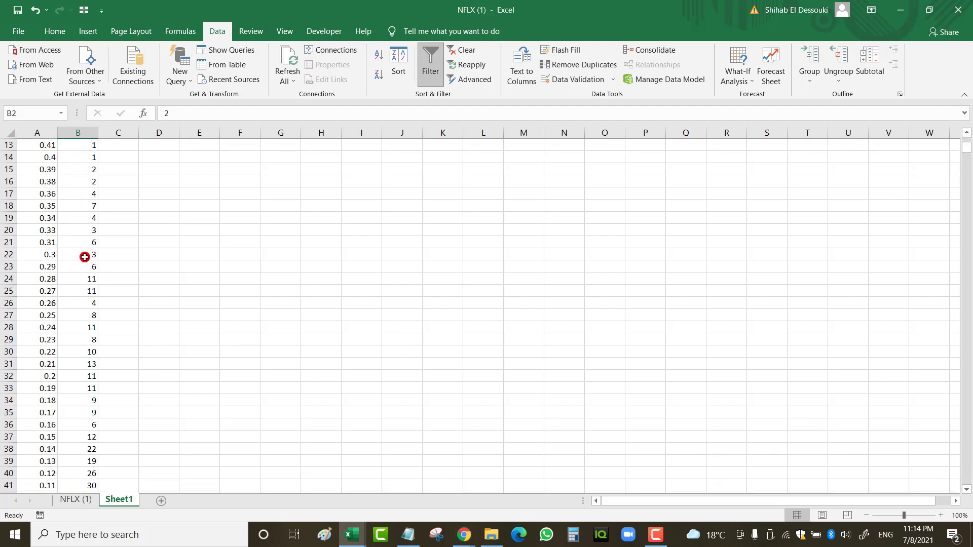
pyautogui.click(91, 278)
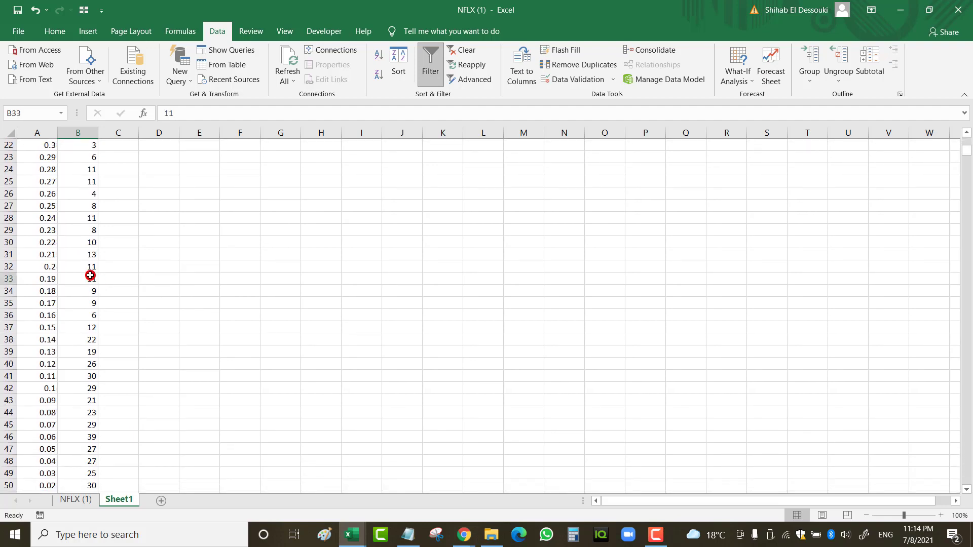
pyautogui.click(36, 268)
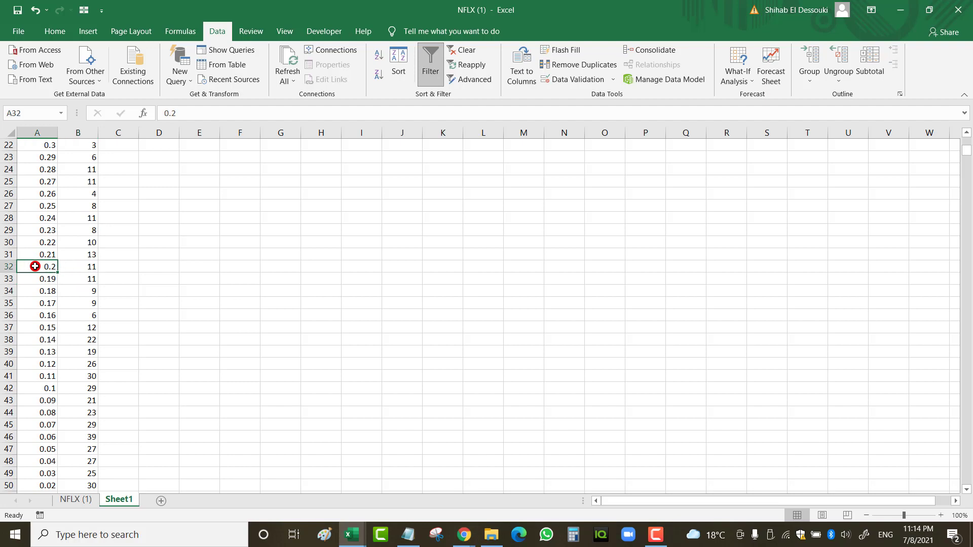
pyautogui.click(11, 266)
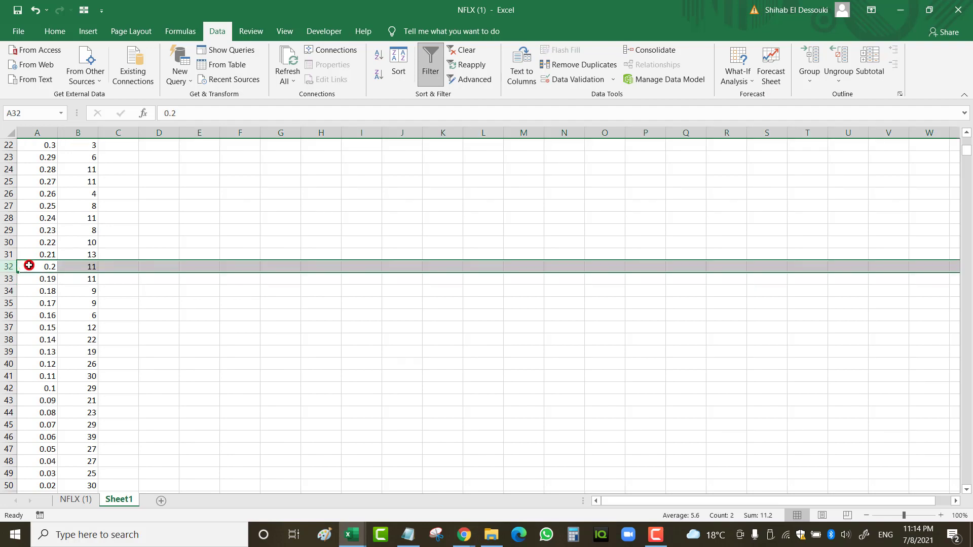
pyautogui.click(29, 265)
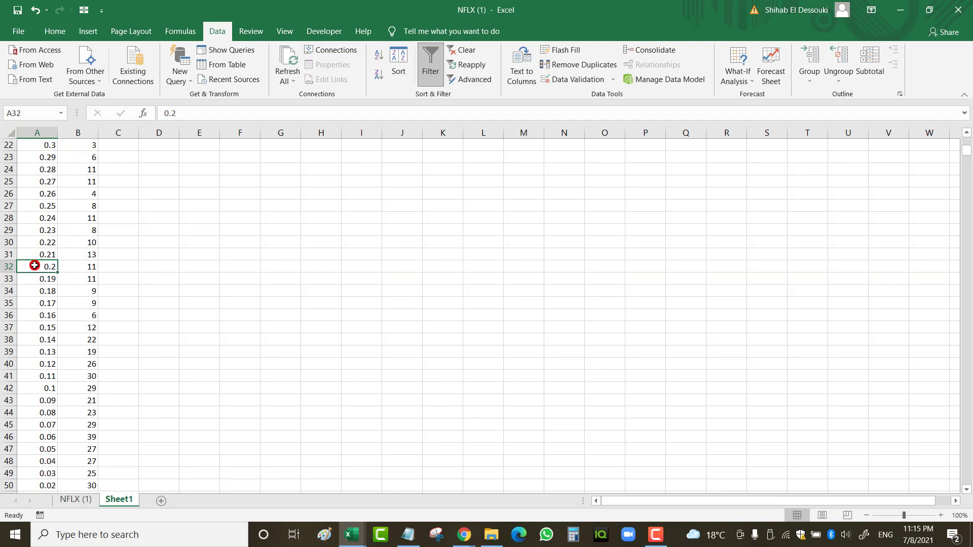
pyautogui.scroll(7, 122, 268)
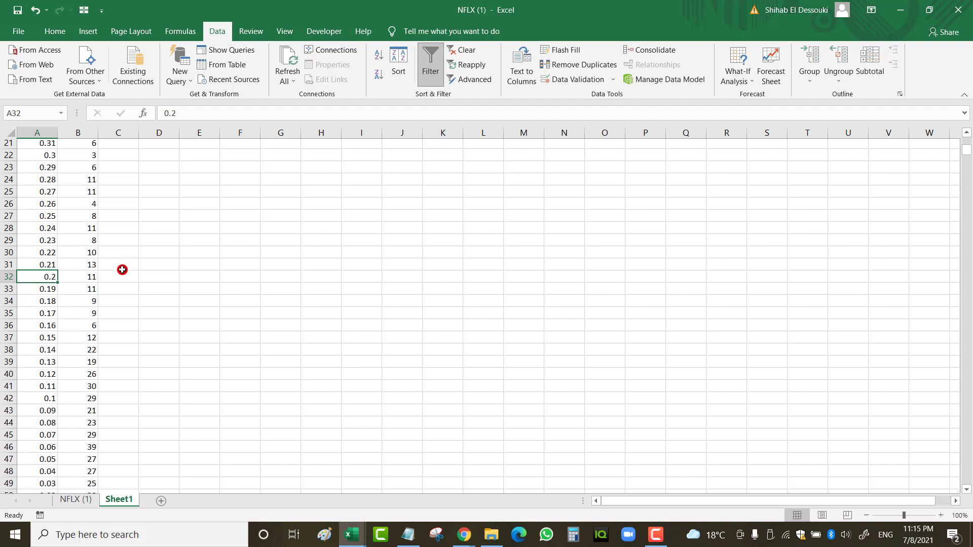
# Enter =B2/SUM(B:B) in C2 and fill it down column C.
pyautogui.click(130, 156)
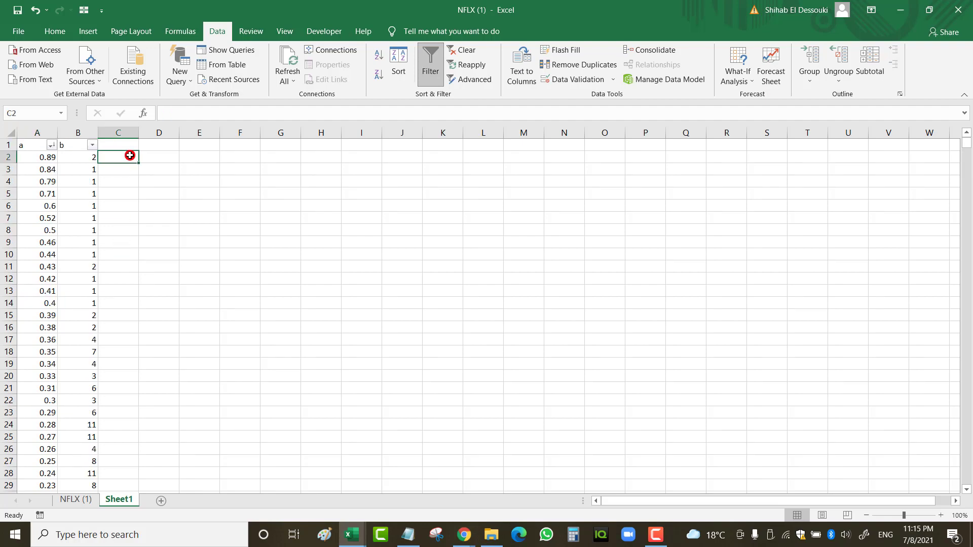
pyautogui.write('=')
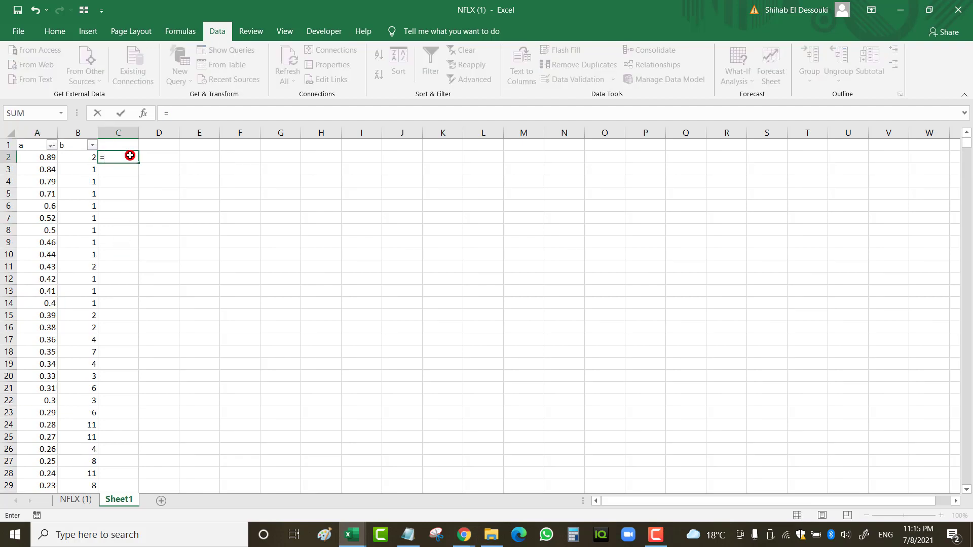
pyautogui.click(90, 155)
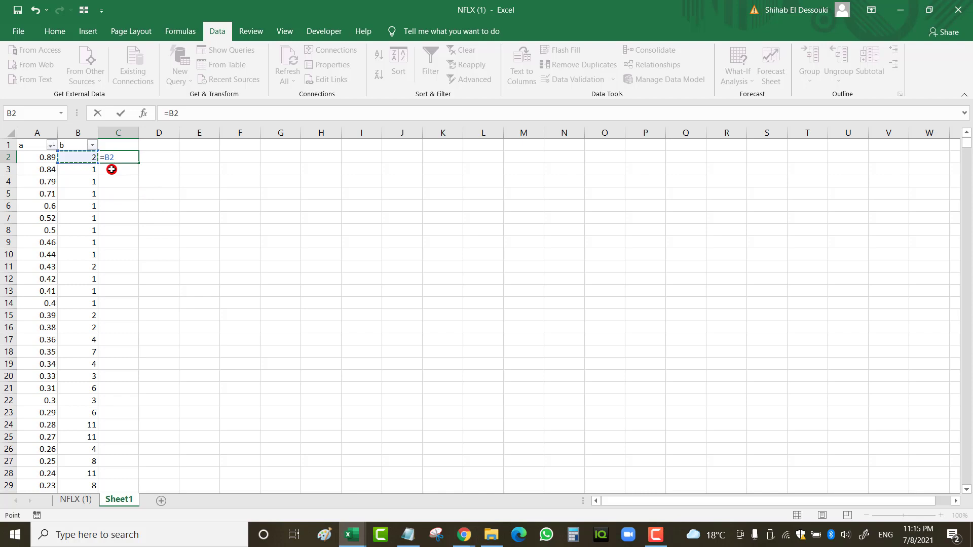
pyautogui.write('/sum')
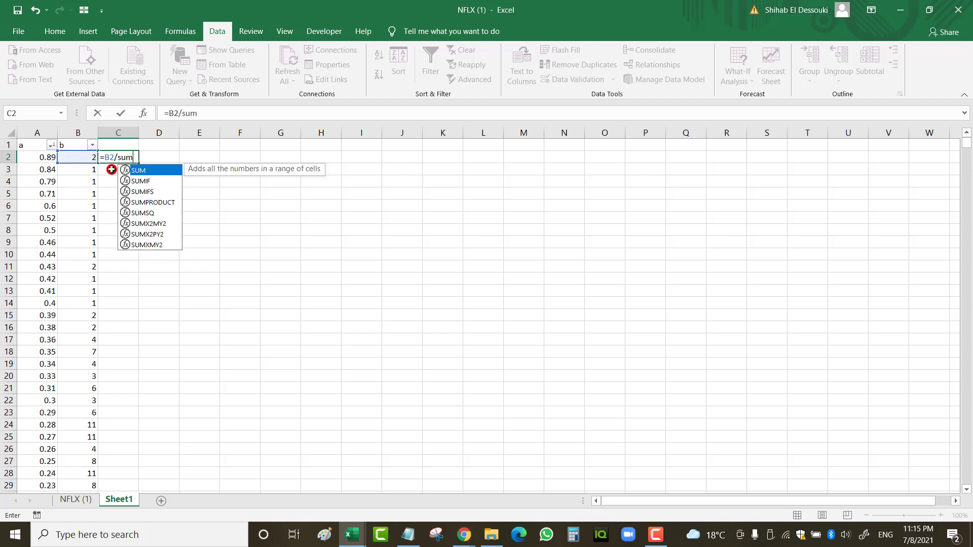
pyautogui.write('(')
pyautogui.click(80, 133)
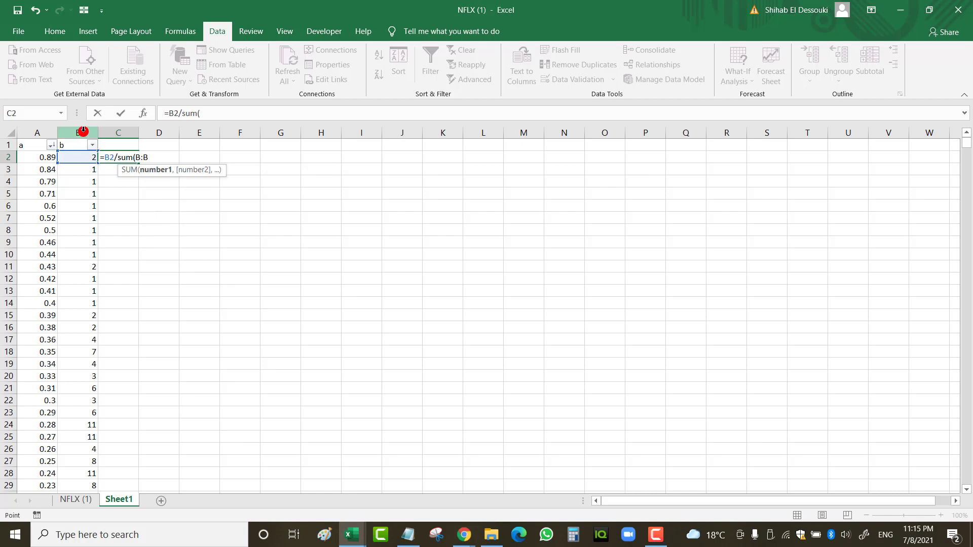
pyautogui.write(')')
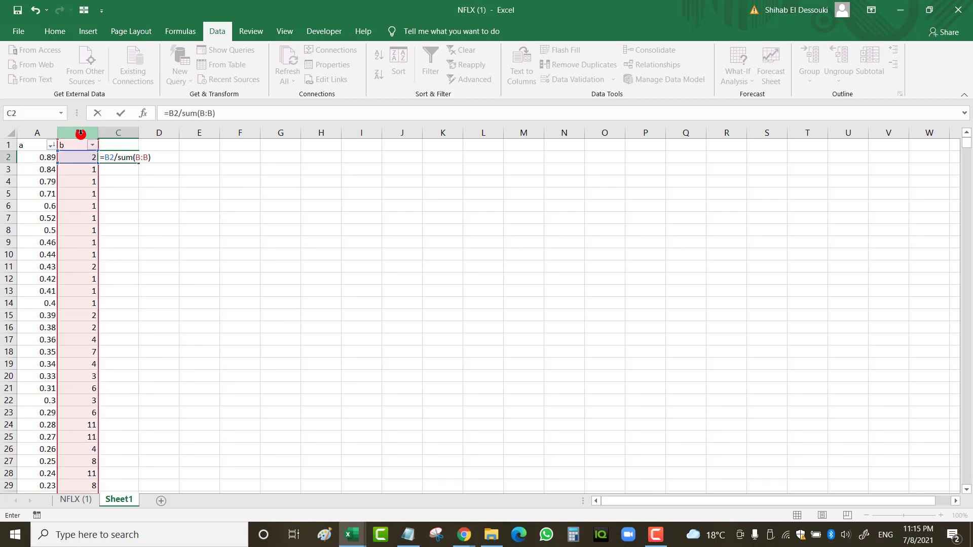
pyautogui.press('Return')
pyautogui.click(114, 154)
pyautogui.doubleClick(138, 163)
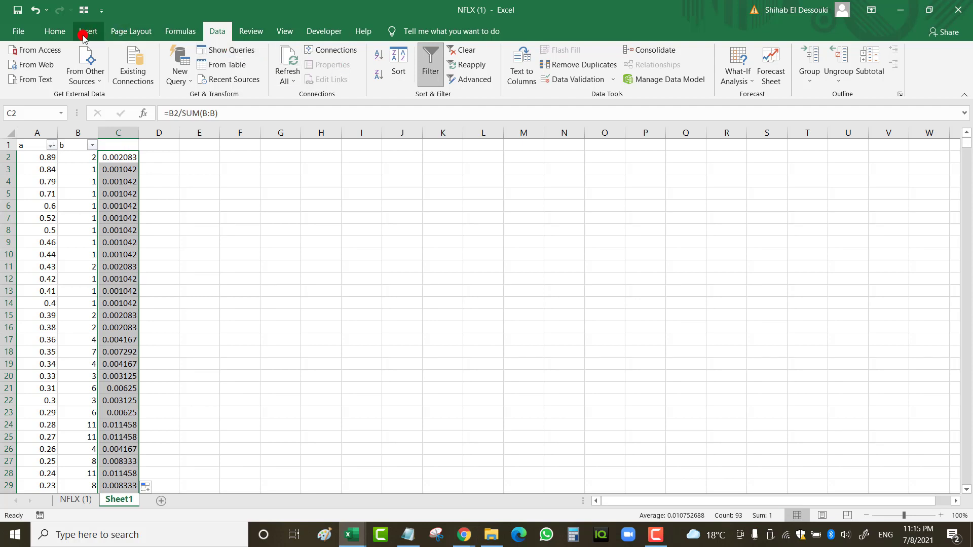
# Format column C as Percentage with two extra decimal places.
pyautogui.click(64, 31)
pyautogui.click(478, 77)
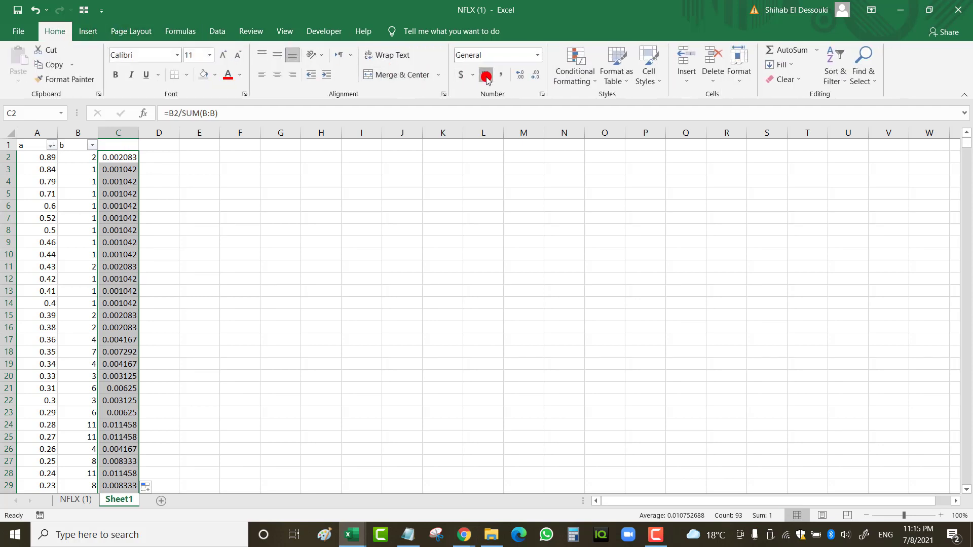
pyautogui.click(515, 82)
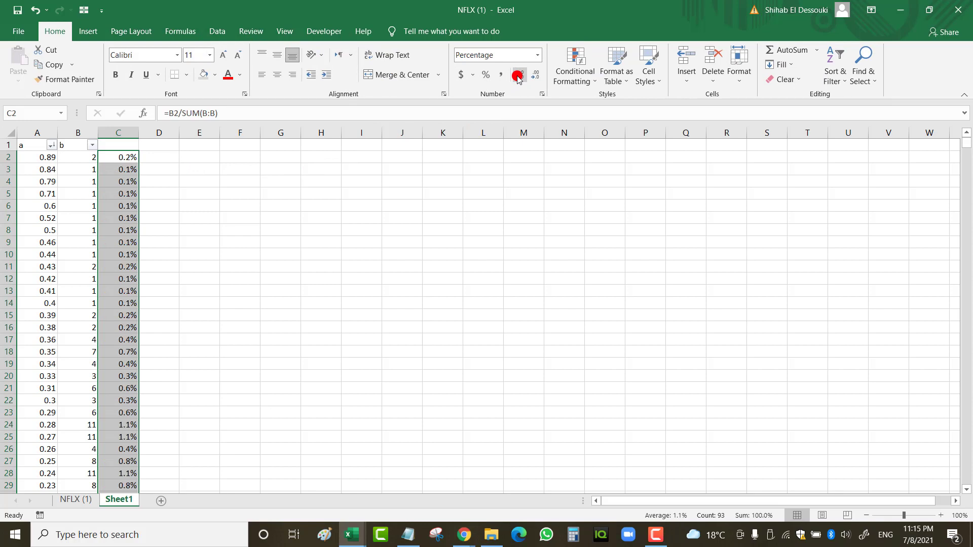
pyautogui.click(516, 81)
# Start the cumulative total with =C2 in D2.
pyautogui.click(224, 204)
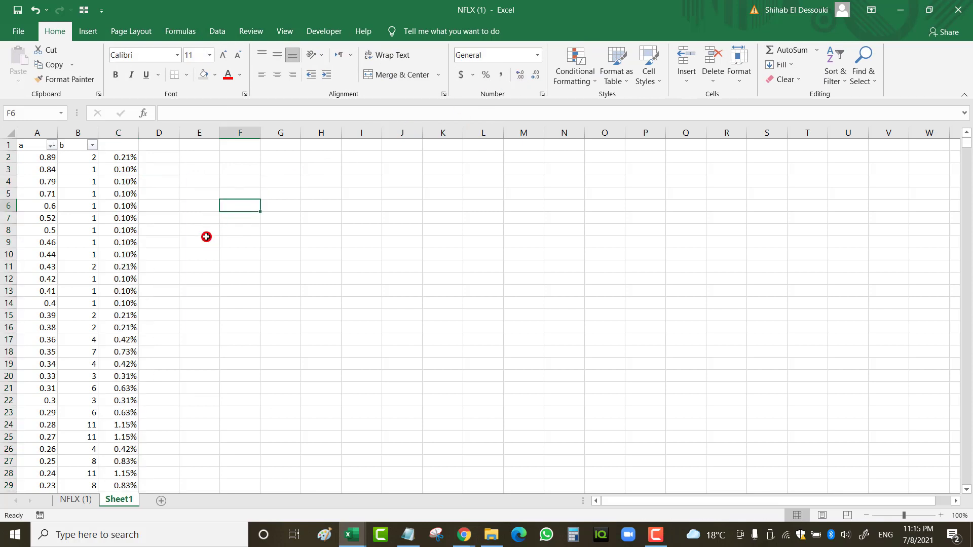
pyautogui.click(161, 158)
pyautogui.write('=')
pyautogui.click(124, 159)
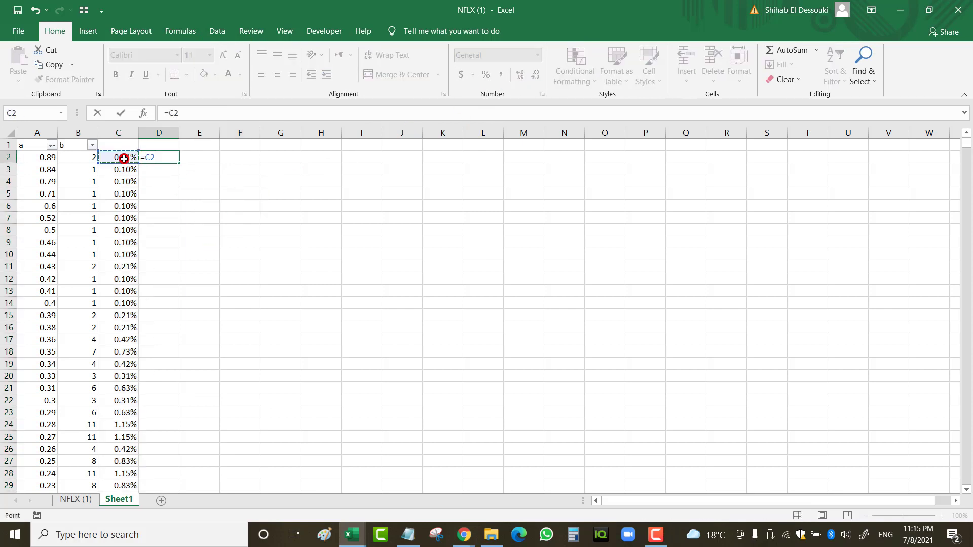
pyautogui.press('Return')
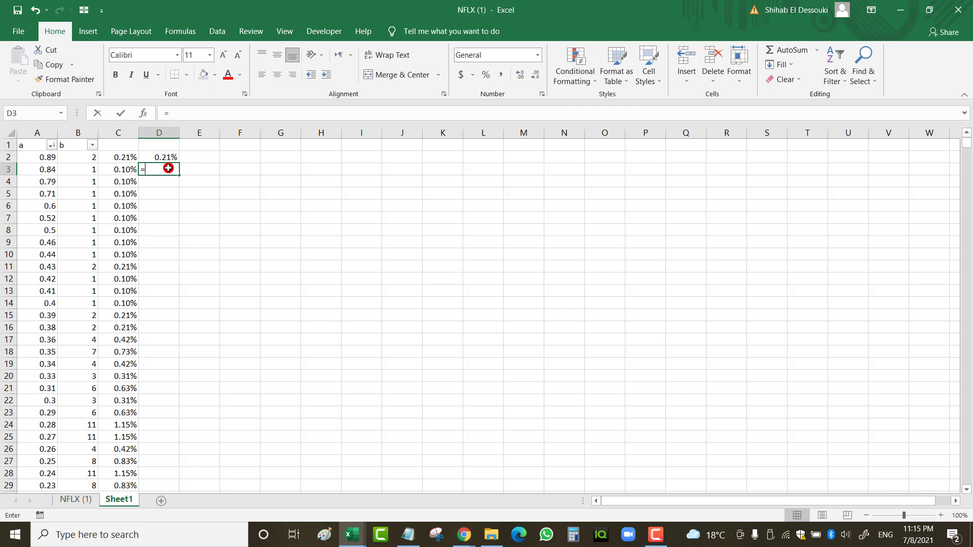
# Enter =C3+D2 in D3 and fill it down to D94, reaching 100.00%.
pyautogui.write('=')
pyautogui.click(122, 170)
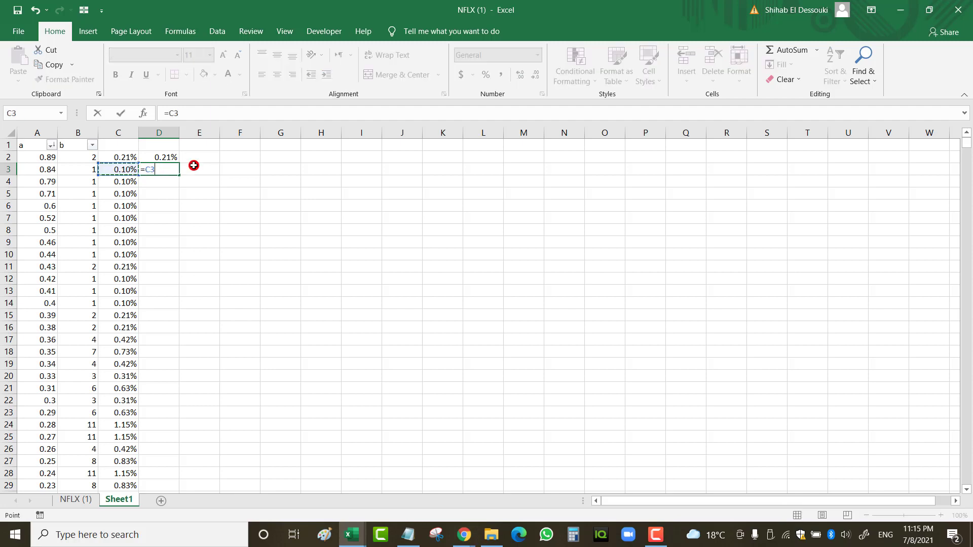
pyautogui.write('+')
pyautogui.click(169, 158)
pyautogui.press('Return')
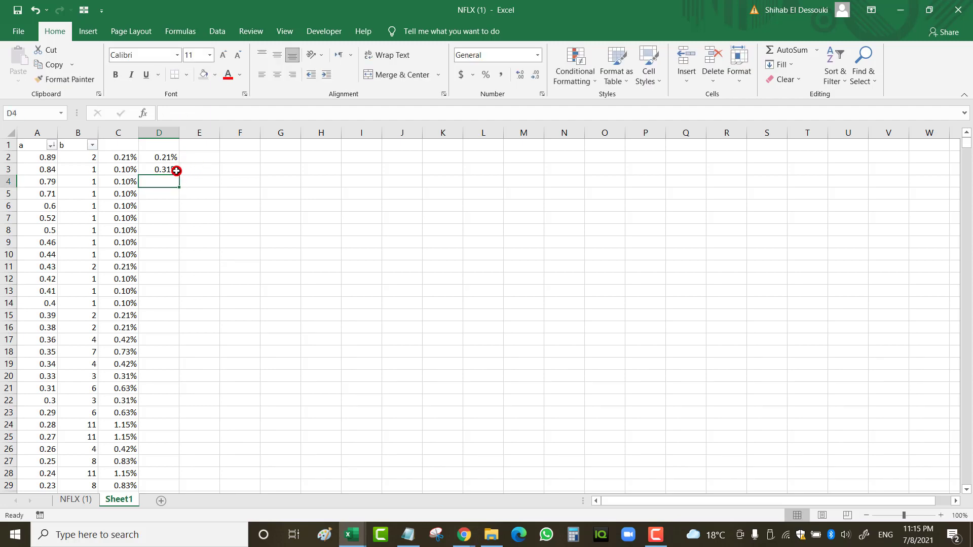
pyautogui.click(176, 171)
pyautogui.doubleClick(179, 175)
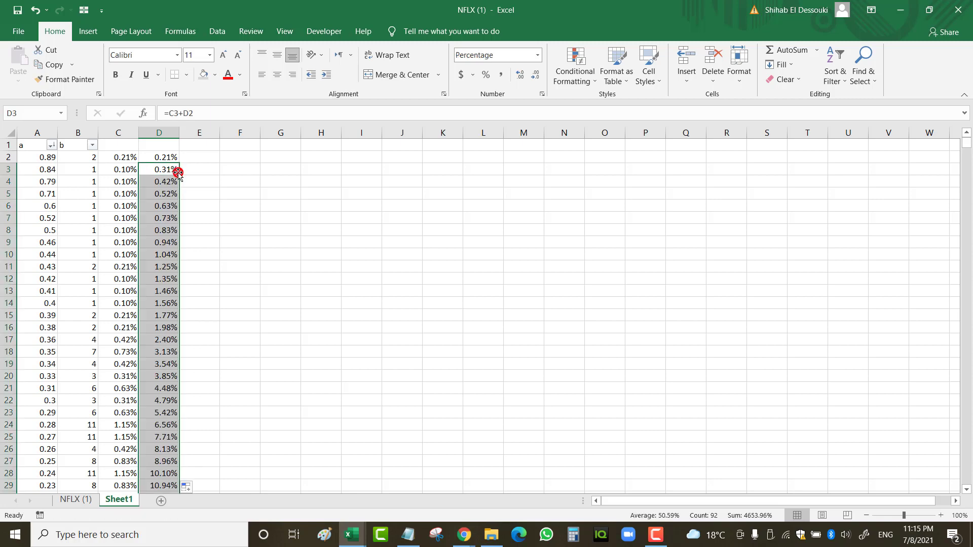
pyautogui.scroll(-6, 204, 199)
pyautogui.scroll(-17, 173, 269)
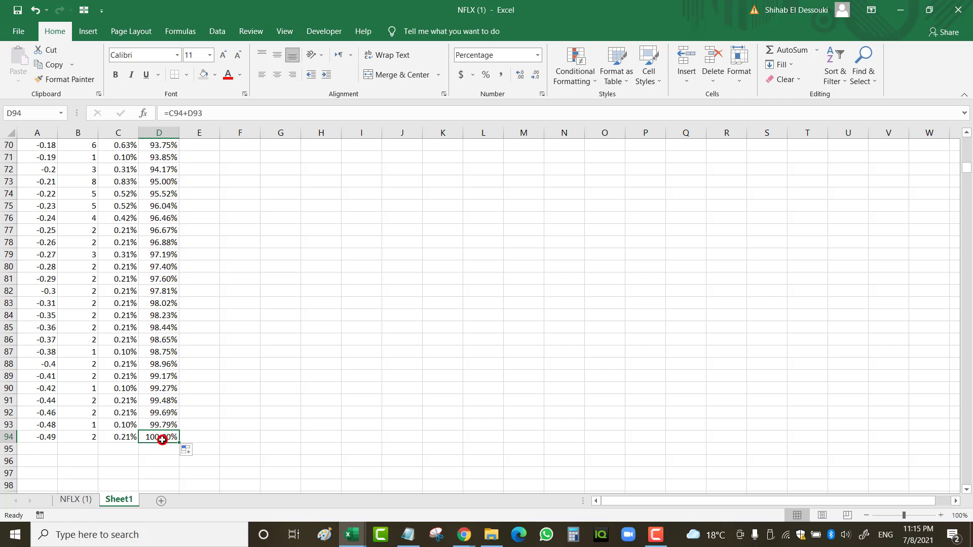
pyautogui.scroll(20, 163, 439)
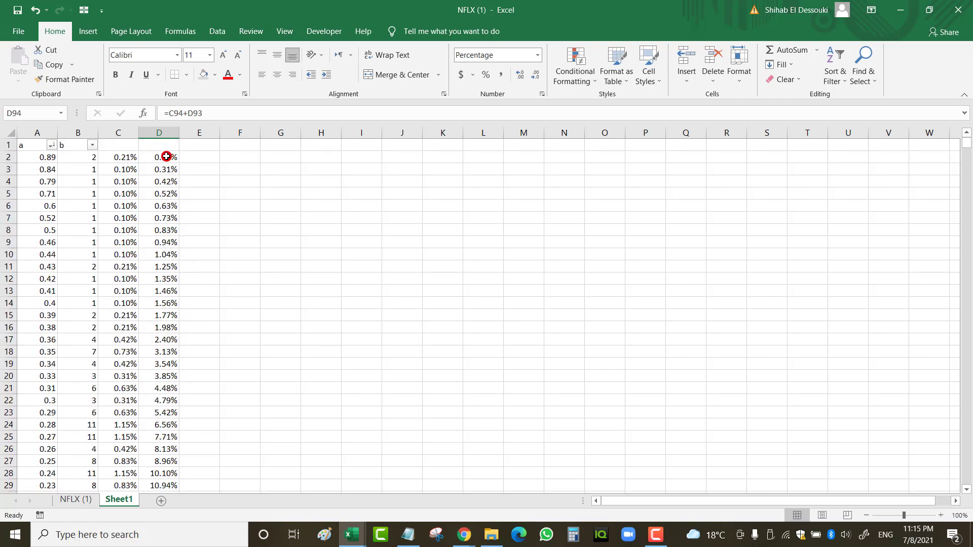
# Apply the red-yellow-green colour scale to column D's cumulative percentages.
pyautogui.click(166, 134)
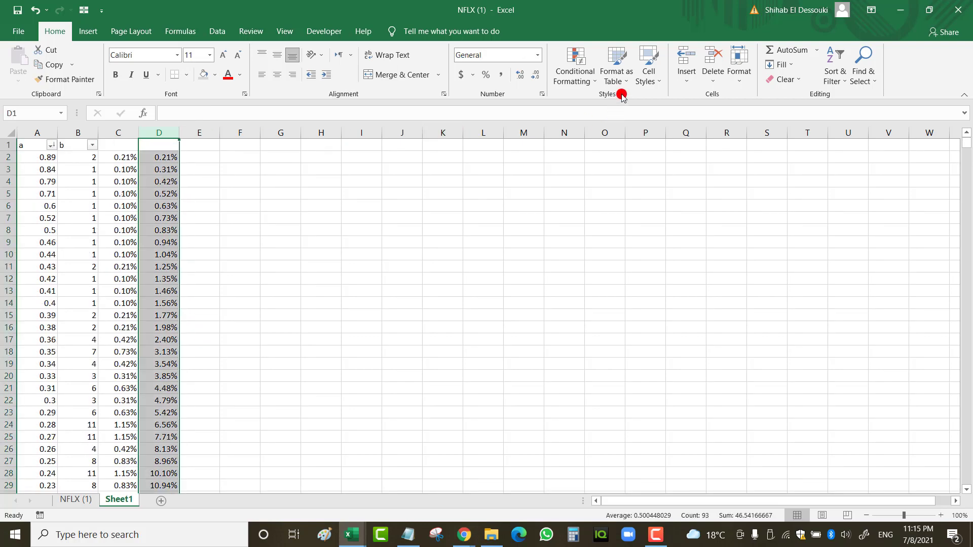
pyautogui.click(588, 80)
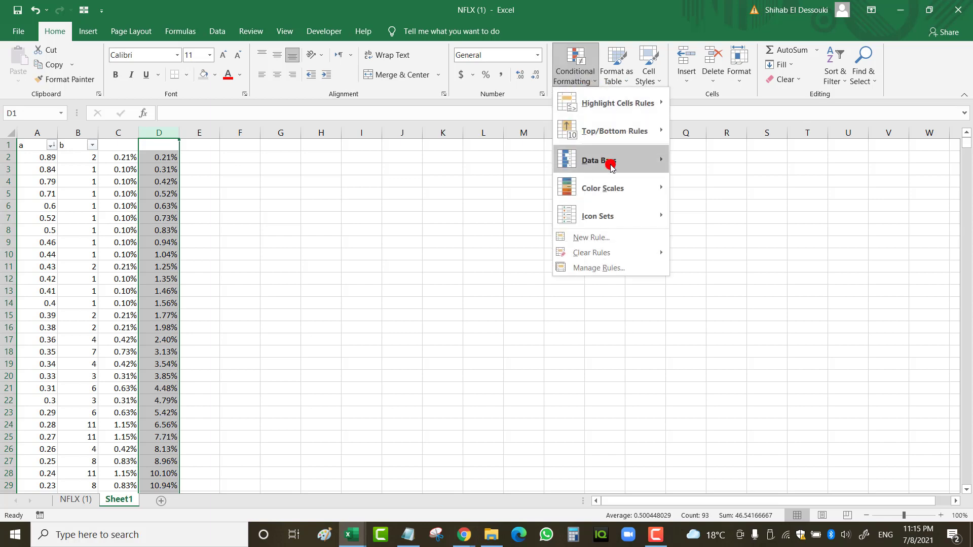
pyautogui.moveTo(630, 188)
pyautogui.click(684, 186)
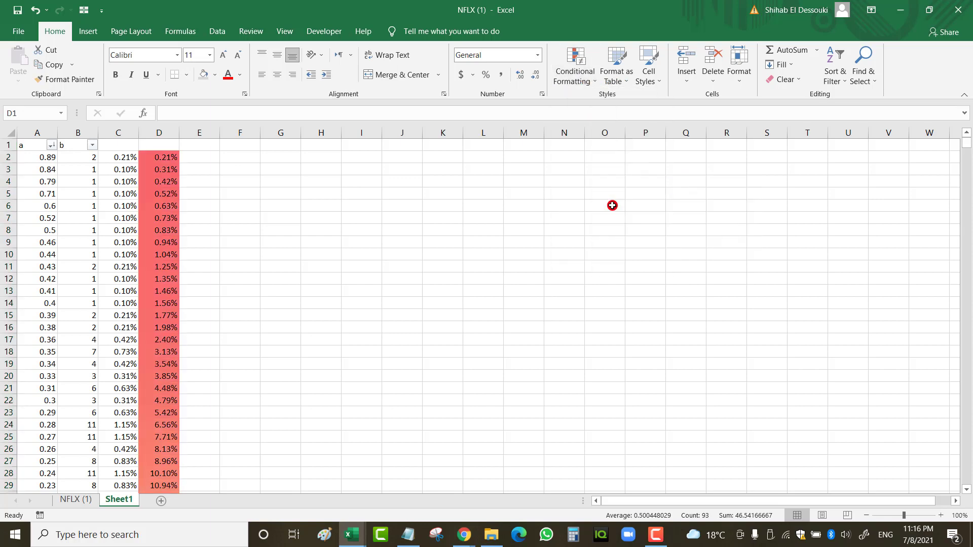
pyautogui.click(443, 290)
pyautogui.scroll(-10, 408, 286)
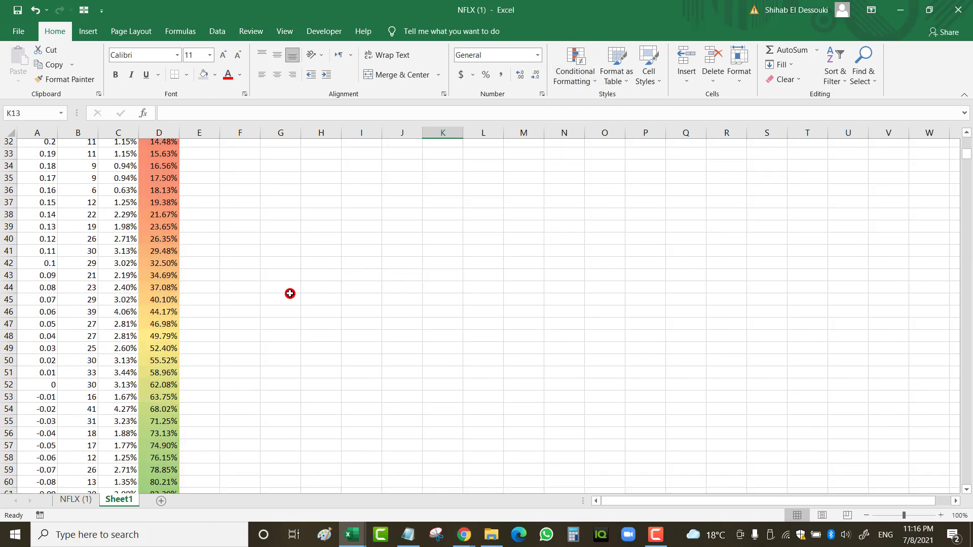
pyautogui.scroll(-3, 263, 293)
pyautogui.click(6, 291)
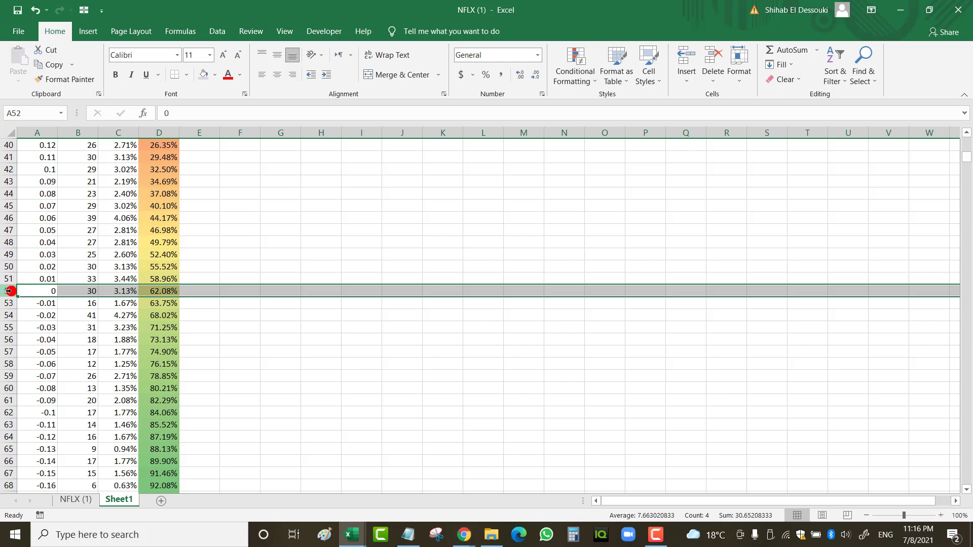
pyautogui.click(193, 290)
pyautogui.click(155, 292)
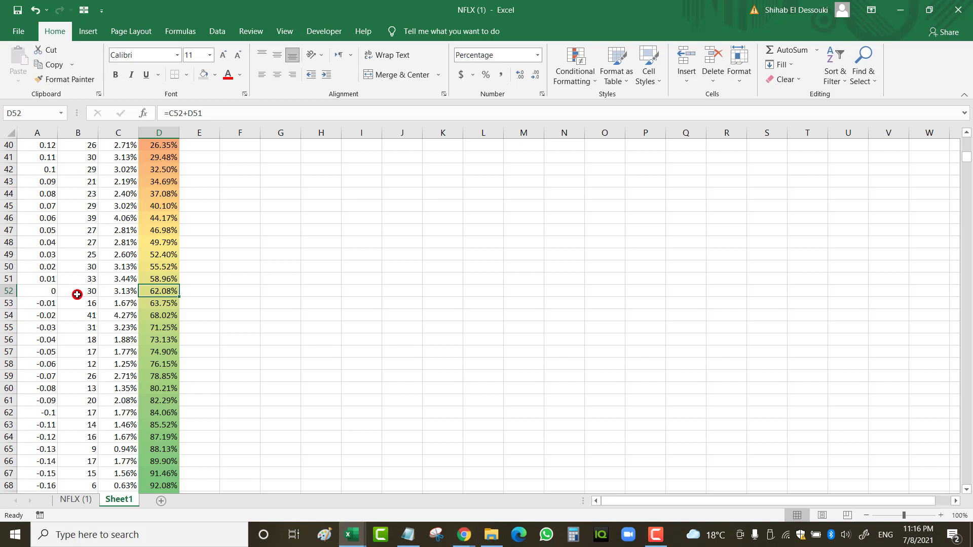
pyautogui.click(9, 291)
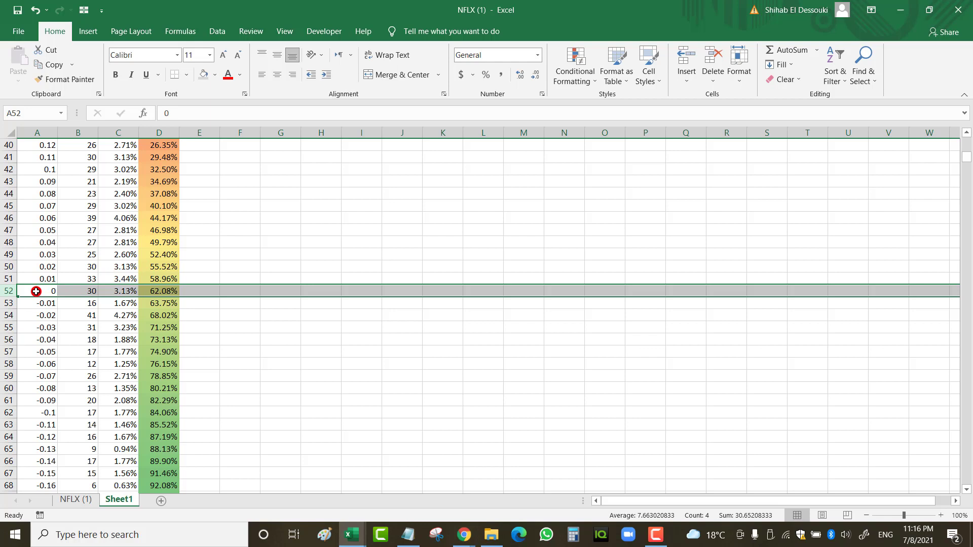
pyautogui.click(158, 292)
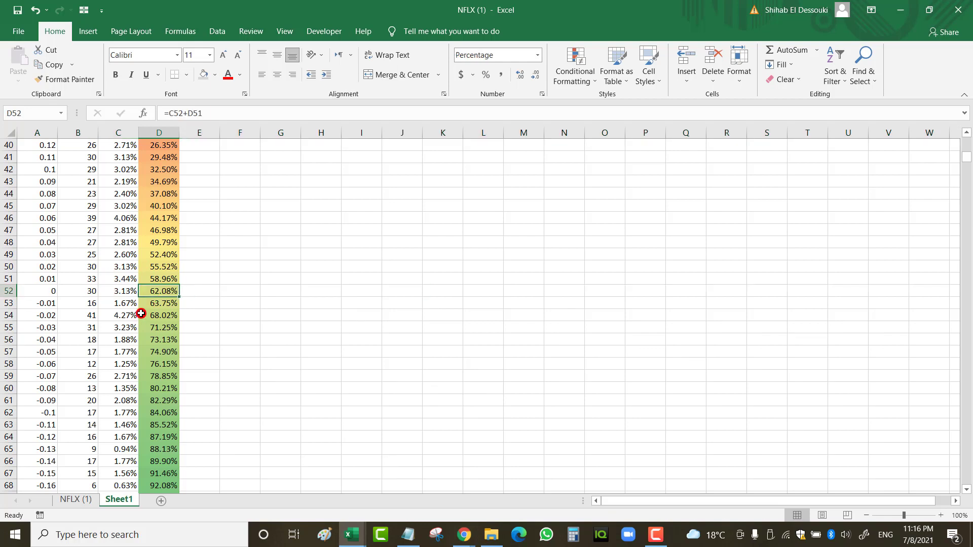
pyautogui.click(4, 290)
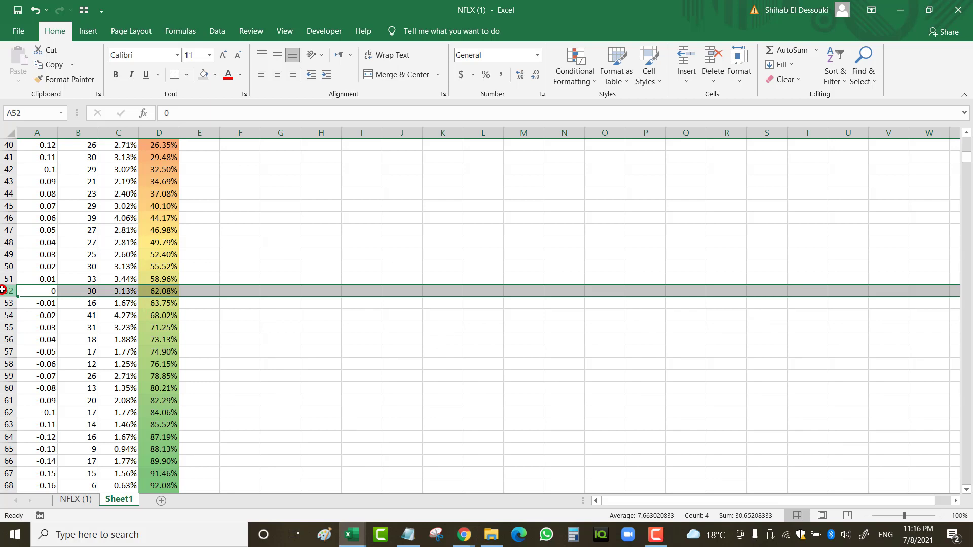
pyautogui.click(175, 388)
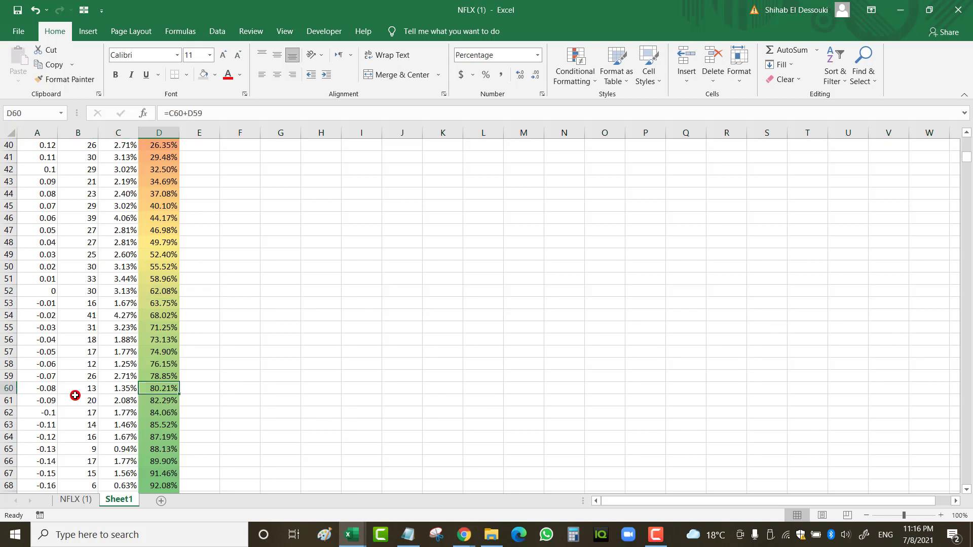
pyautogui.click(5, 388)
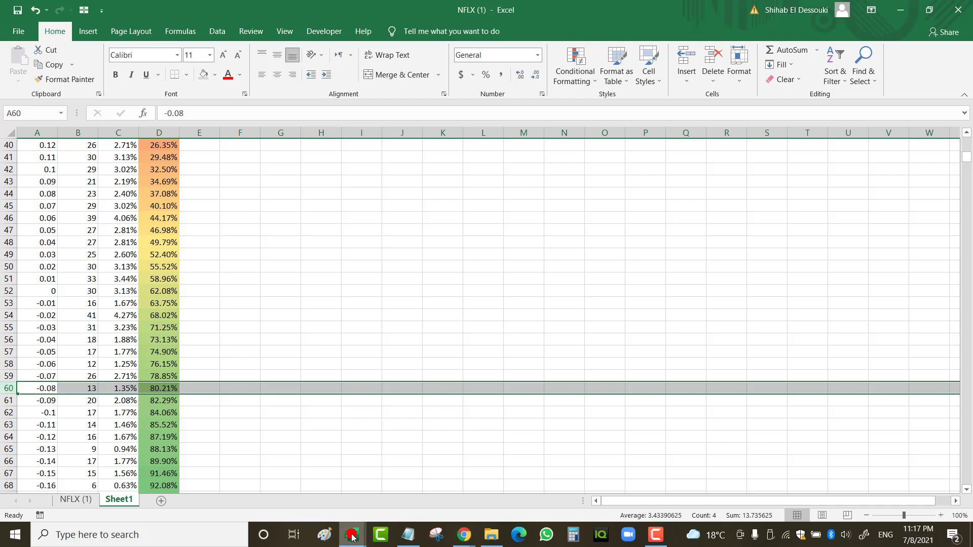
# Compare the 0, -0.08 and -0.13 return rows between the TSLA and NFLX workbooks.
pyautogui.moveTo(352, 535)
pyautogui.click(300, 492)
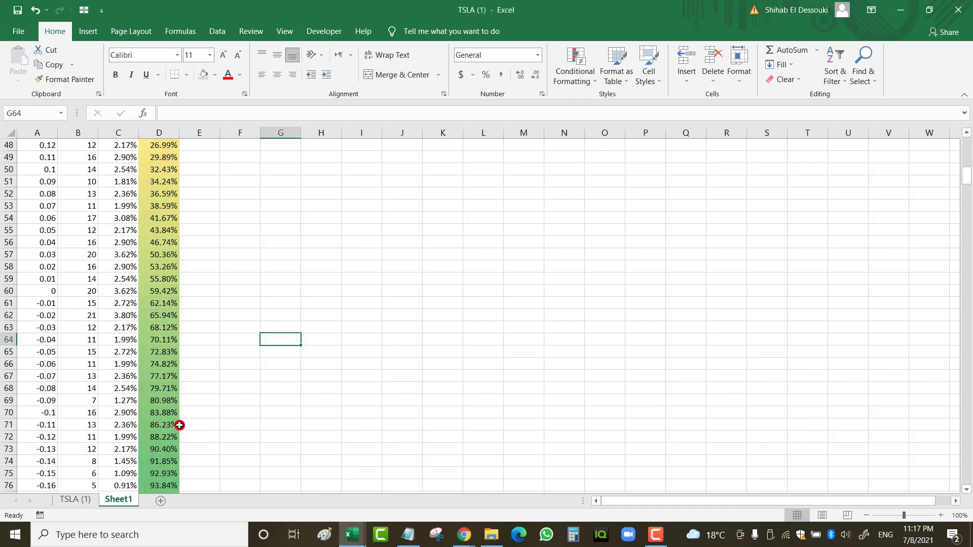
pyautogui.click(10, 289)
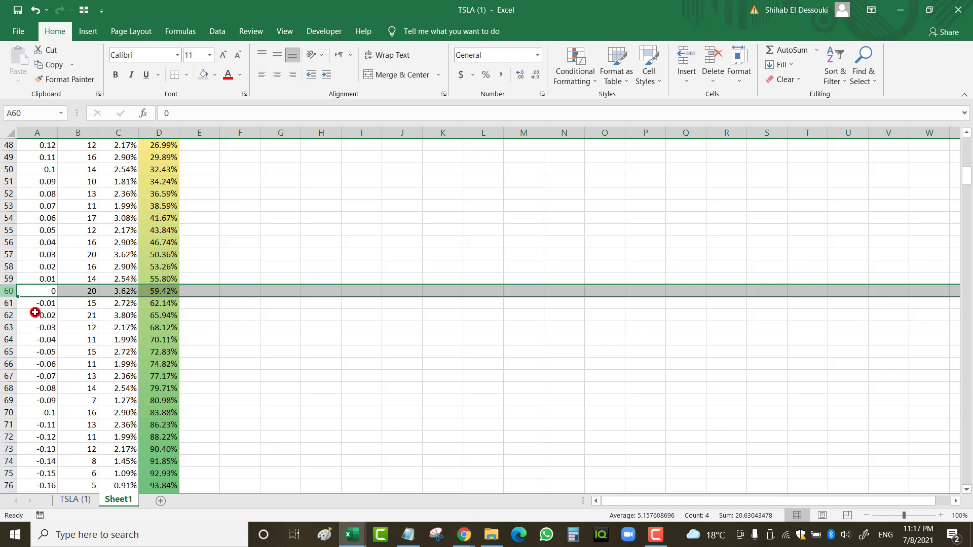
pyautogui.click(10, 389)
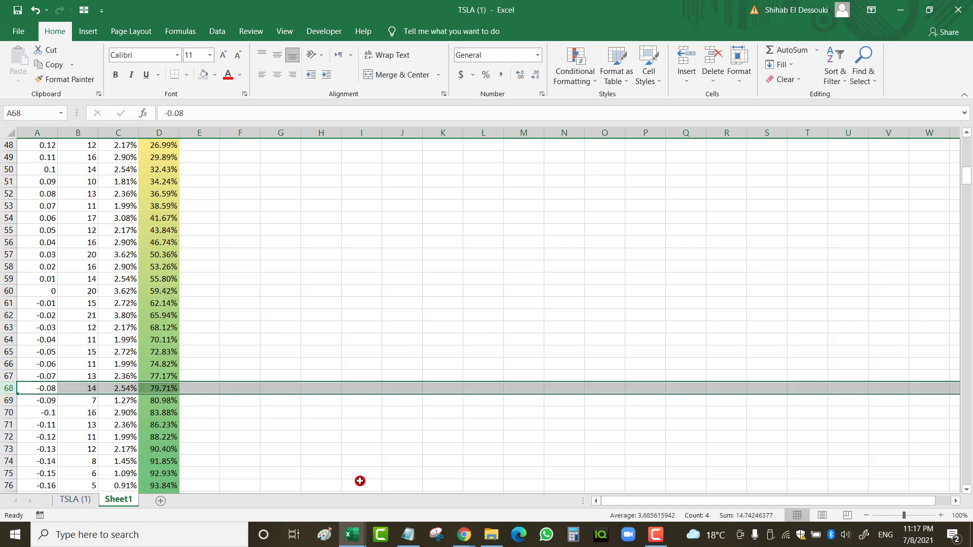
pyautogui.moveTo(356, 543)
pyautogui.click(387, 463)
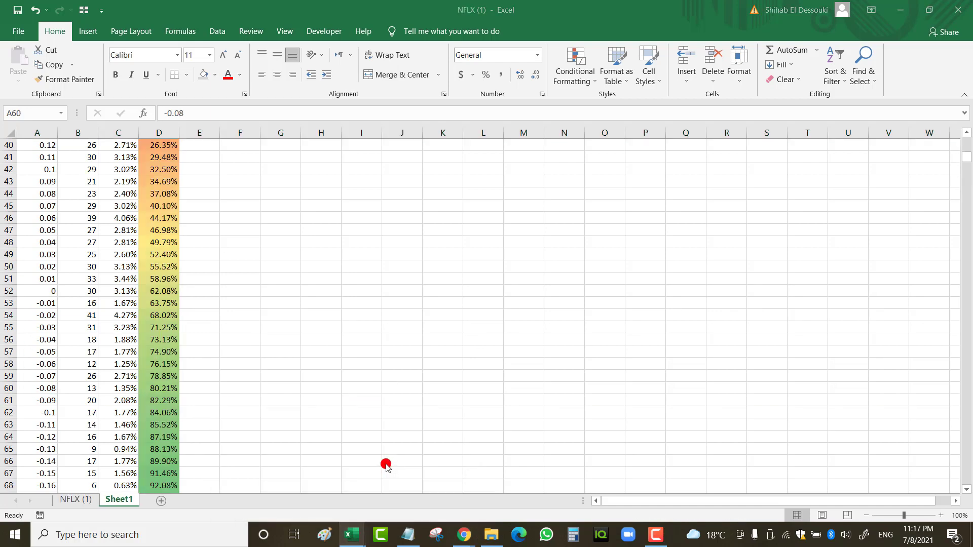
pyautogui.click(15, 388)
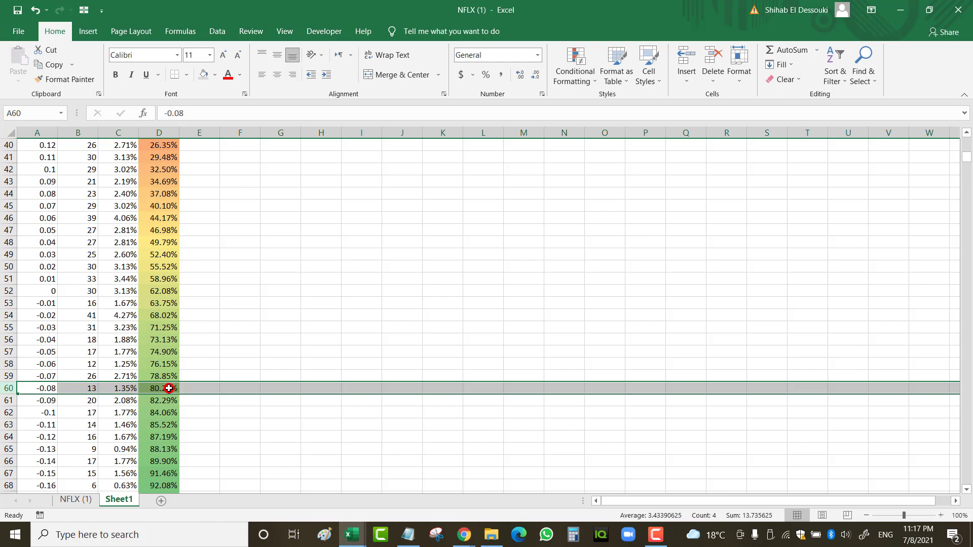
pyautogui.click(2, 447)
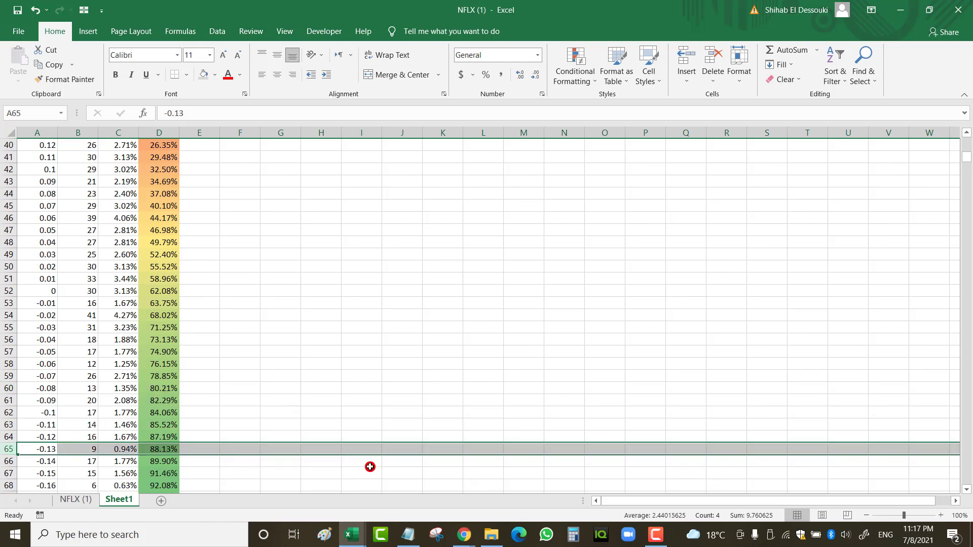
pyautogui.click(355, 536)
pyautogui.click(309, 482)
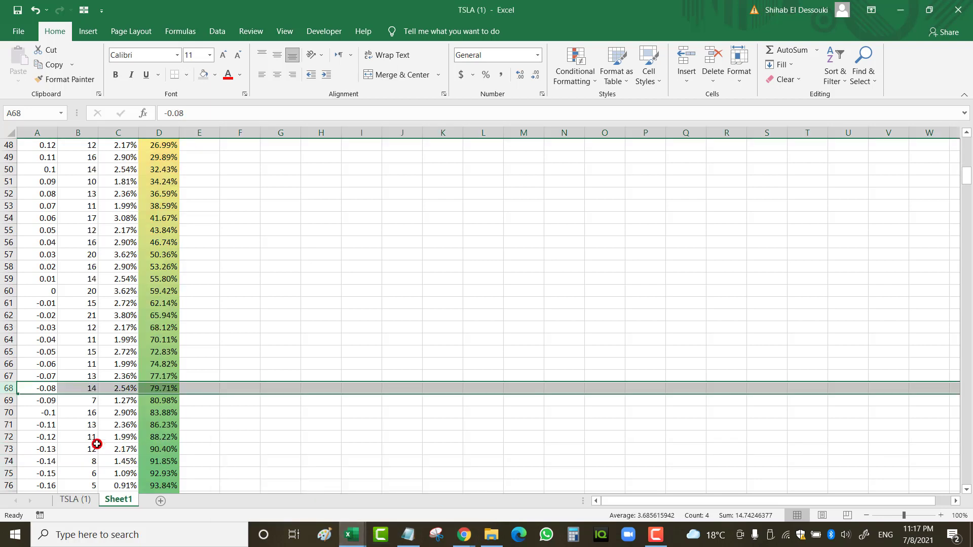
pyautogui.click(5, 448)
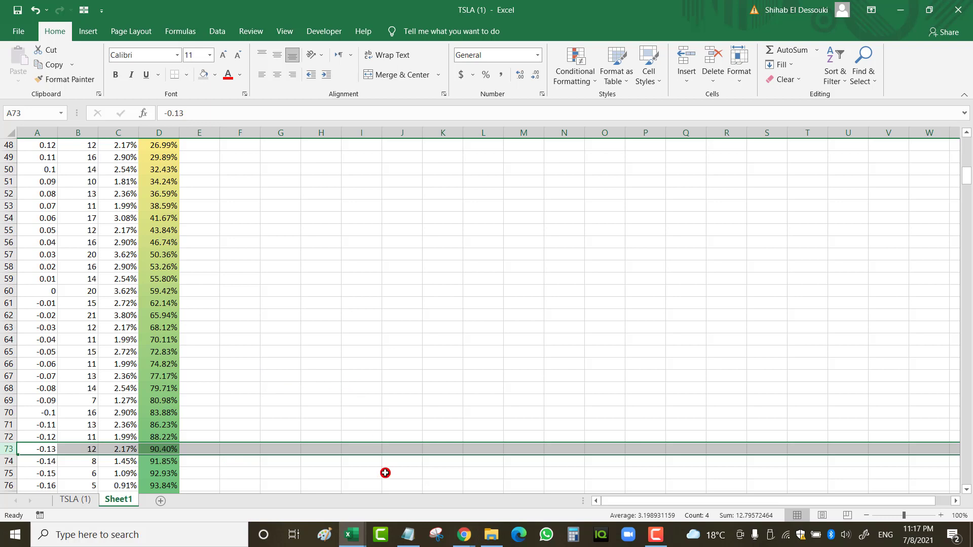
pyautogui.moveTo(352, 534)
pyautogui.click(379, 501)
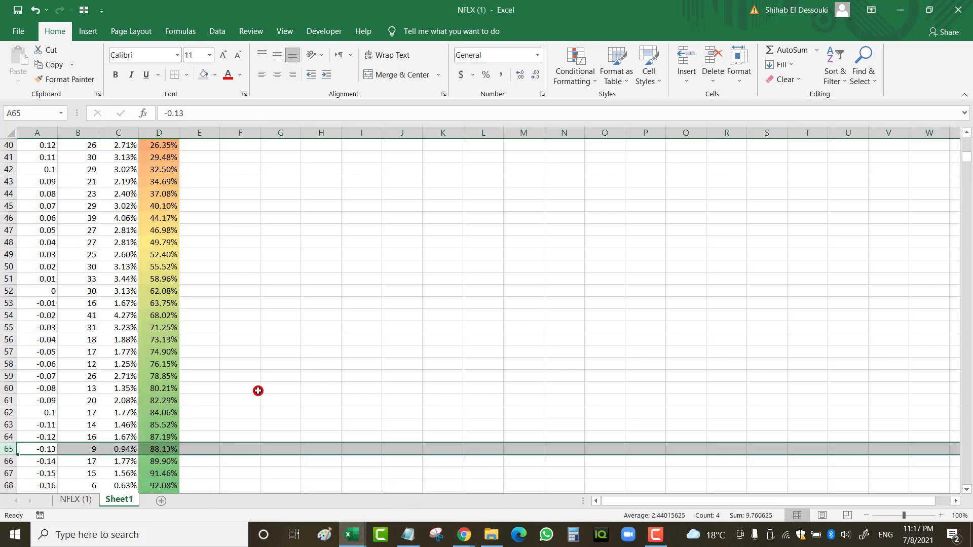
# Select NFLX row 62 (-0.1), check D62's cumulative formula, then switch to Yahoo Finance.
pyautogui.click(205, 305)
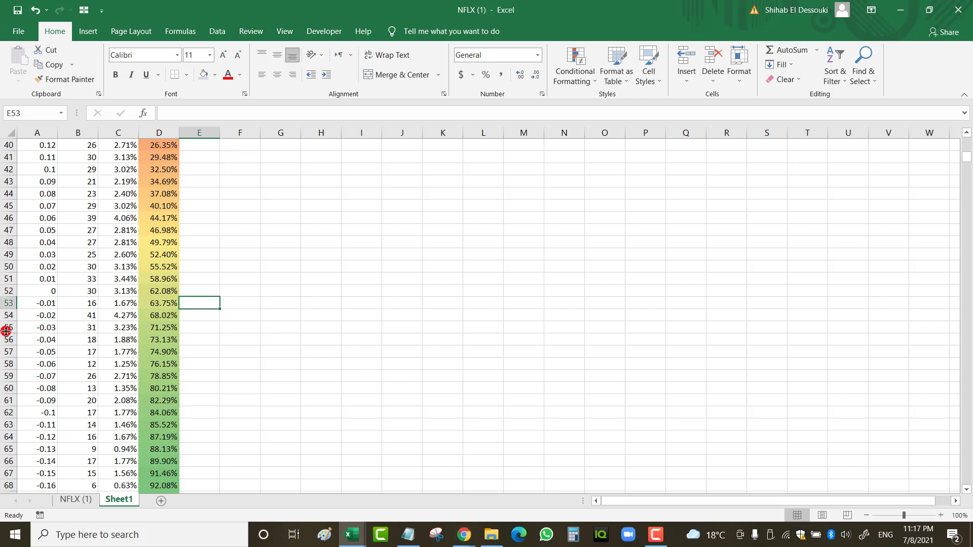
pyautogui.click(7, 411)
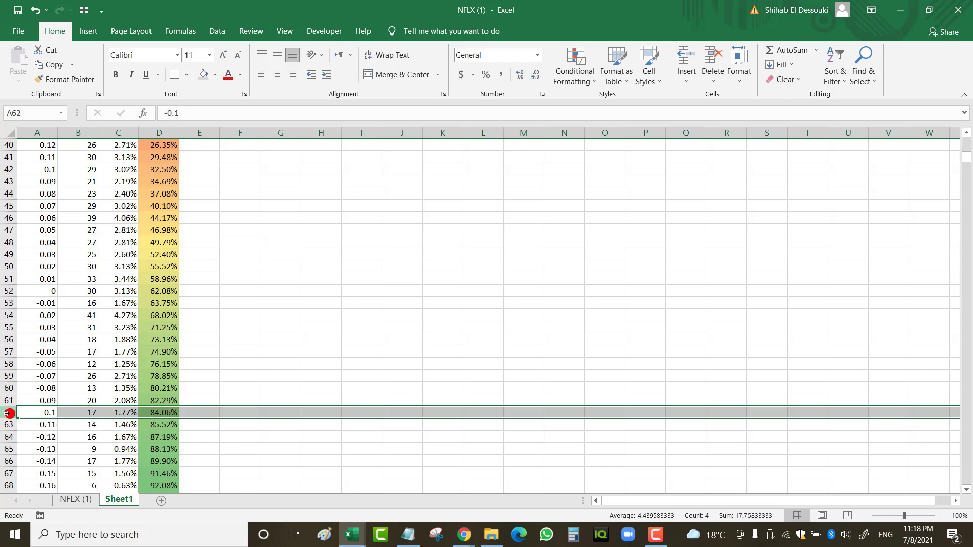
pyautogui.click(158, 438)
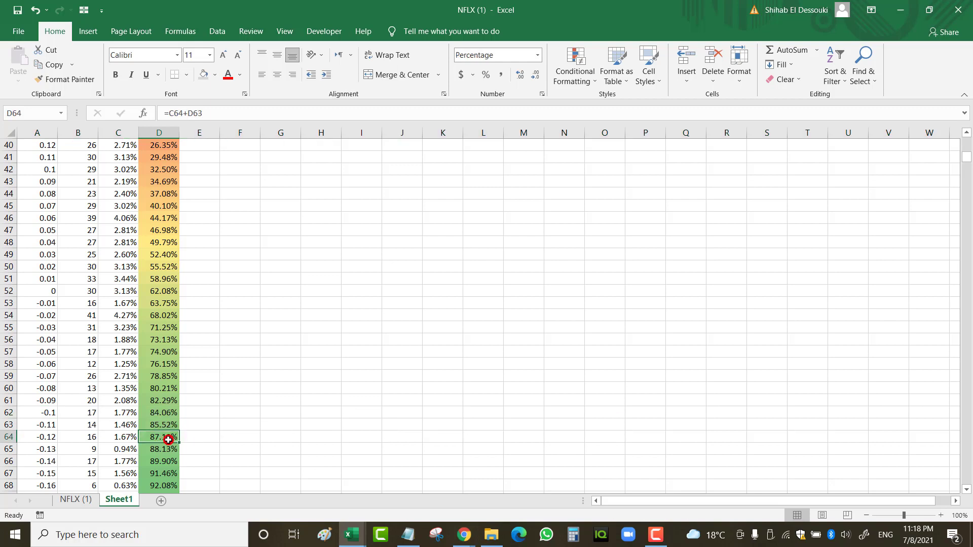
pyautogui.click(10, 413)
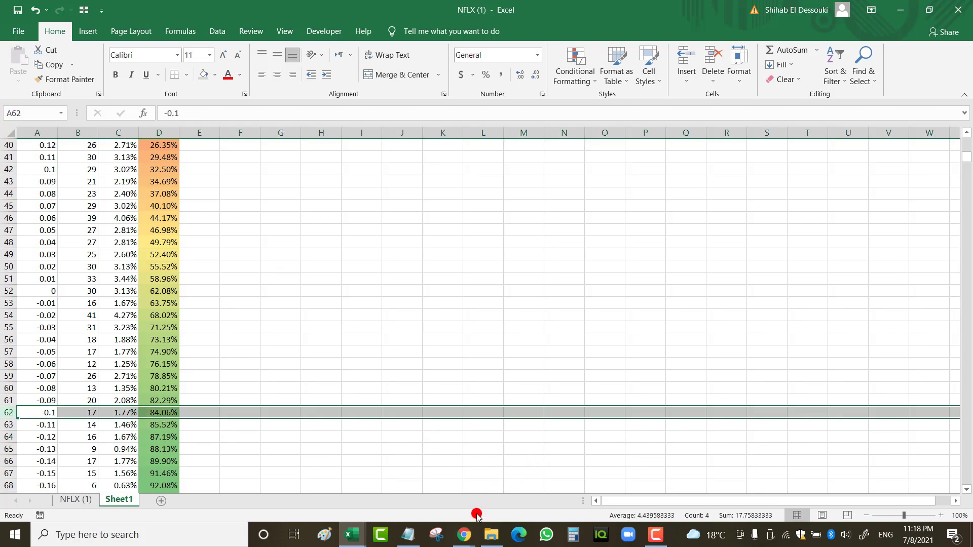
pyautogui.moveTo(470, 539)
pyautogui.click(517, 472)
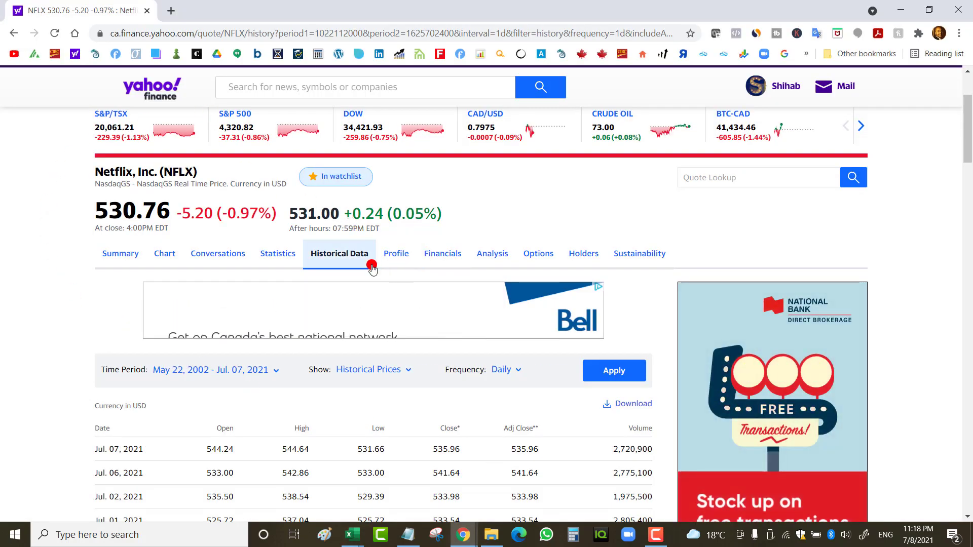
# Show NFLX options expiring August 6, 2021 in the Straddle view.
pyautogui.click(537, 260)
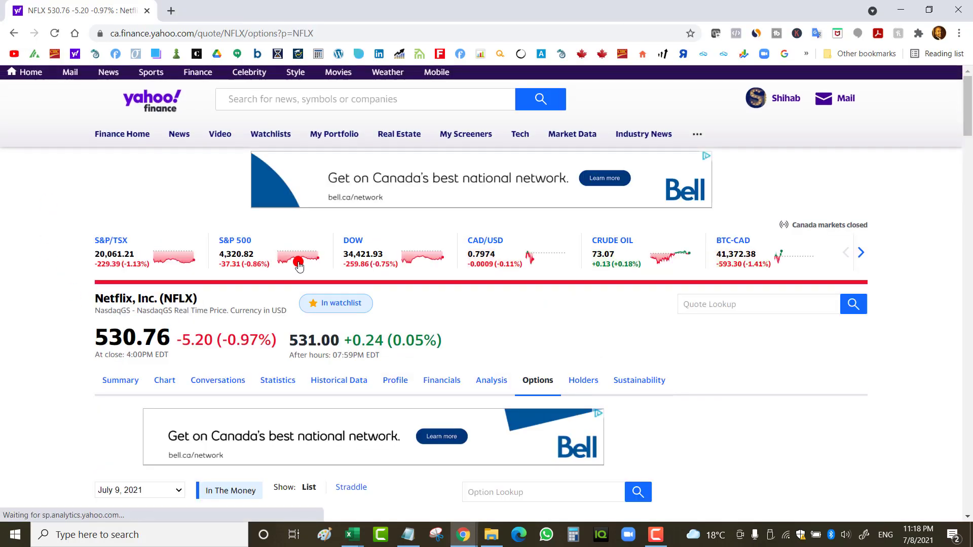
pyautogui.scroll(-1, 228, 347)
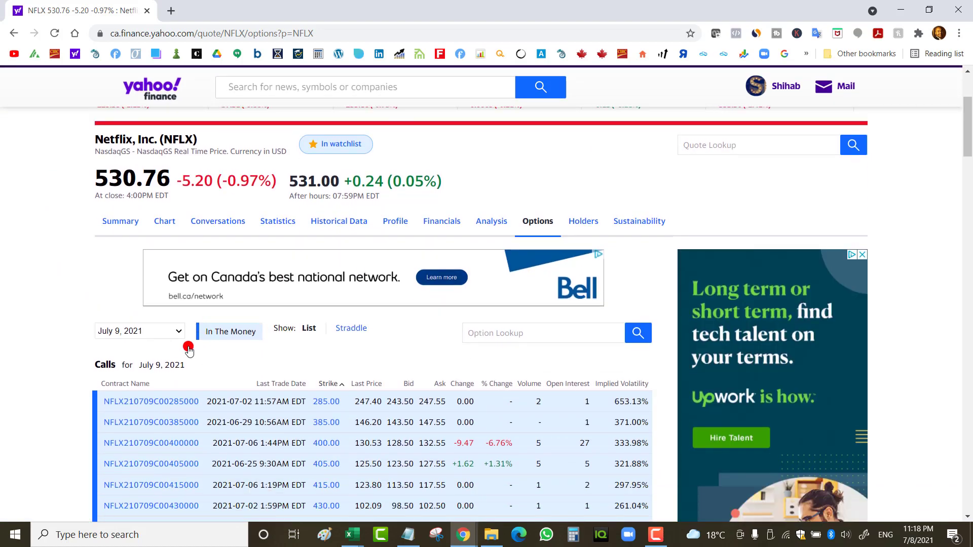
pyautogui.click(150, 300)
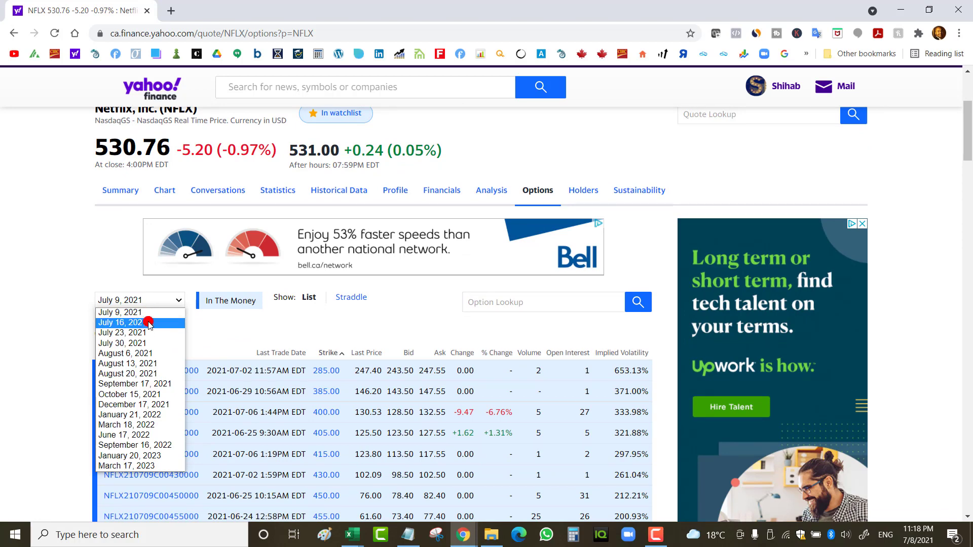
pyautogui.click(146, 353)
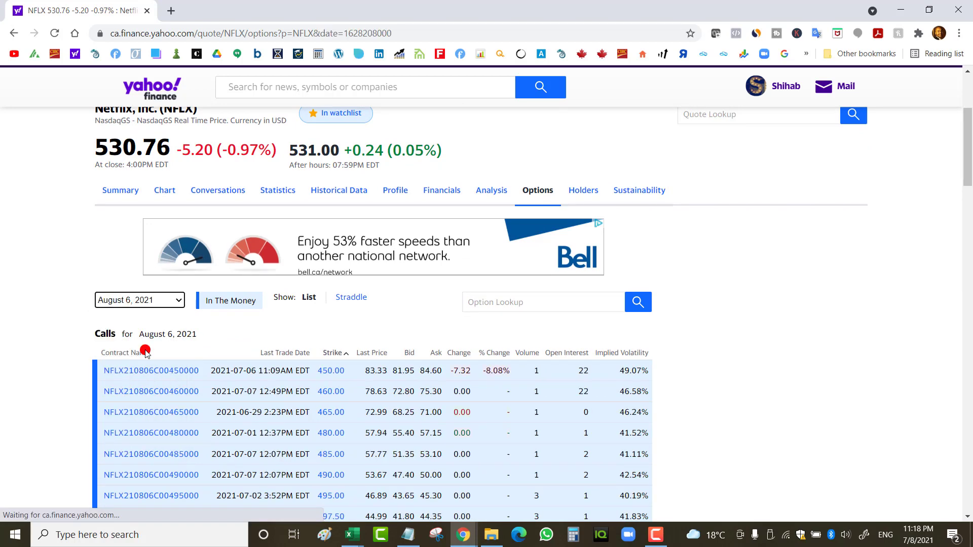
pyautogui.click(138, 306)
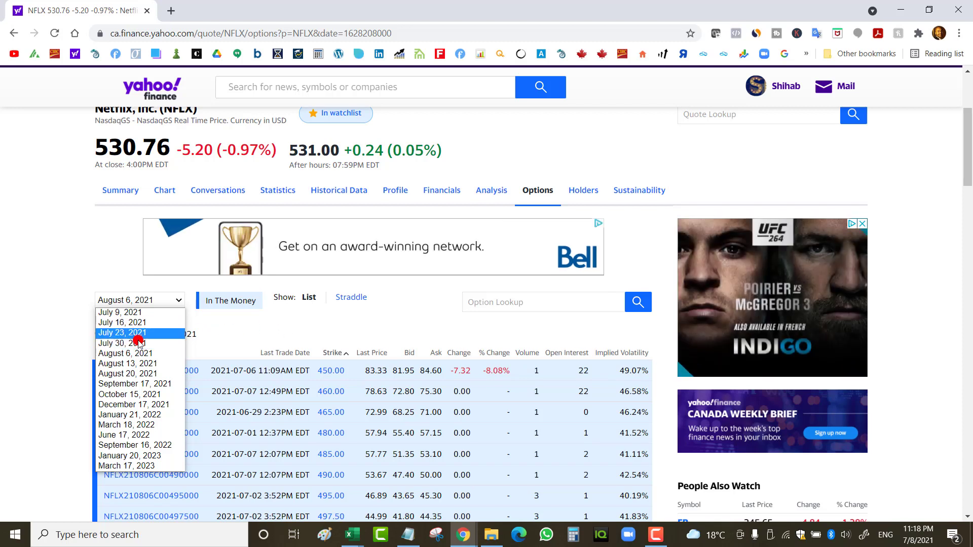
pyautogui.click(132, 353)
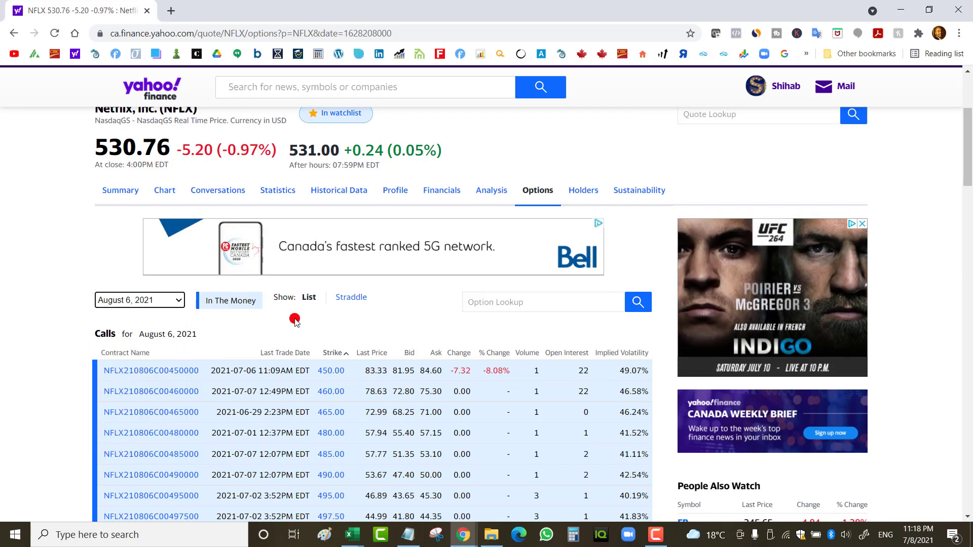
pyautogui.click(351, 297)
# Scroll the August 6 straddle table to strikes near 530 and back, then bring up Calculator.
pyautogui.scroll(-3, 396, 366)
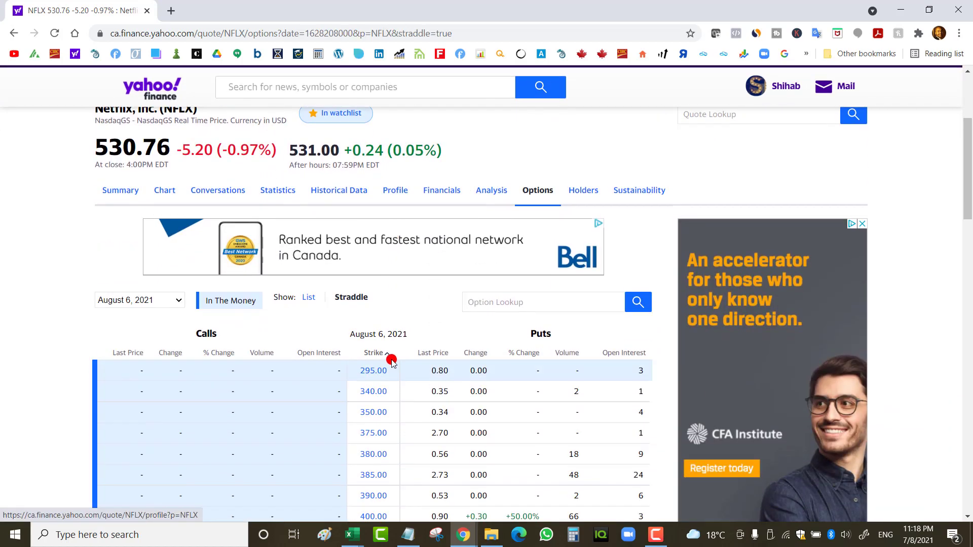
pyautogui.scroll(-15, 330, 278)
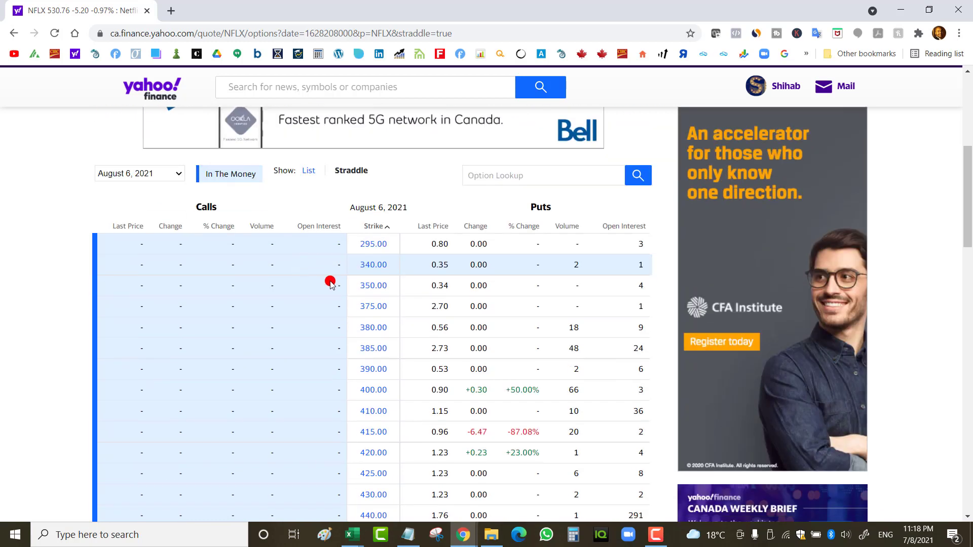
pyautogui.scroll(-2, 383, 319)
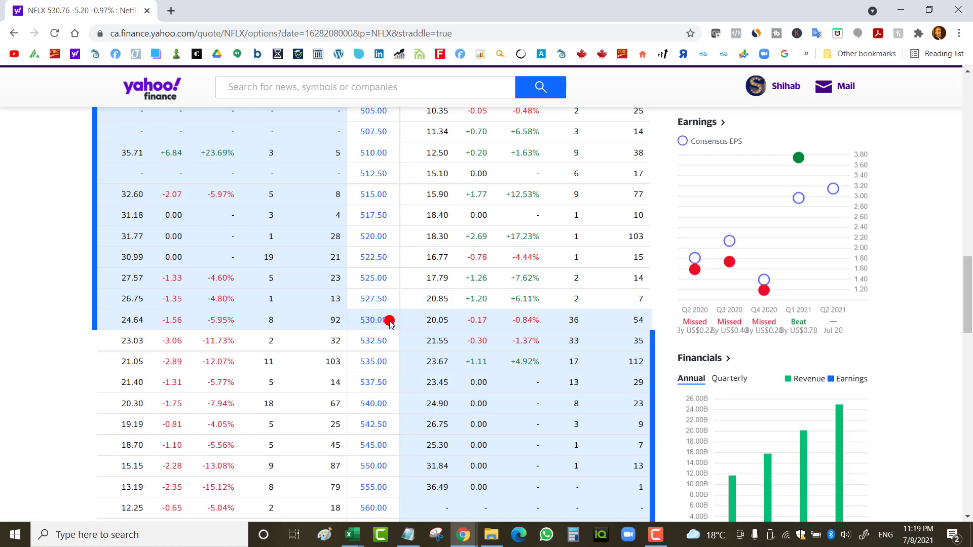
pyautogui.scroll(15, 389, 320)
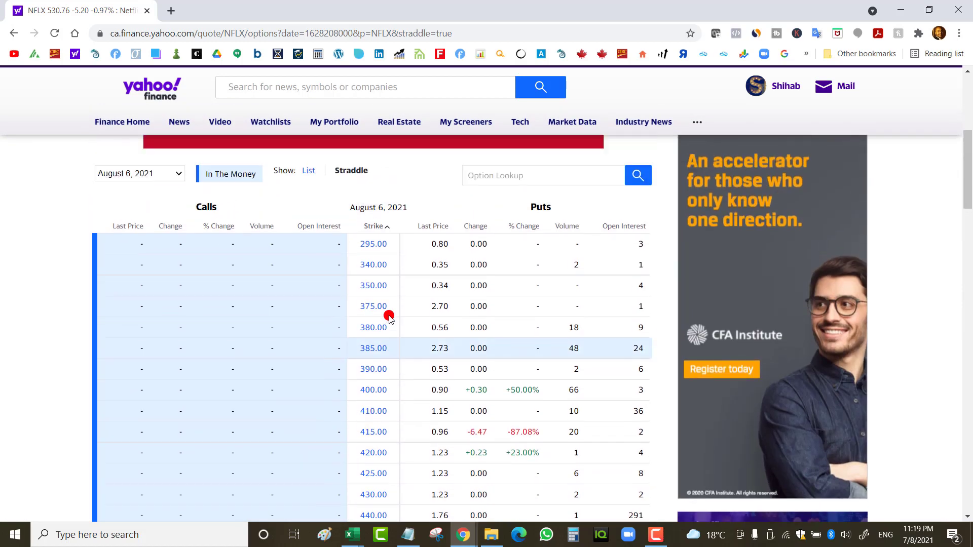
pyautogui.scroll(4, 389, 316)
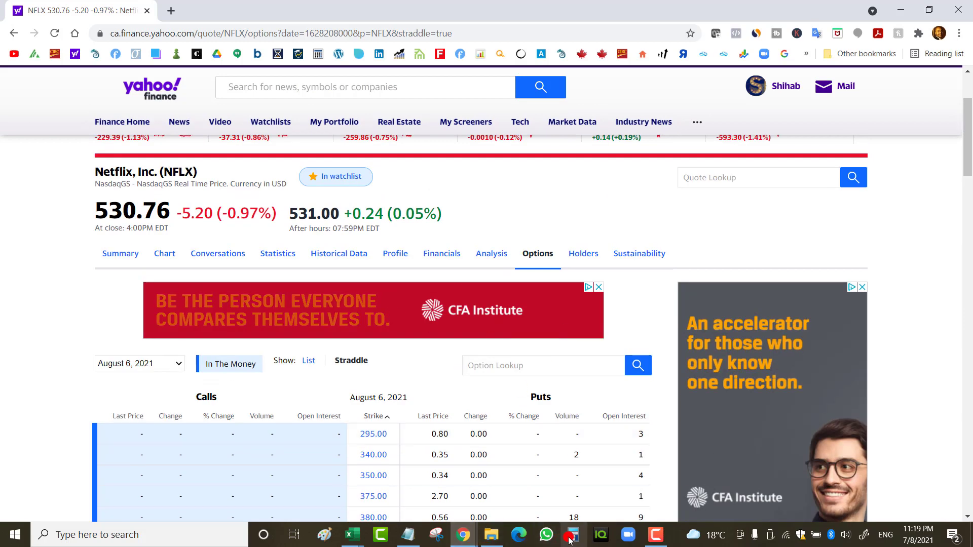
pyautogui.click(572, 534)
# Calculate 532 − 530 − 45 in Calculator, giving −43.
pyautogui.click(495, 394)
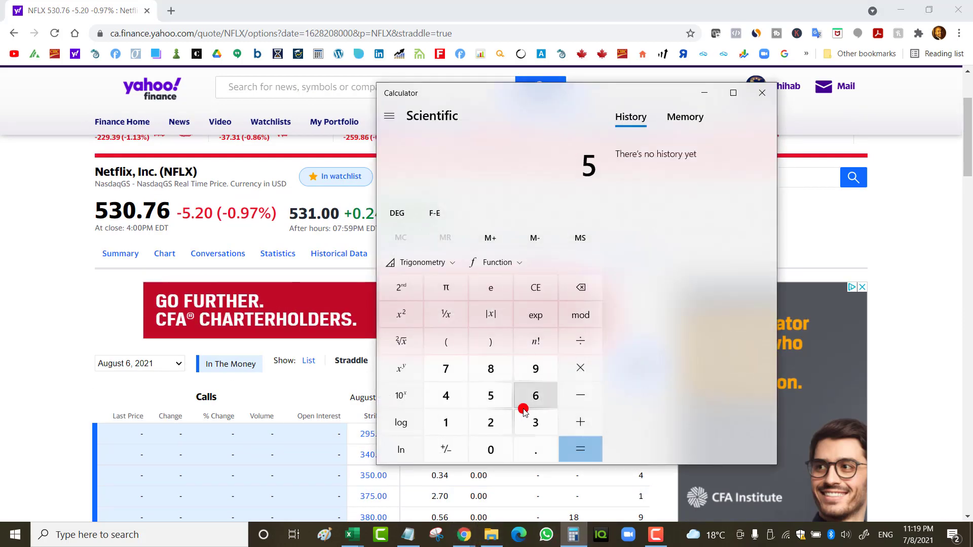
pyautogui.click(525, 413)
pyautogui.click(504, 423)
pyautogui.click(580, 395)
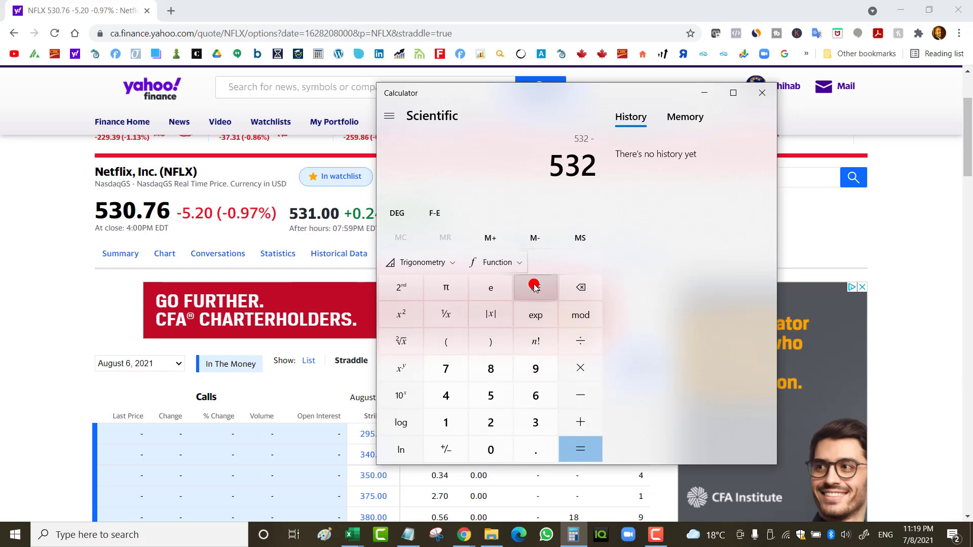
pyautogui.click(535, 287)
pyautogui.click(487, 395)
pyautogui.click(527, 421)
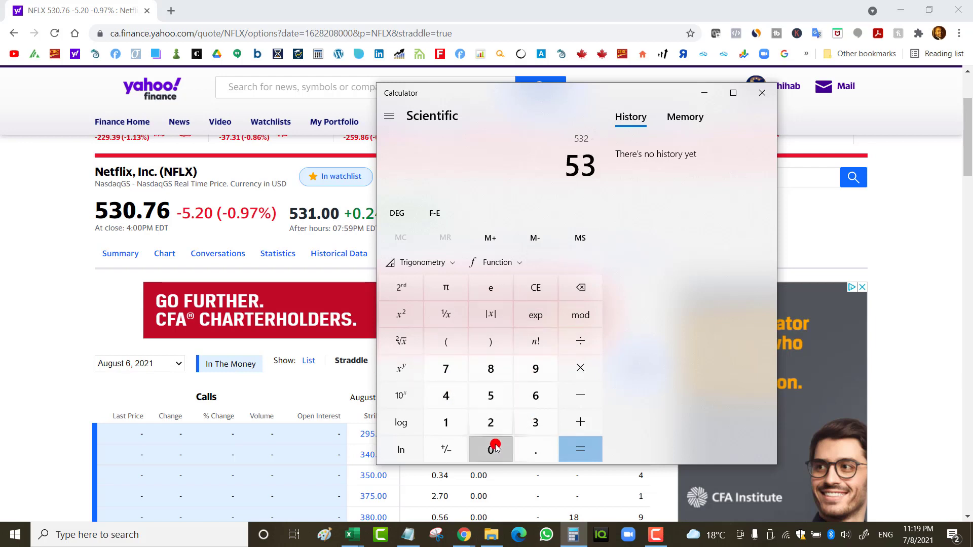
pyautogui.click(495, 446)
pyautogui.click(572, 396)
pyautogui.click(446, 395)
pyautogui.click(490, 395)
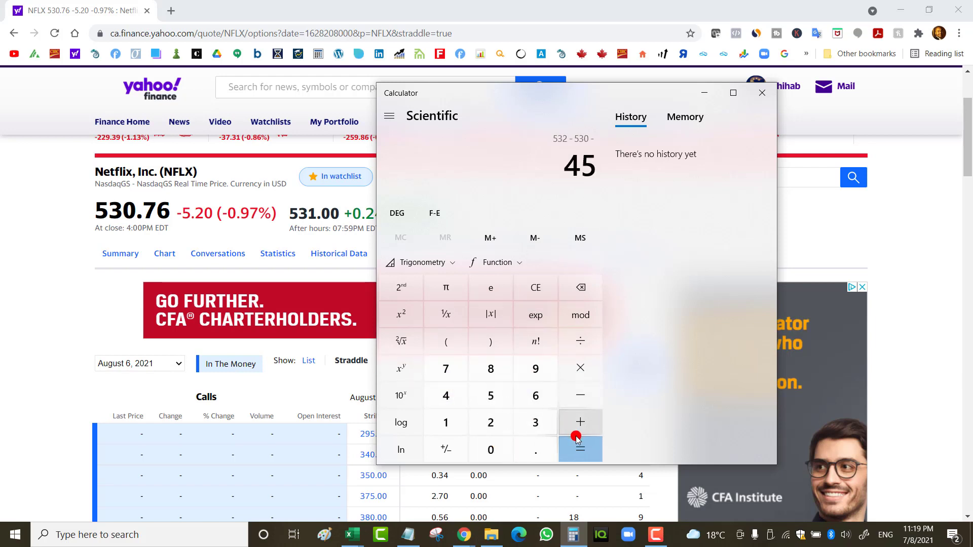
pyautogui.click(576, 439)
# Clear and calculate 530 − 45 = 485.
pyautogui.click(536, 294)
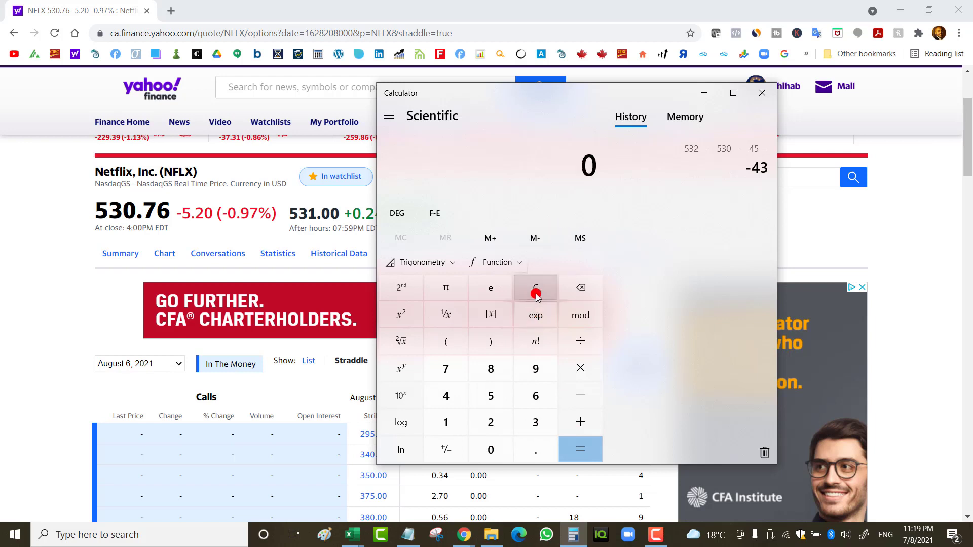
pyautogui.click(524, 416)
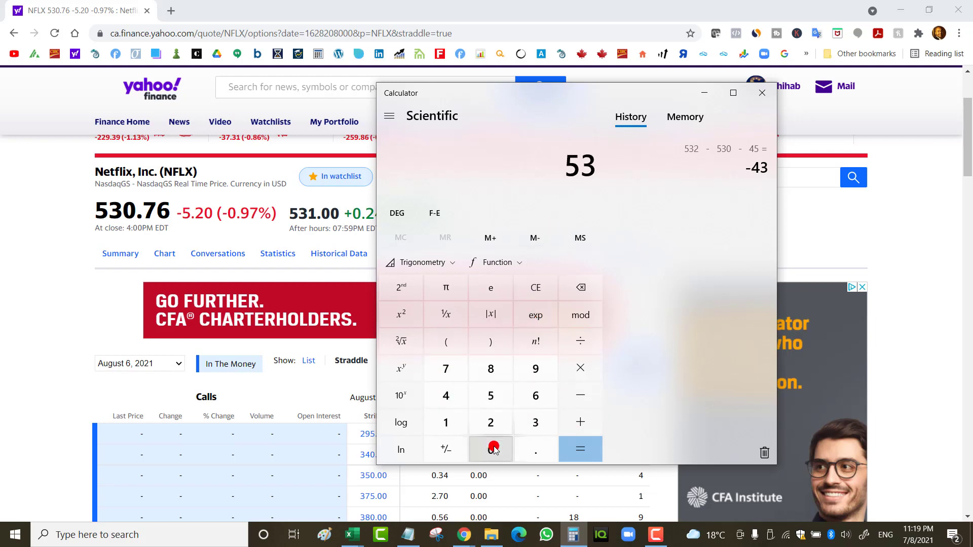
pyautogui.click(490, 450)
pyautogui.click(581, 395)
pyautogui.click(446, 395)
pyautogui.click(487, 395)
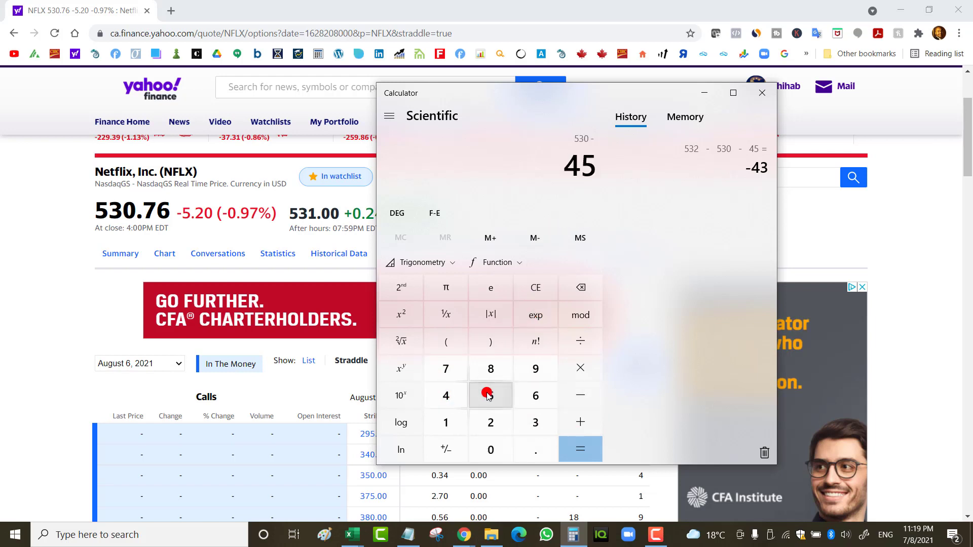
pyautogui.click(571, 448)
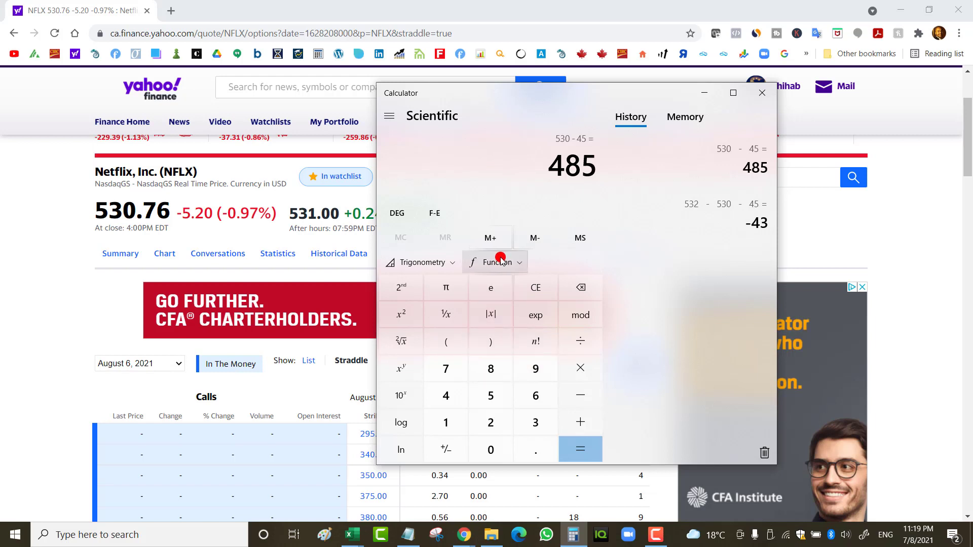
# Divide 485 by 530 to get about 0.9151.
pyautogui.click(51, 322)
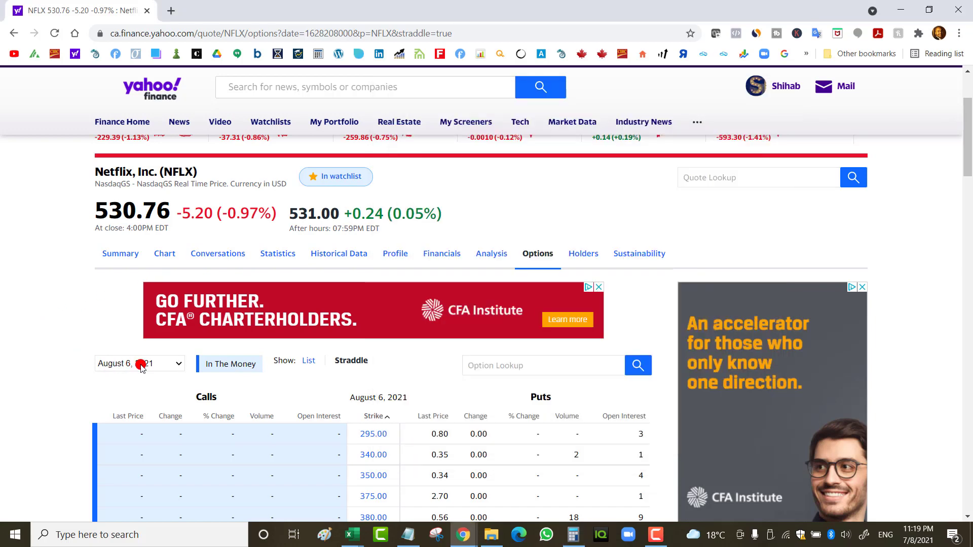
pyautogui.click(570, 539)
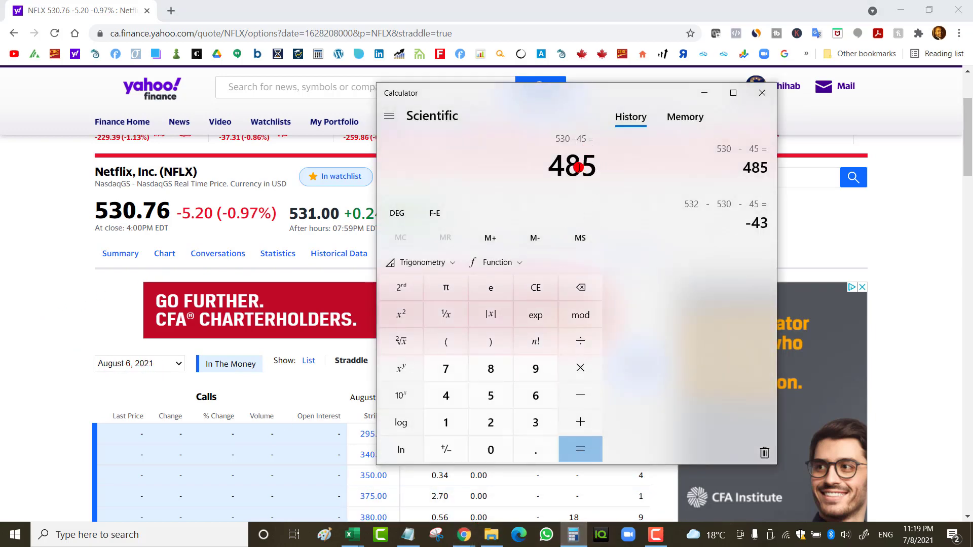
pyautogui.click(530, 287)
pyautogui.click(457, 397)
pyautogui.click(491, 369)
pyautogui.click(491, 396)
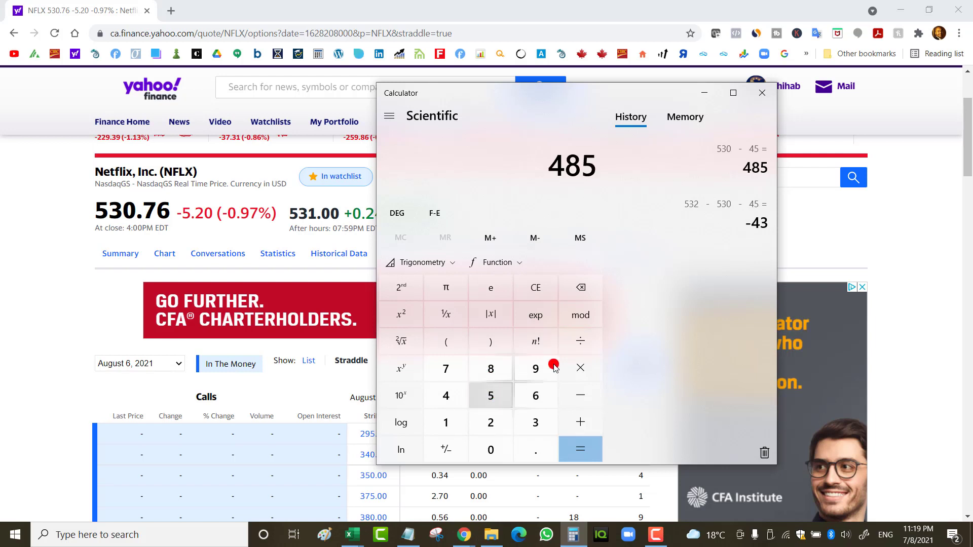
pyautogui.click(562, 345)
pyautogui.click(494, 392)
pyautogui.click(525, 424)
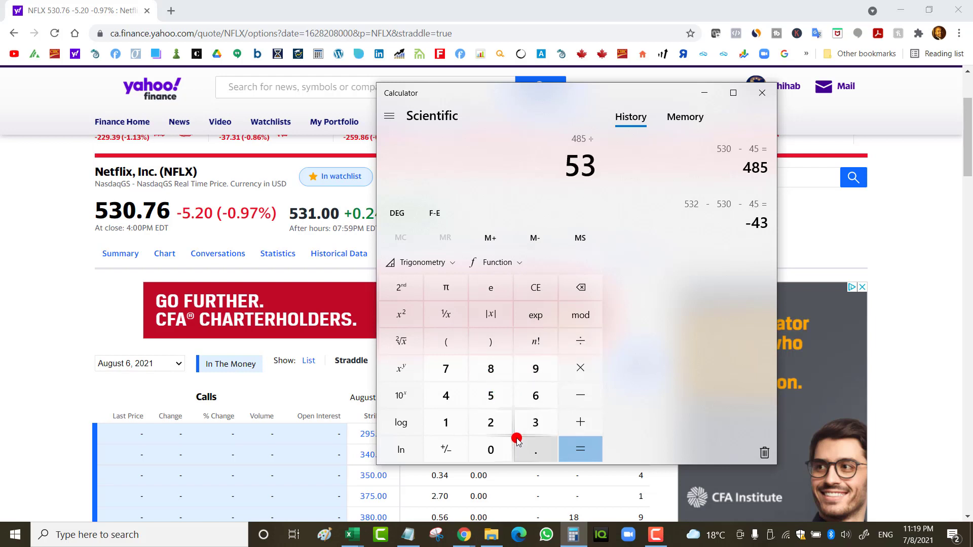
pyautogui.click(502, 447)
pyautogui.click(583, 446)
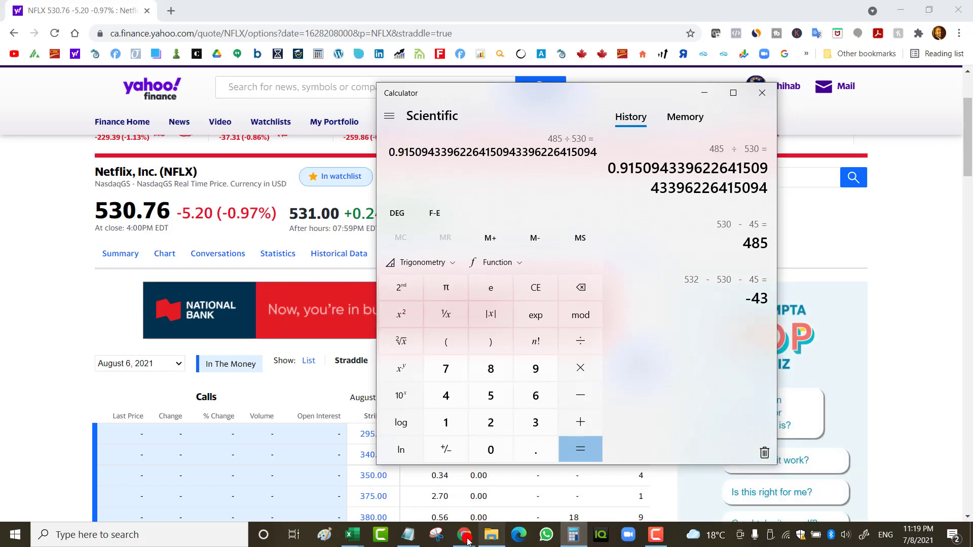
# Bring up NFLX (1) and select rows 60–61 for the −0.08 and −0.09 returns.
pyautogui.moveTo(368, 538)
pyautogui.click(402, 495)
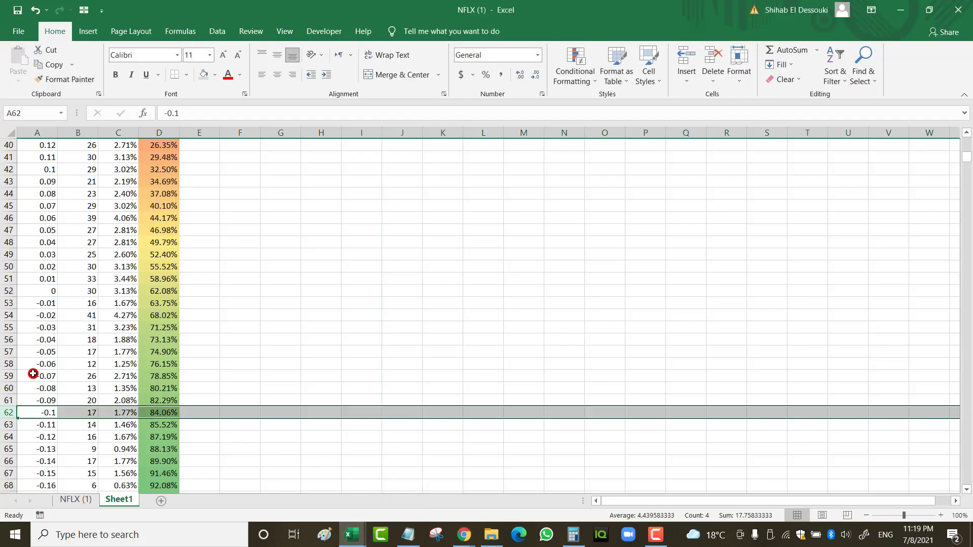
pyautogui.moveTo(6, 401); pyautogui.dragTo(3, 392)
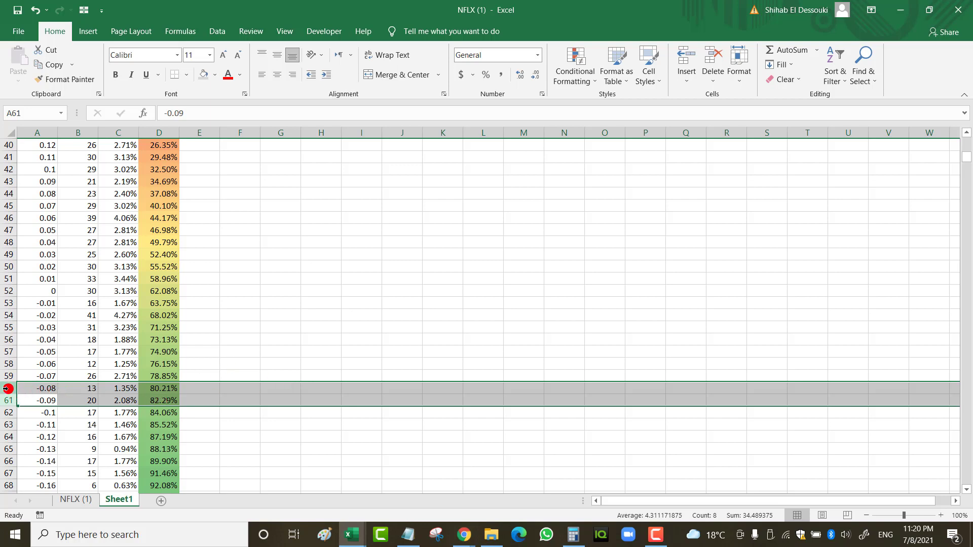
pyautogui.moveTo(7, 389); pyautogui.dragTo(9, 401)
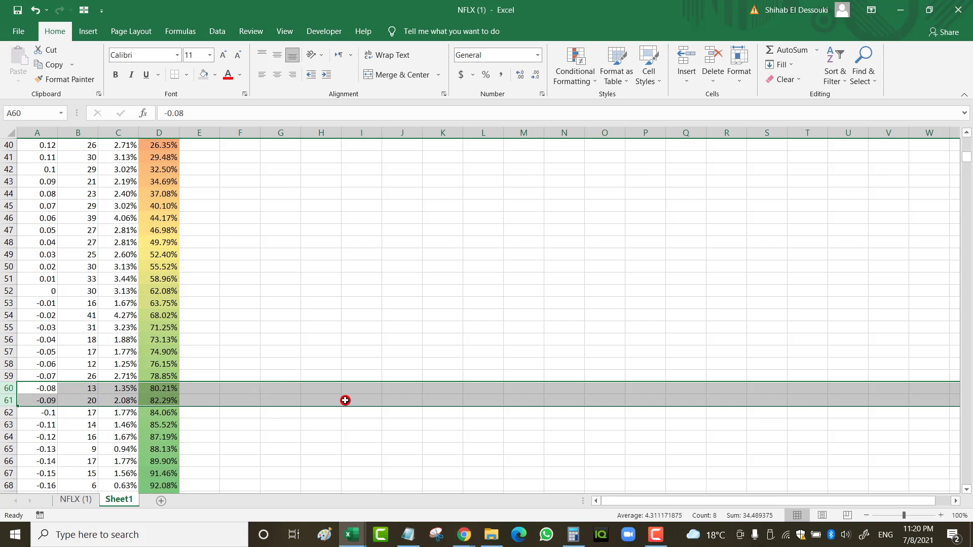
pyautogui.click(466, 535)
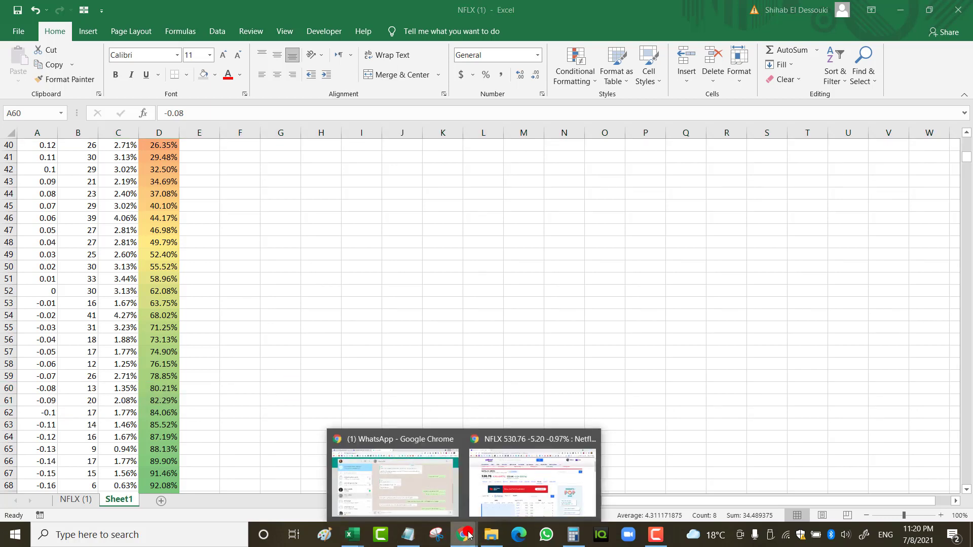
# Return to the Yahoo Finance NFLX page and scroll through the August 6, 2021 straddle strikes.
pyautogui.click(533, 482)
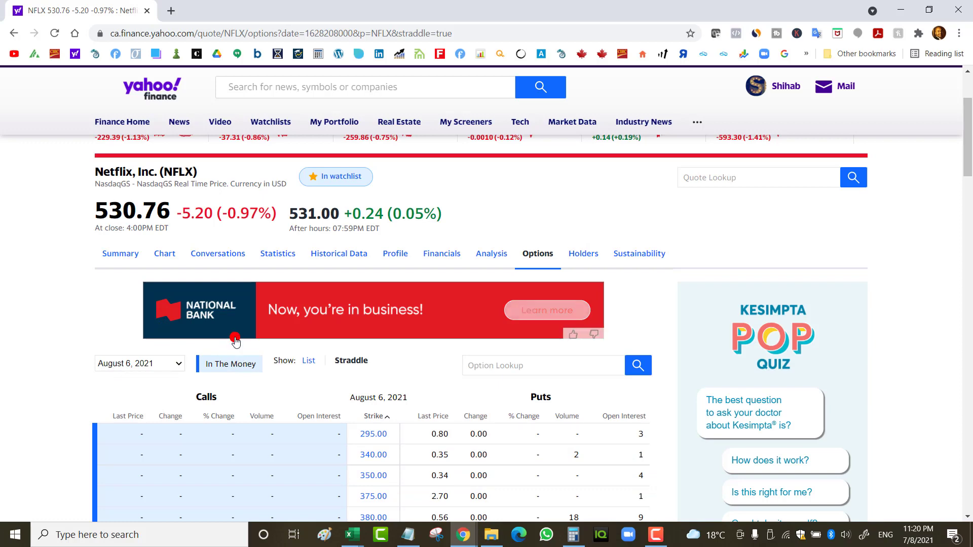
pyautogui.scroll(-9, 235, 341)
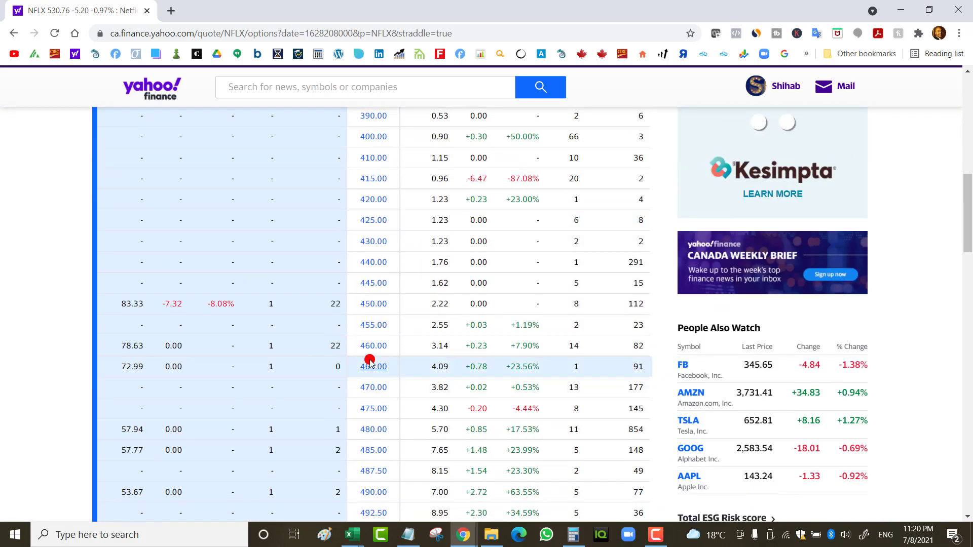
pyautogui.scroll(-4, 391, 373)
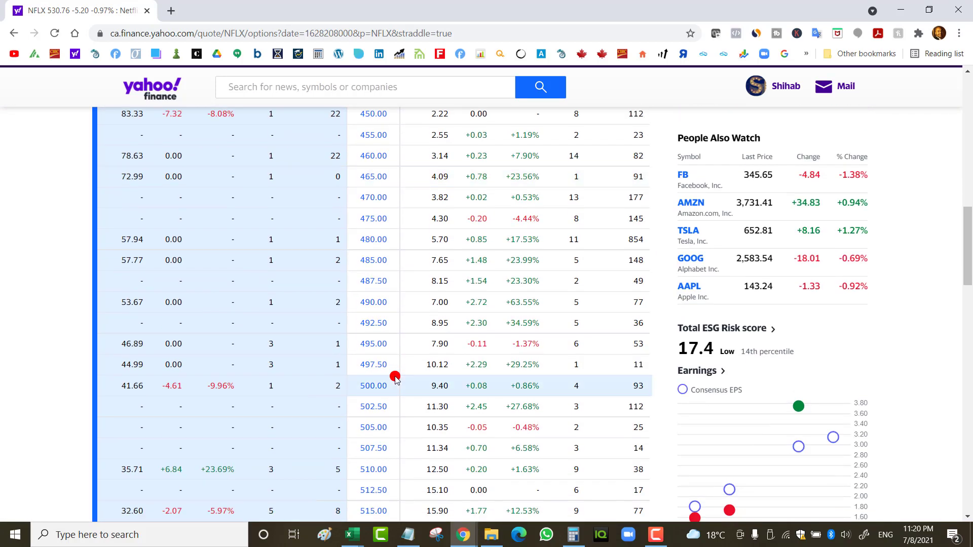
pyautogui.scroll(10, 393, 375)
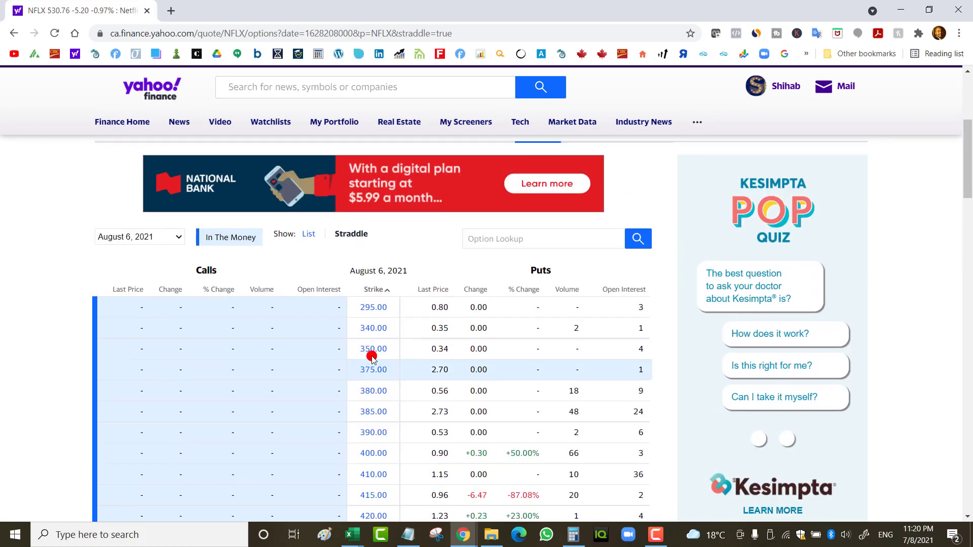
pyautogui.scroll(5, 232, 291)
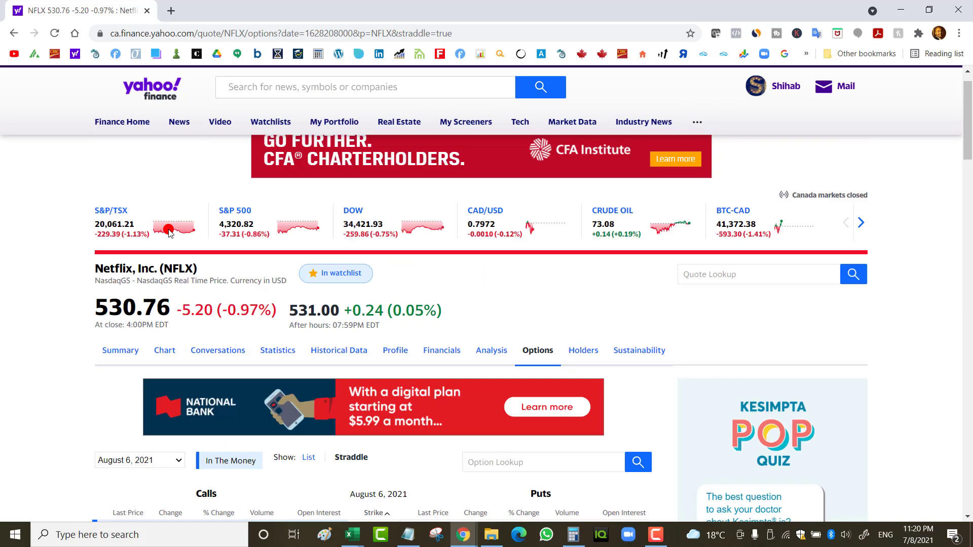
pyautogui.scroll(2, 169, 232)
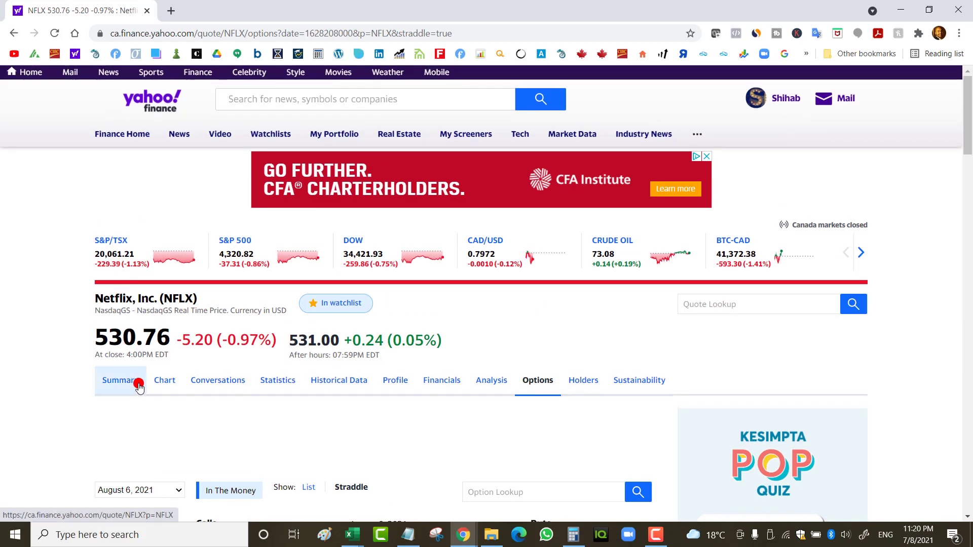
# Highlight NFLX's Jul. 20, 2021 earnings date on the Summary page.
pyautogui.click(138, 386)
pyautogui.scroll(-4, 229, 355)
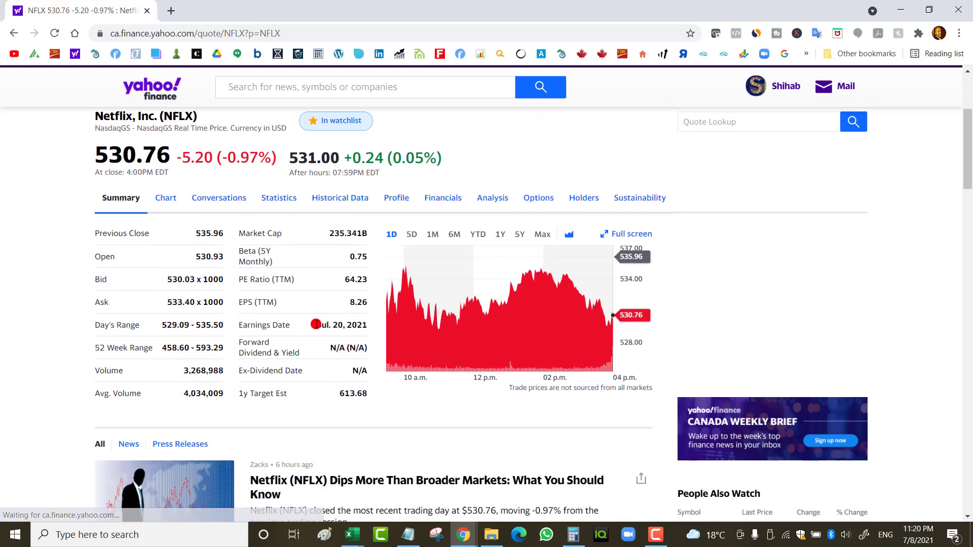
pyautogui.moveTo(316, 324); pyautogui.dragTo(346, 325)
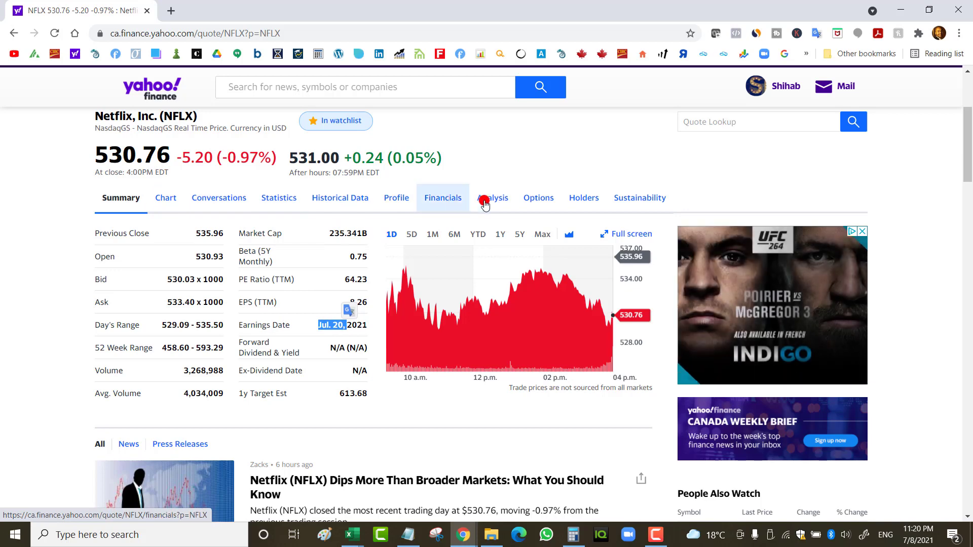
# Go back to the Options list of calls expiring July 9, 2021.
pyautogui.click(530, 199)
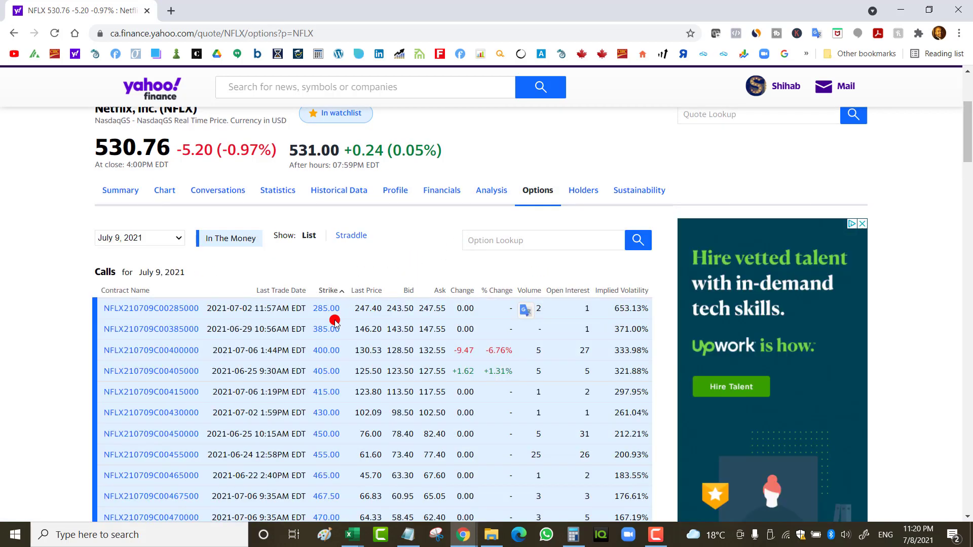
pyautogui.scroll(-1, 321, 324)
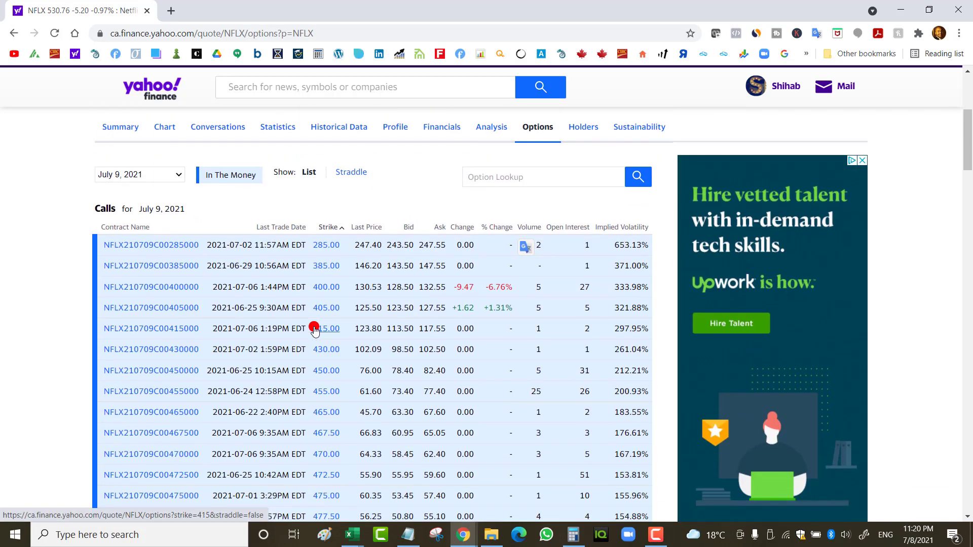
pyautogui.scroll(-1, 298, 364)
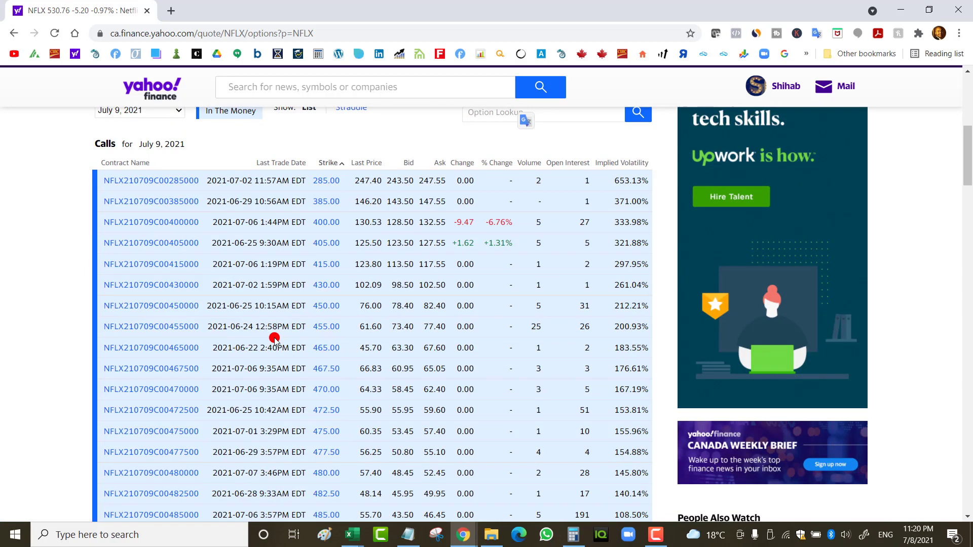
pyautogui.scroll(-4, 274, 339)
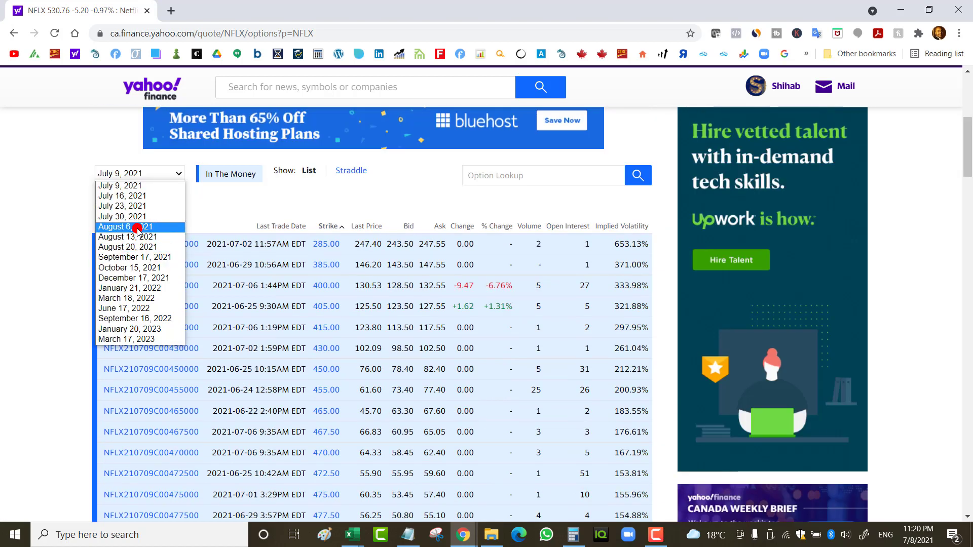
# Show NFLX options expiring August 6, 2021 and review the puts, e.g. 480 strike at 5.50/6.20.
pyautogui.click(133, 227)
pyautogui.scroll(-3, 254, 322)
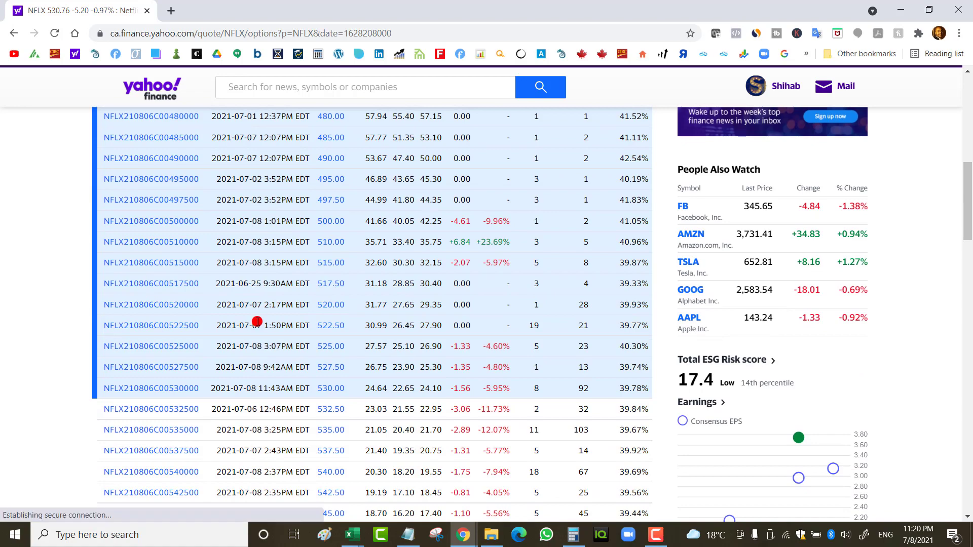
pyautogui.scroll(-3, 261, 318)
pyautogui.scroll(-20, 261, 317)
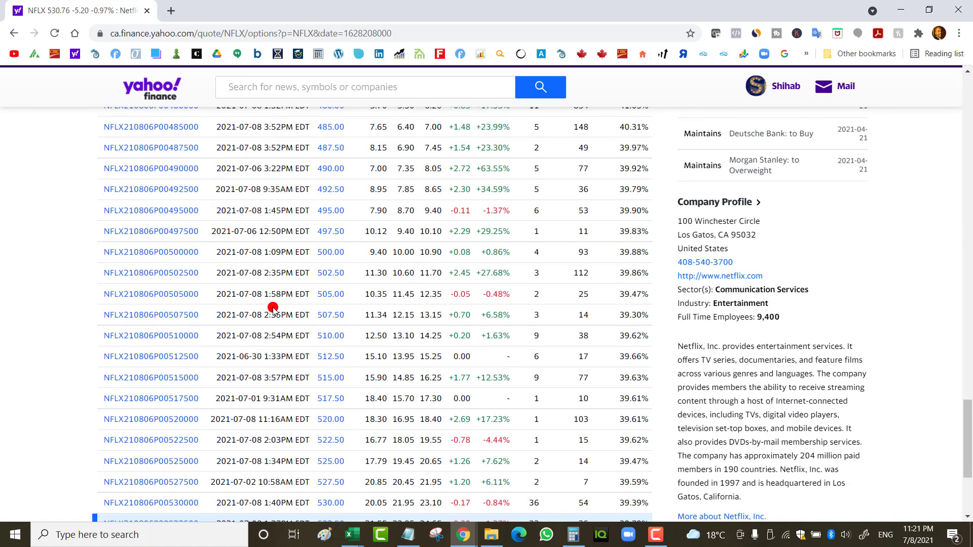
pyautogui.scroll(1, 274, 305)
pyautogui.scroll(1, 294, 307)
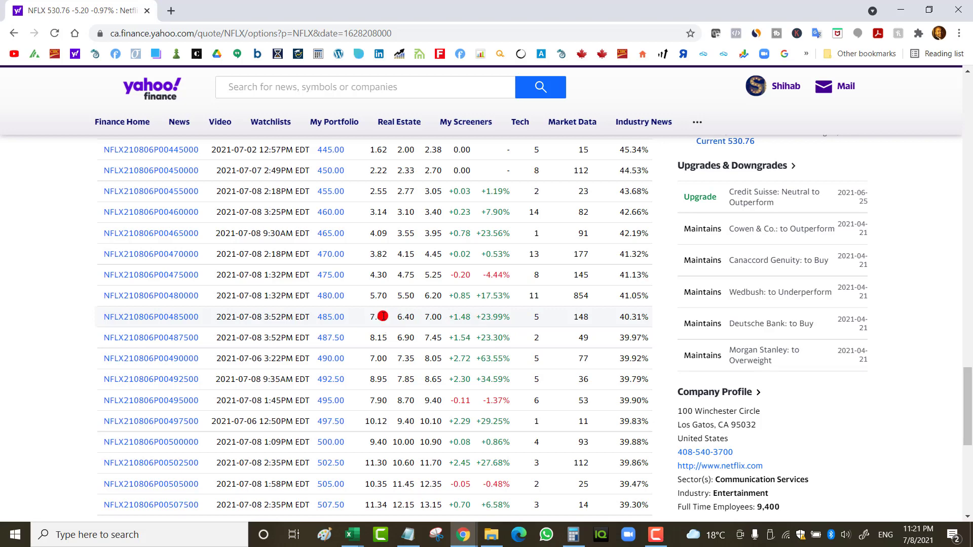
# Log in to Questrade from a new tab with the account password and look up NFLX.
pyautogui.click(170, 11)
pyautogui.click(34, 54)
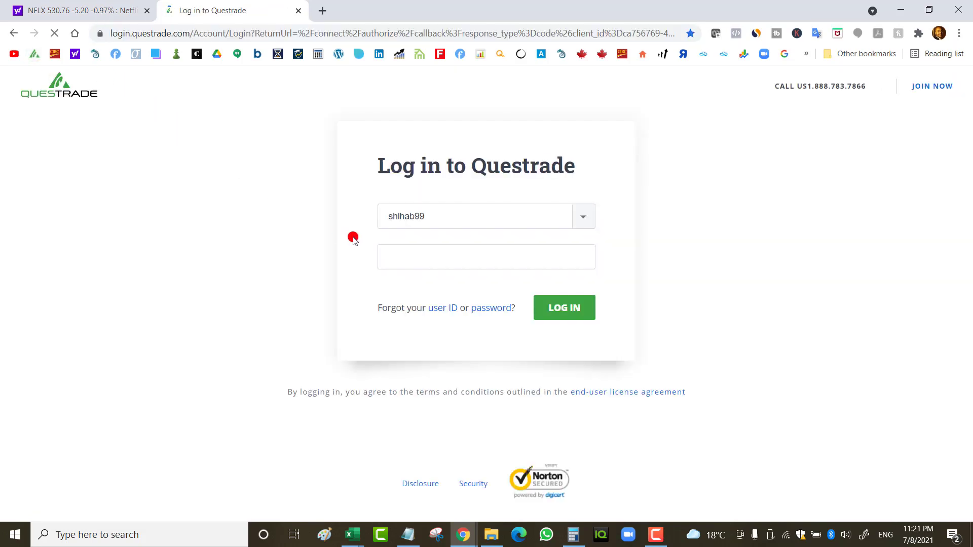
pyautogui.click(393, 266)
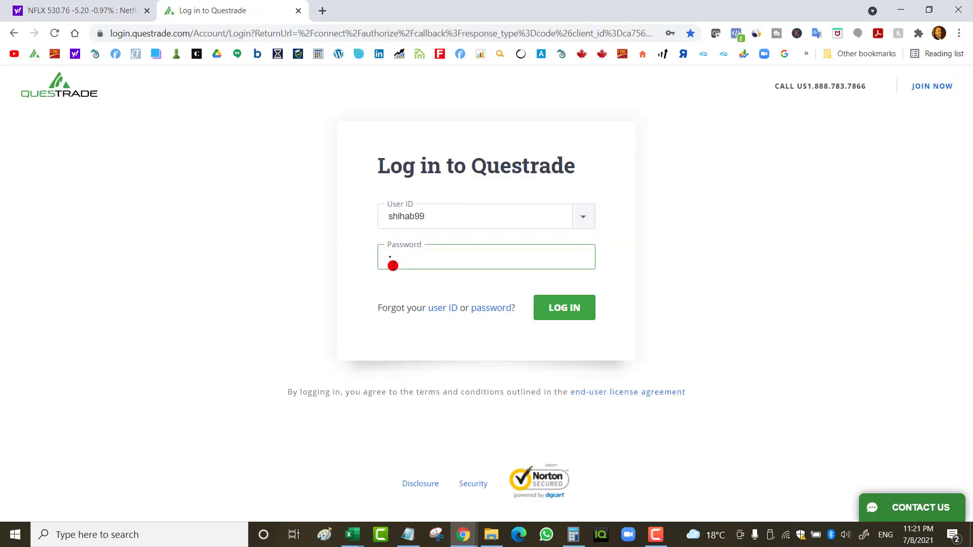
pyautogui.press('Return')
pyautogui.write('NFLX')
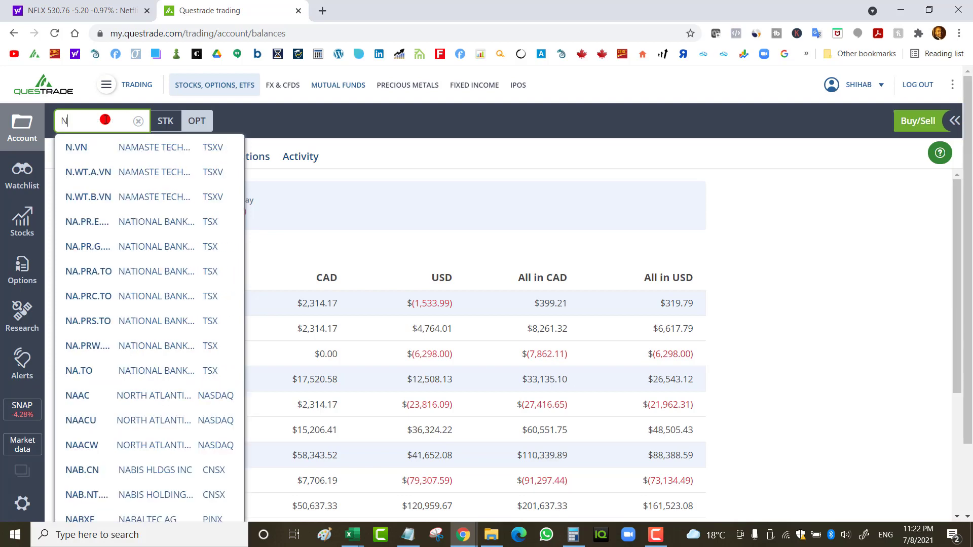
pyautogui.click(110, 146)
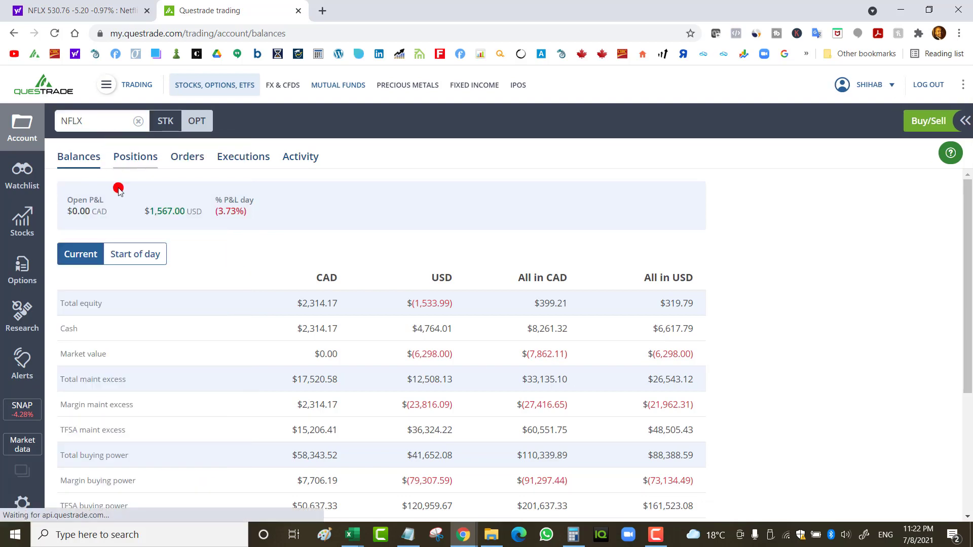
# Switch the NFLX options chain to Straddle quotes for the 06 Aug 2021 expiry.
pyautogui.click(102, 287)
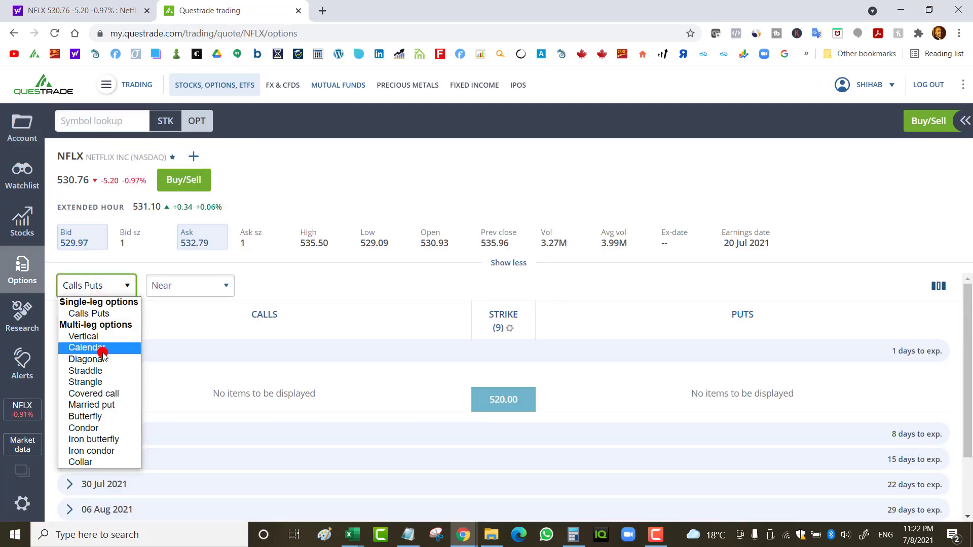
pyautogui.click(99, 371)
pyautogui.click(191, 284)
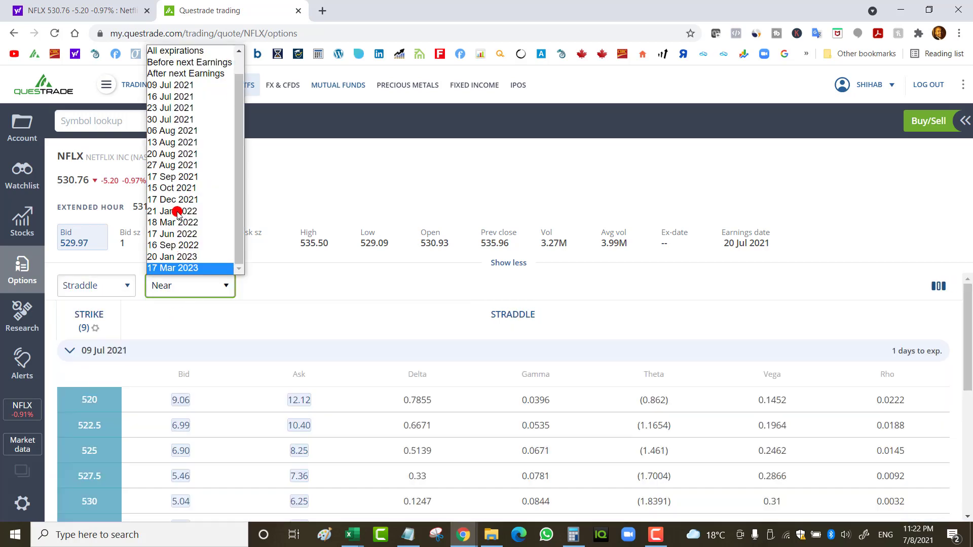
pyautogui.click(176, 131)
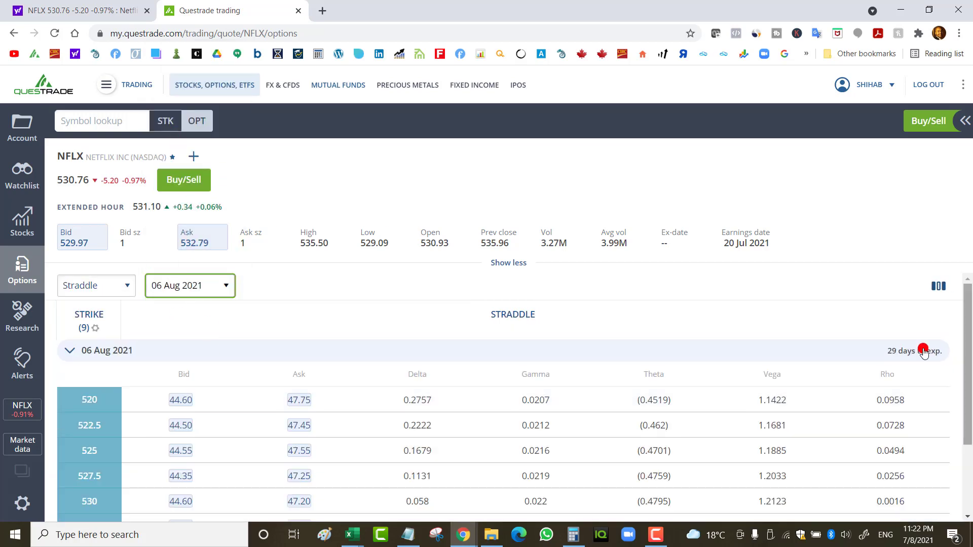
pyautogui.scroll(-1, 188, 436)
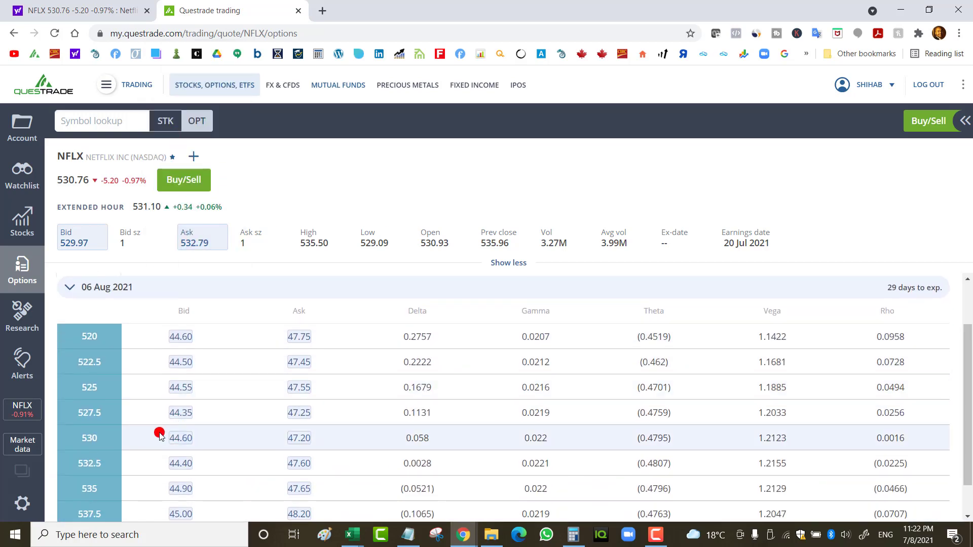
# Switch the chain to Vertical spreads and start a put trade from the 520/522.5 puts.
pyautogui.scroll(1, 196, 435)
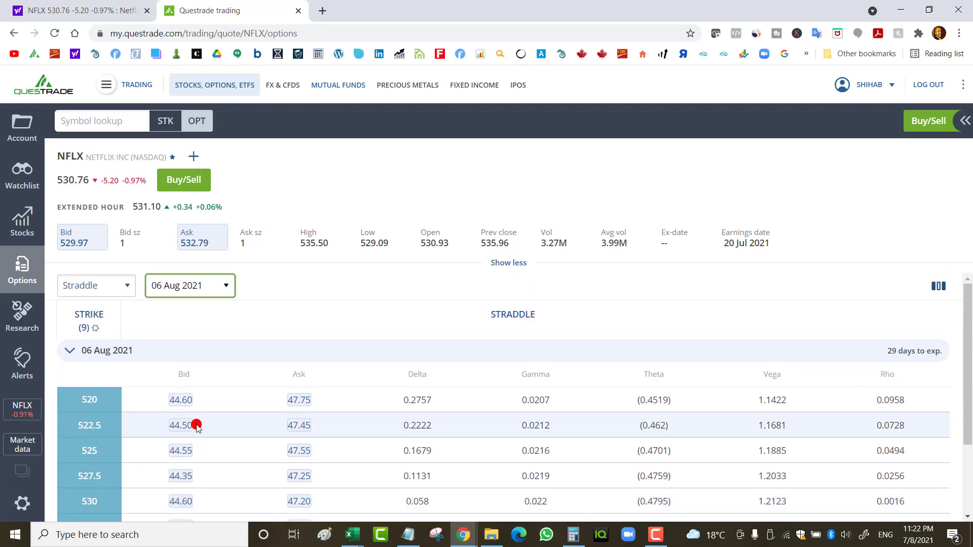
pyautogui.click(96, 285)
pyautogui.click(91, 336)
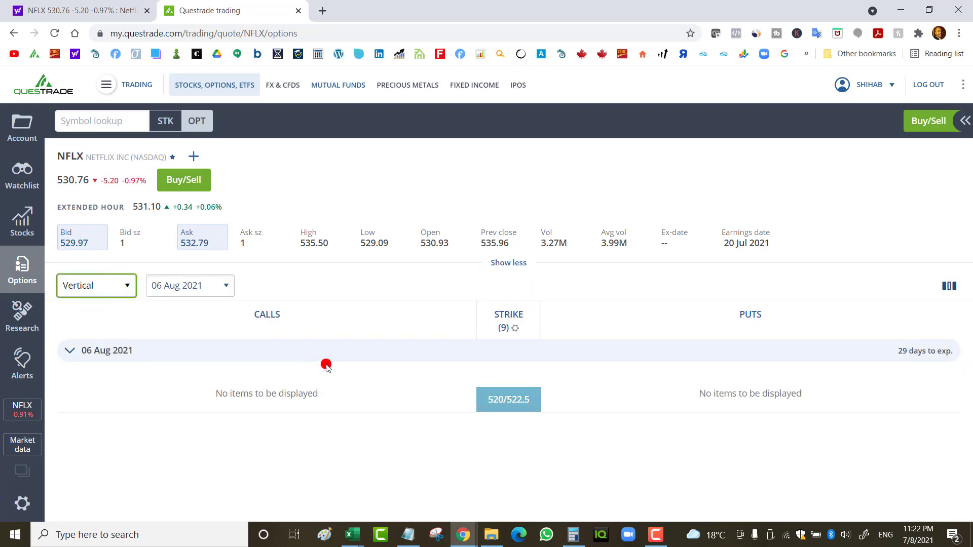
pyautogui.click(562, 400)
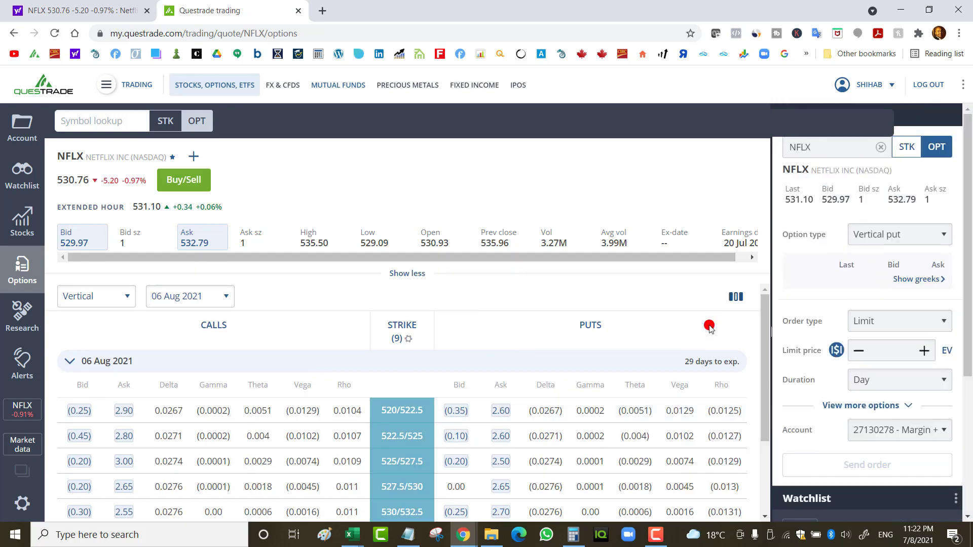
# Set the spread legs to sell the 485 put and buy the 480 put.
pyautogui.click(890, 307)
pyautogui.click(894, 385)
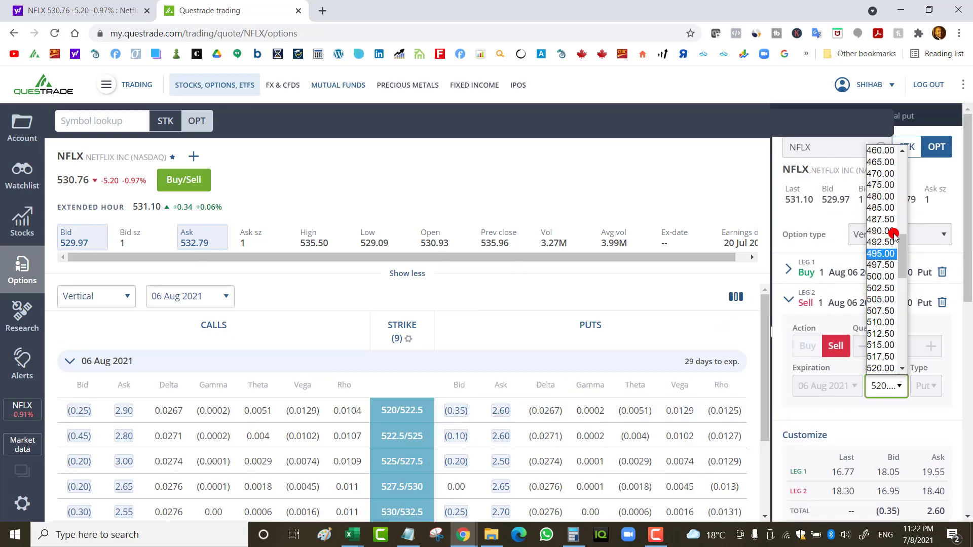
pyautogui.click(890, 216)
pyautogui.click(891, 266)
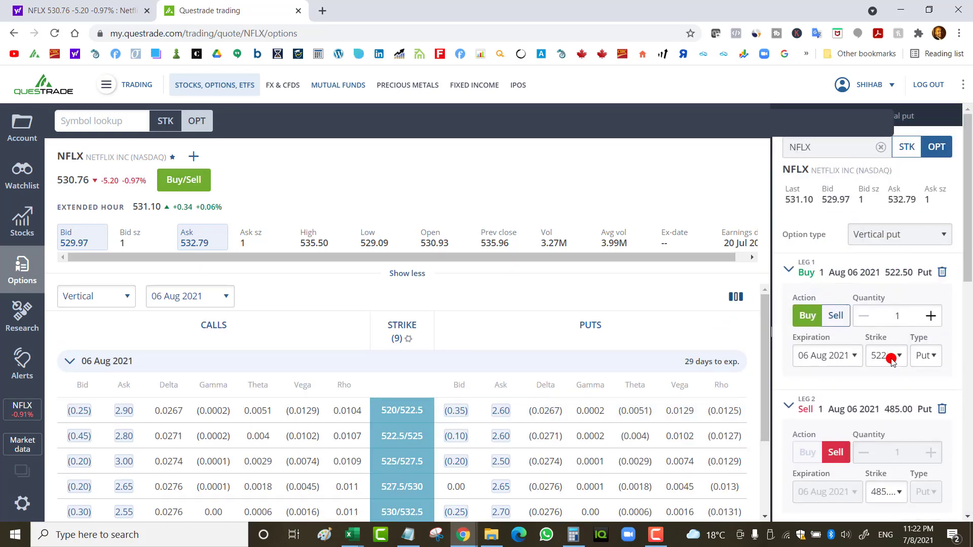
pyautogui.click(886, 355)
pyautogui.click(884, 154)
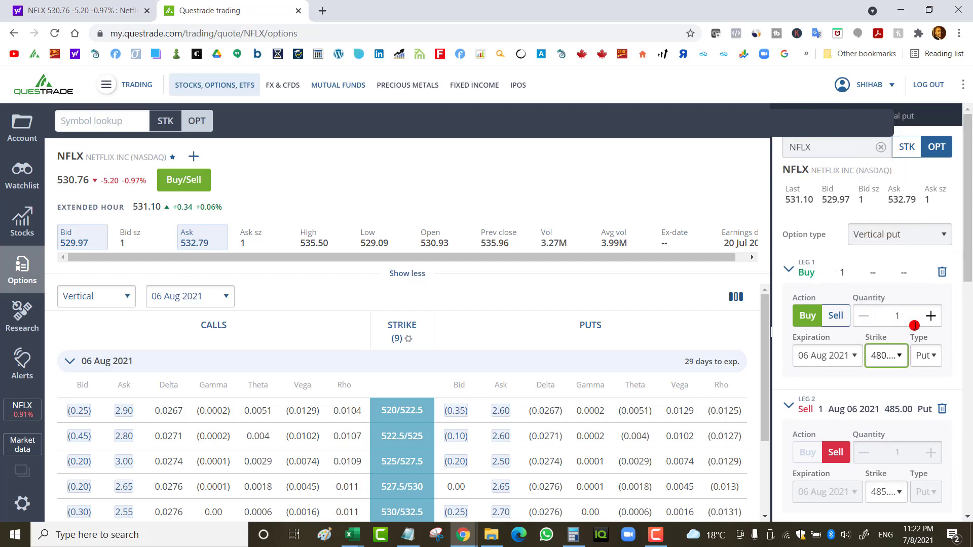
# Review both legs' greeks, then return to the spread's bid and ask prices.
pyautogui.scroll(-3, 914, 328)
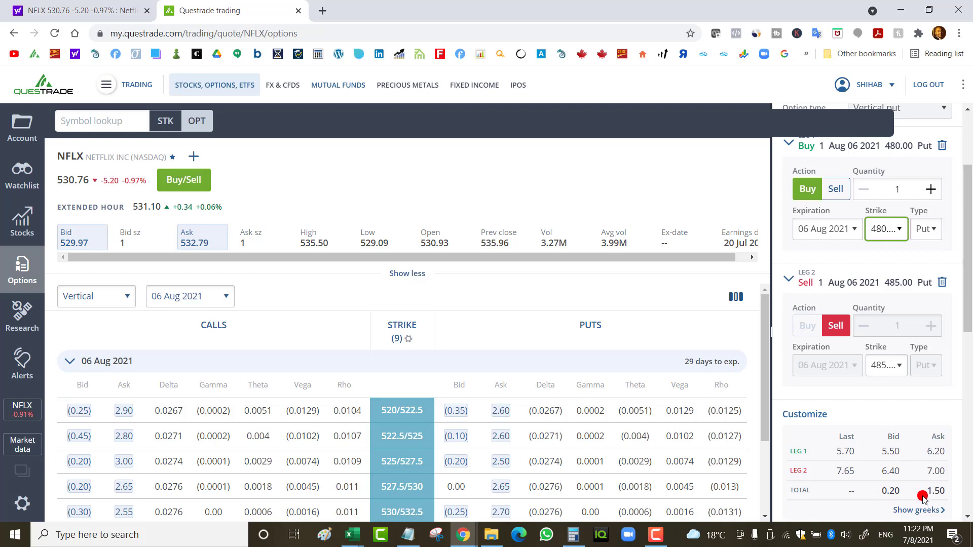
pyautogui.click(916, 509)
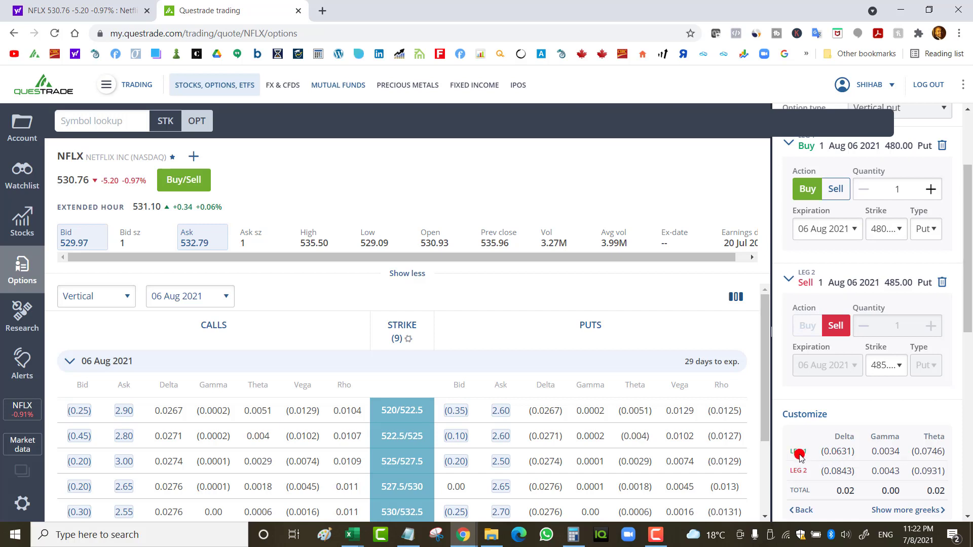
pyautogui.click(802, 511)
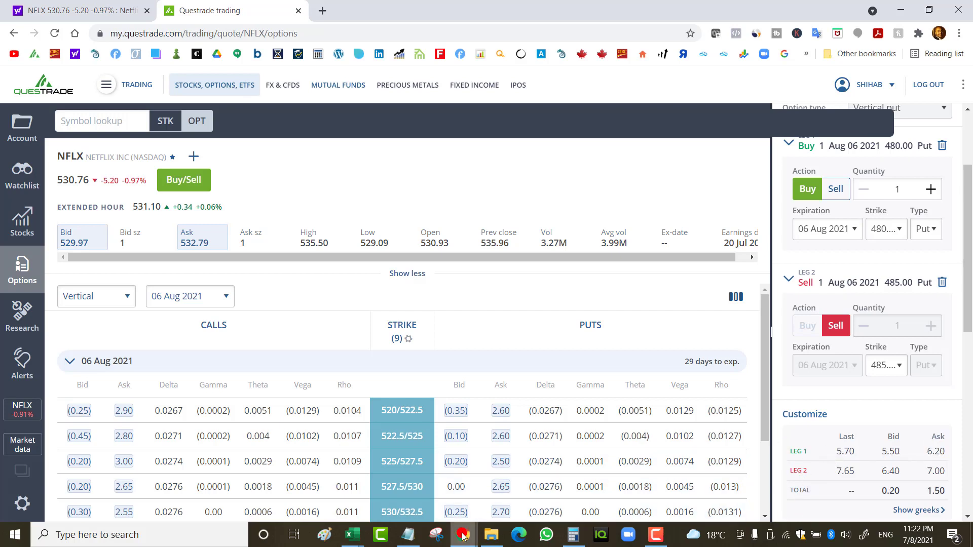
pyautogui.click(352, 535)
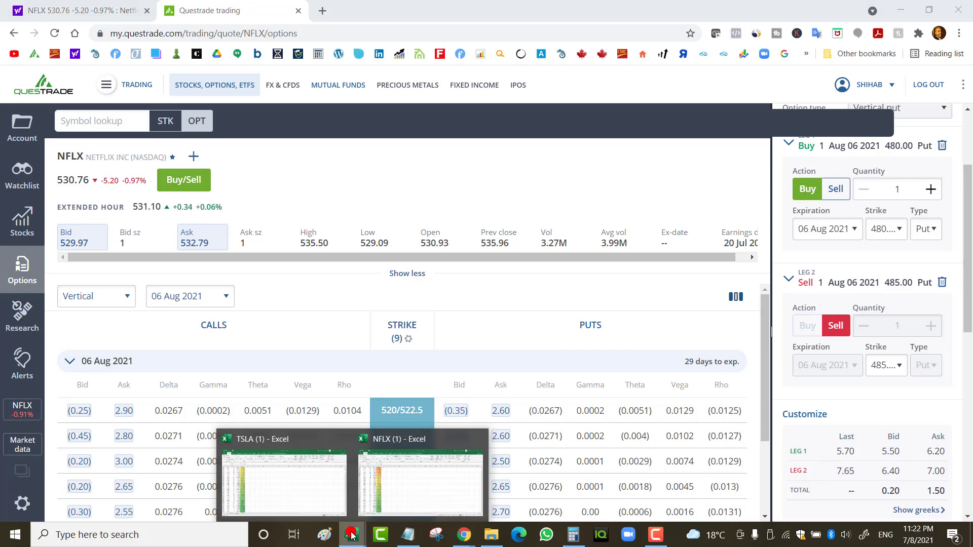
# In the NFLX (1) workbook, inspect D60's formula and the -0.04 to -0.1 return rows.
pyautogui.click(410, 482)
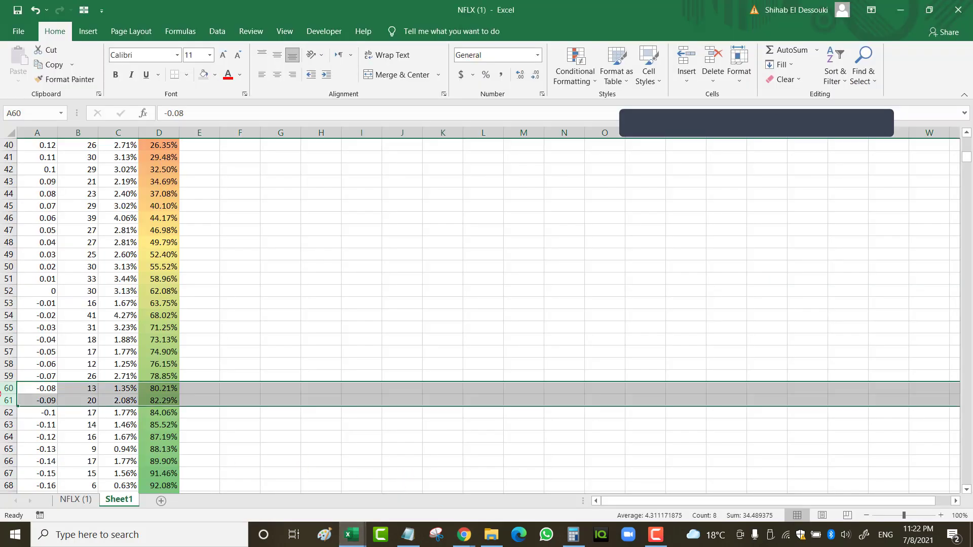
pyautogui.click(167, 393)
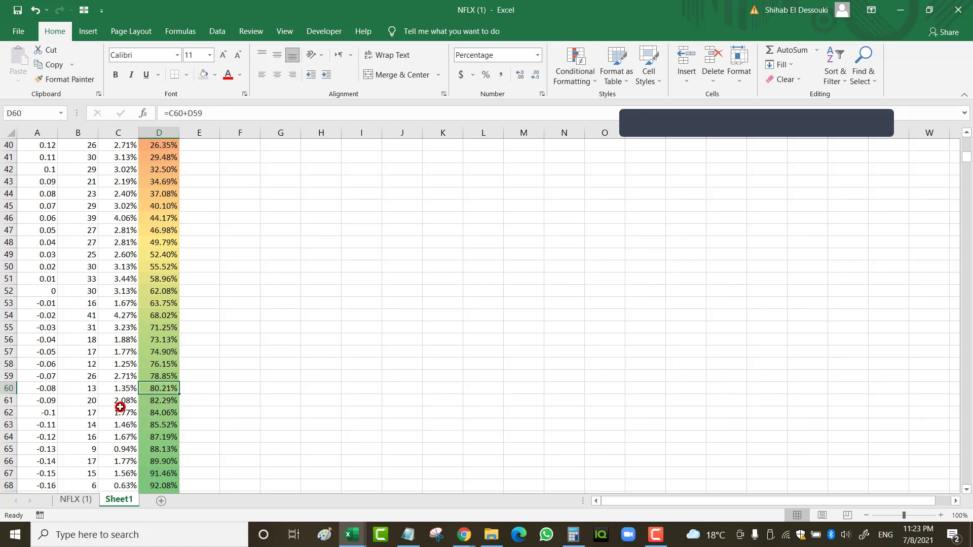
pyautogui.moveTo(10, 389); pyautogui.dragTo(8, 398)
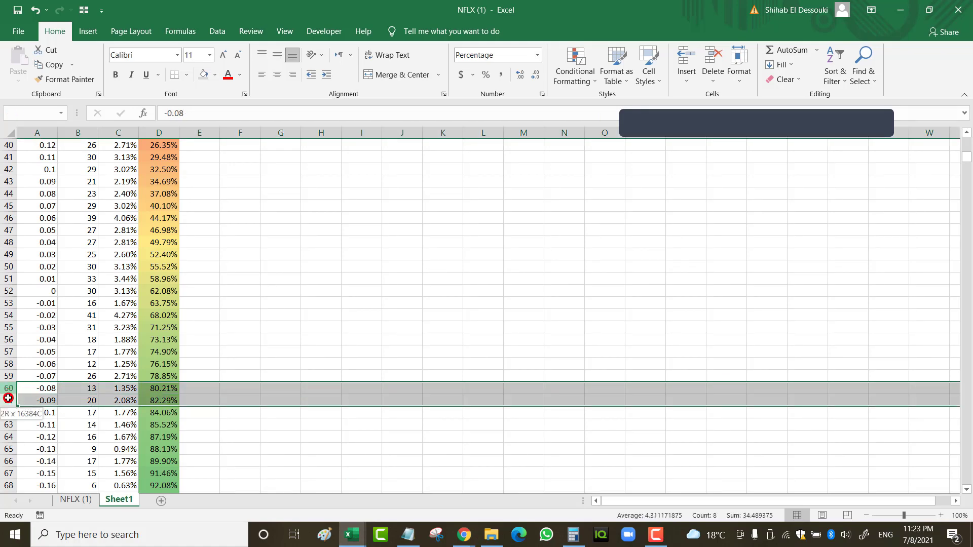
pyautogui.click(47, 343)
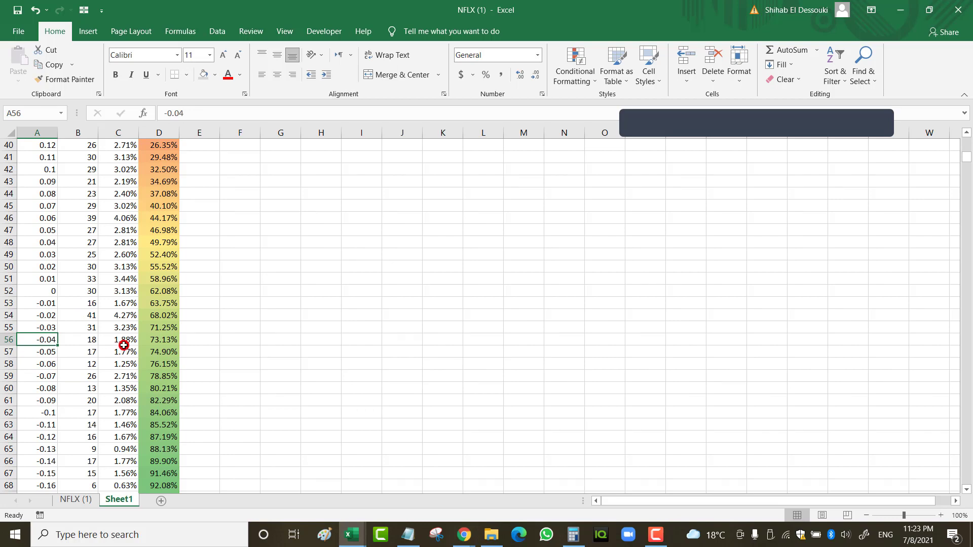
pyautogui.moveTo(123, 345); pyautogui.dragTo(22, 412)
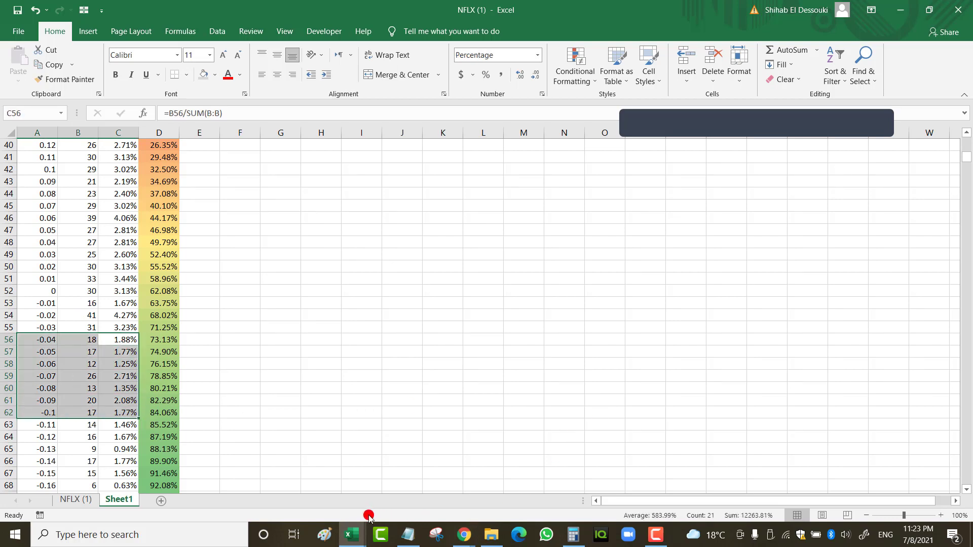
pyautogui.moveTo(351, 537)
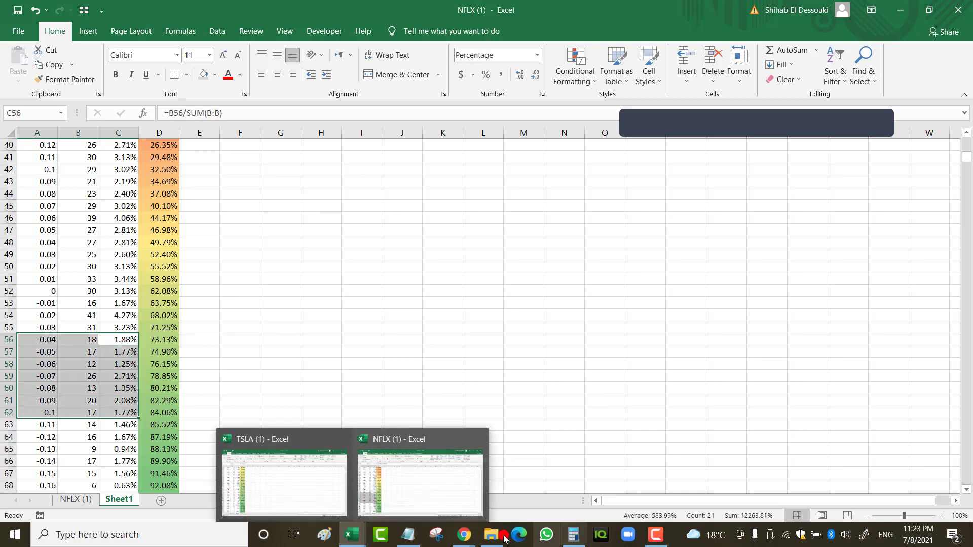
pyautogui.click(464, 535)
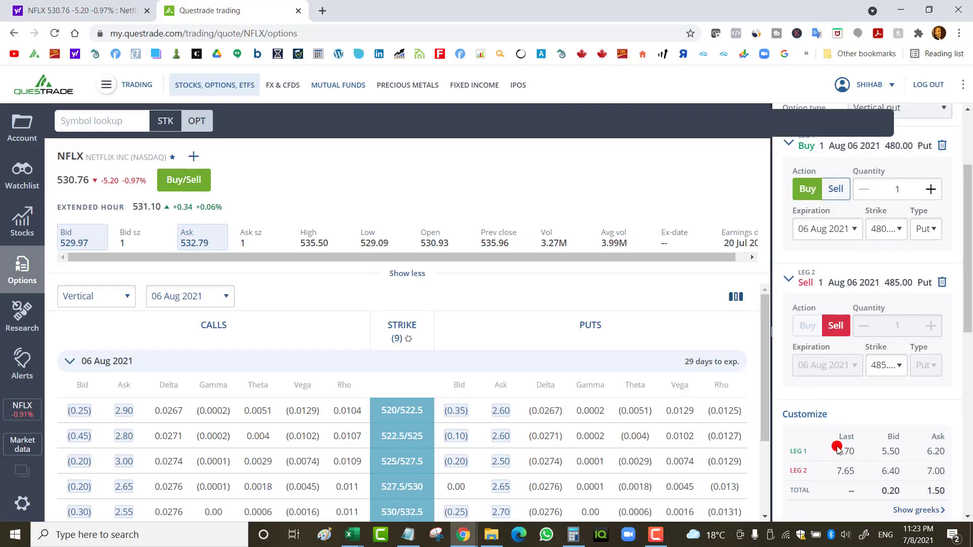
# Show the 480/485 put spread legs' greeks, then switch back to the 0.20/1.50 bid-ask view.
pyautogui.click(913, 510)
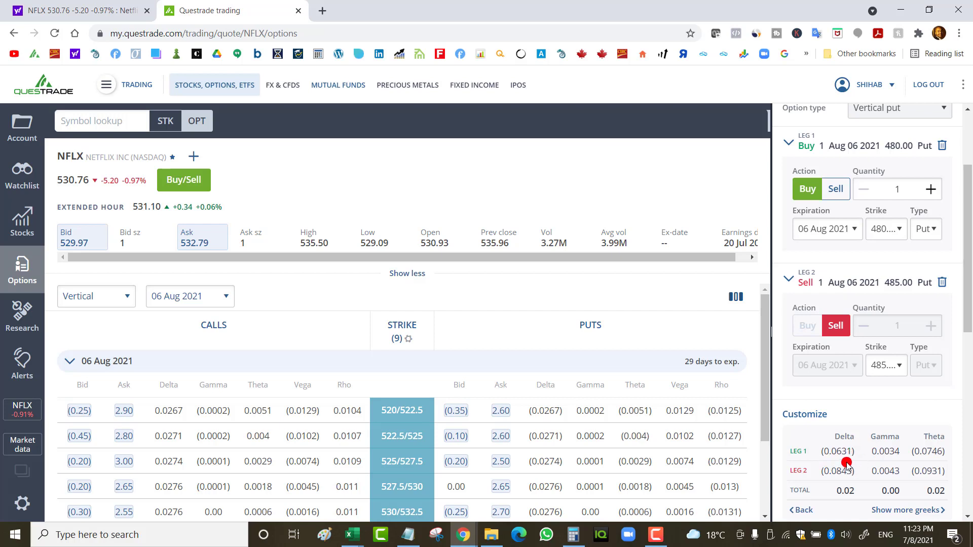
pyautogui.click(803, 510)
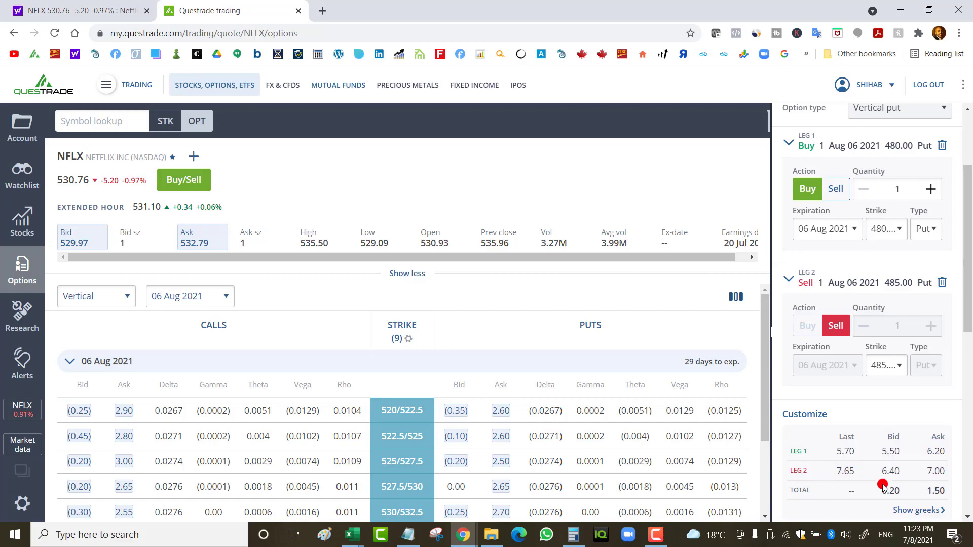
# Switch to the Yahoo Finance NFLX tab and open its Summary, then Chart view.
pyautogui.hotkey('ctrl', '1')
pyautogui.scroll(15, 354, 224)
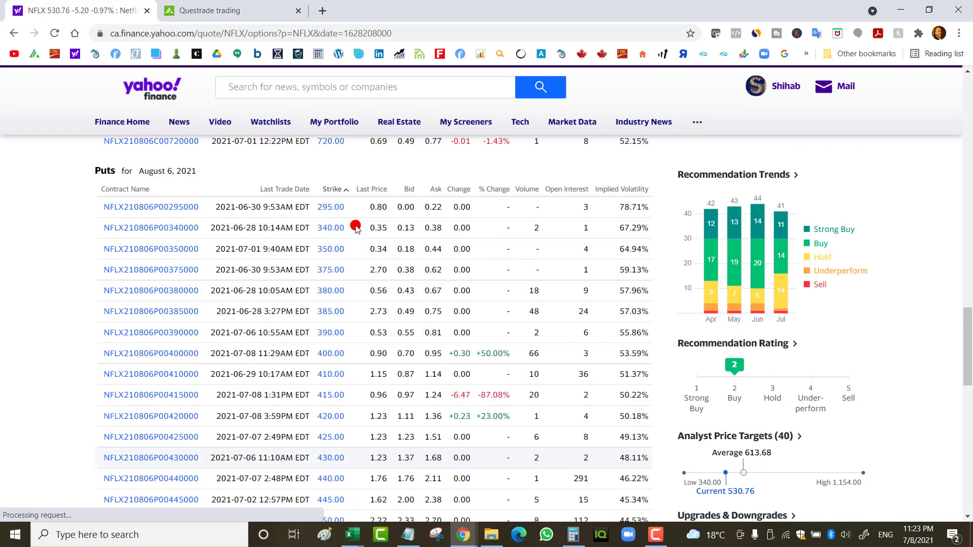
pyautogui.scroll(7, 237, 202)
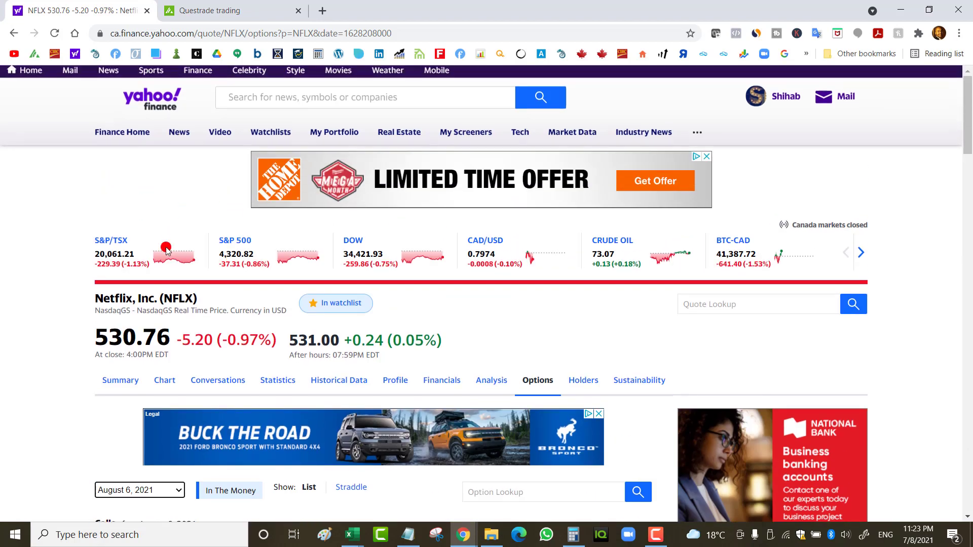
pyautogui.click(129, 383)
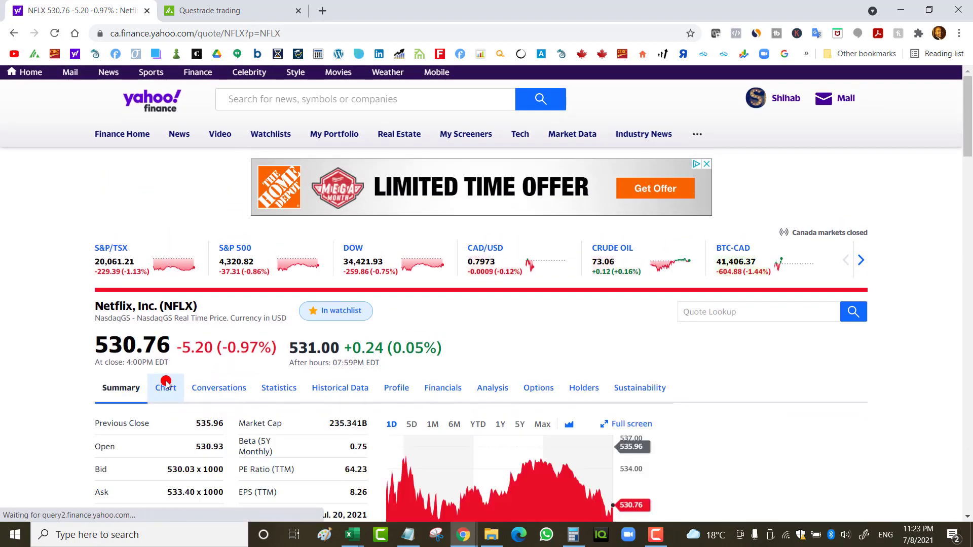
pyautogui.click(166, 381)
pyautogui.scroll(-2, 397, 372)
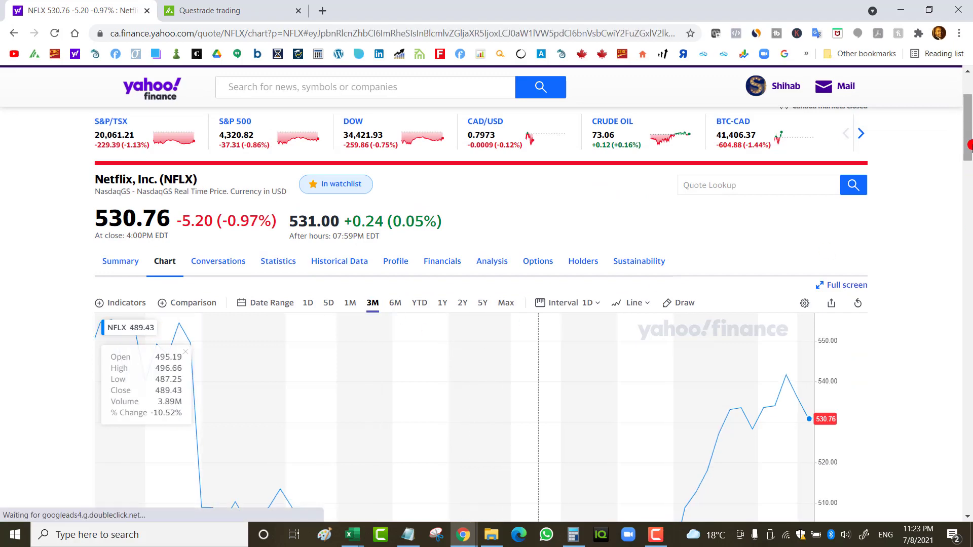
# Scroll to view the NFLX 3-month daily chart ending at 530.76.
pyautogui.moveTo(969, 134)
pyautogui.mouseDown()
pyautogui.moveTo(967, 177)
pyautogui.moveTo(969, 148)
pyautogui.mouseUp()
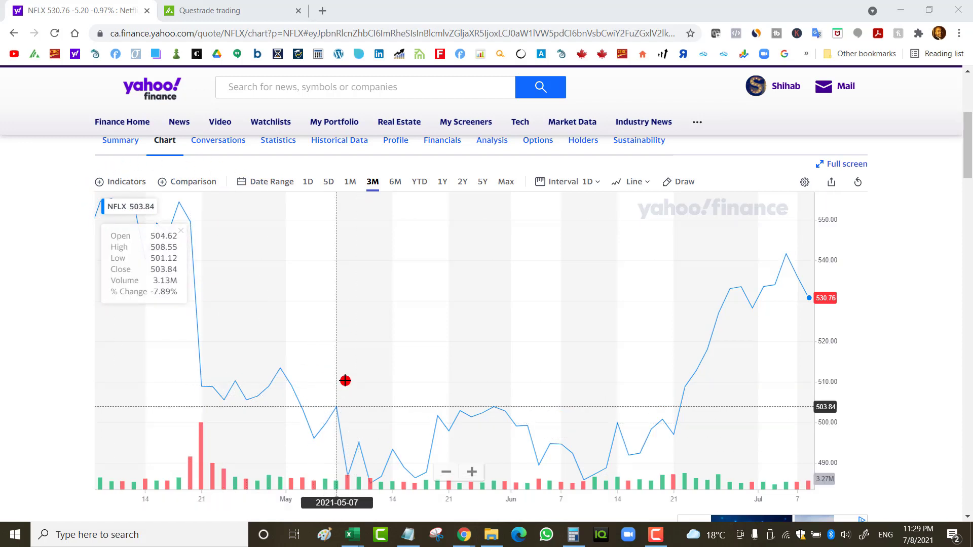
# Bring the NFLX workbook forward, select zero-return row 52 and inspect D52's cumulative formula.
pyautogui.moveTo(353, 533)
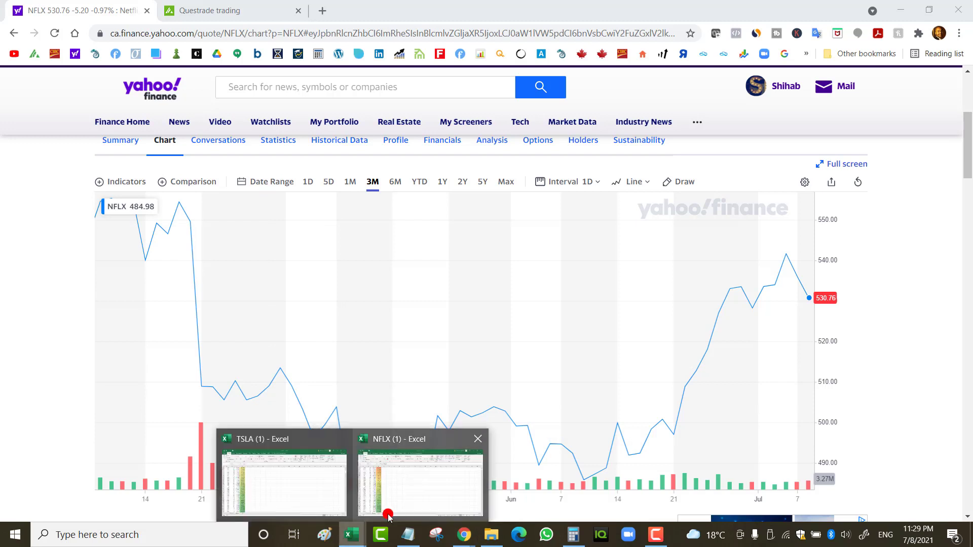
pyautogui.click(388, 516)
pyautogui.click(209, 355)
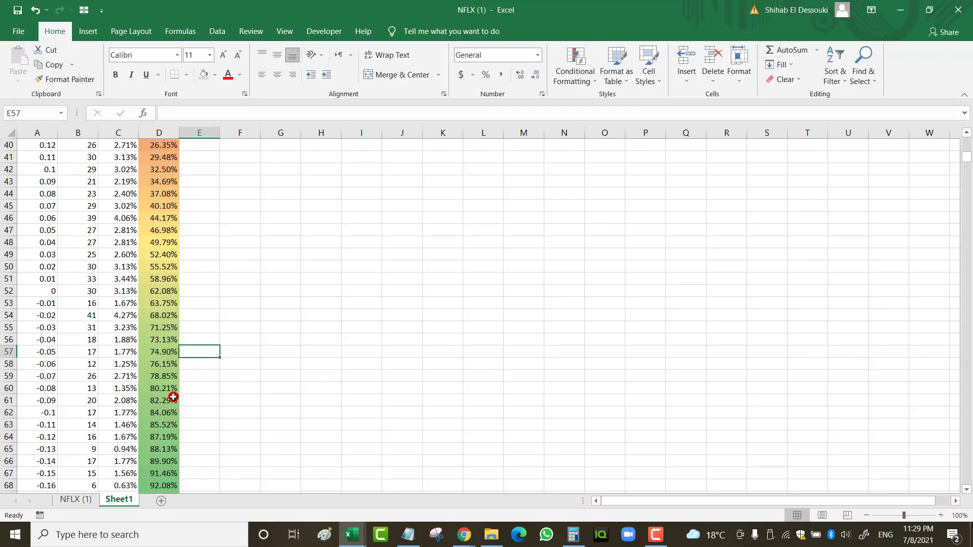
pyautogui.click(3, 291)
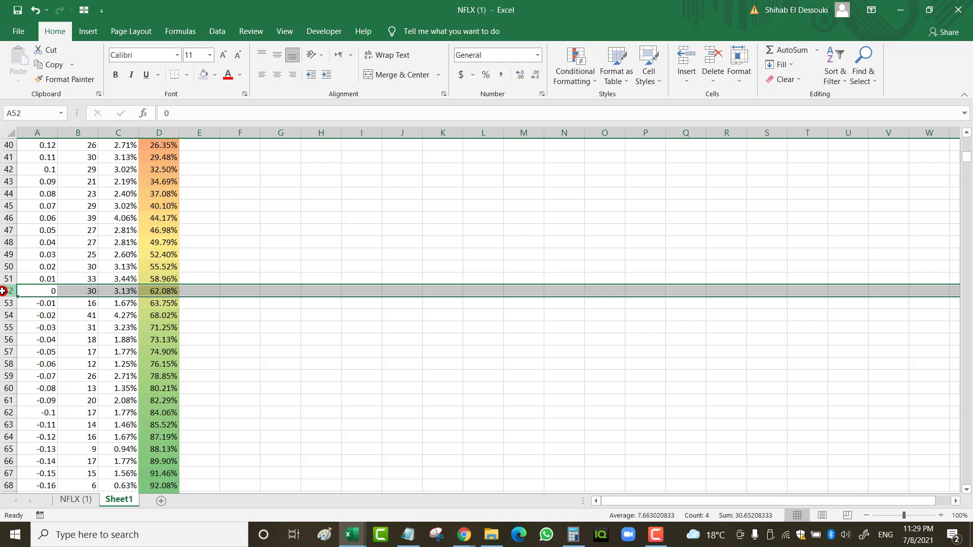
pyautogui.click(158, 291)
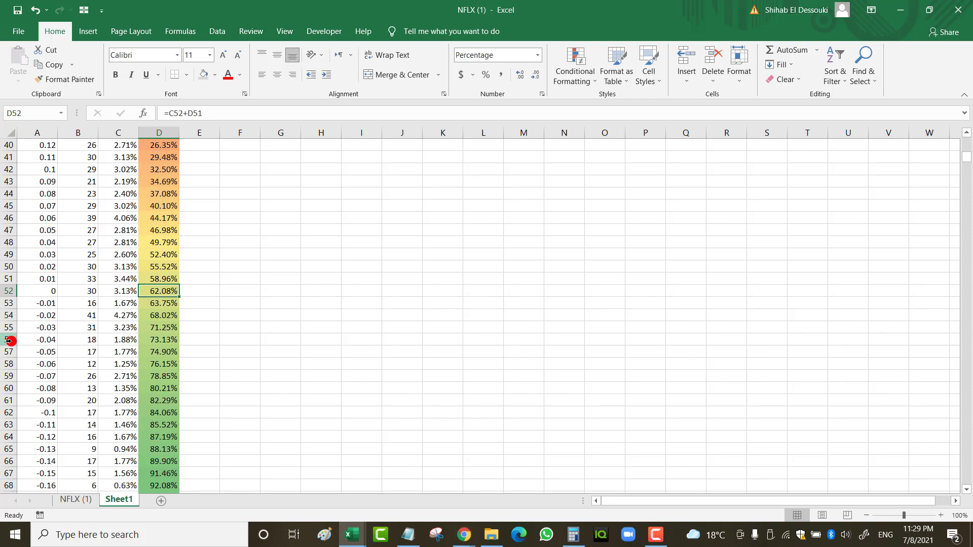
# Check returns -0.07 and -0.09, select rows 60–61 and inspect the -0.08 bin's cumulative percentage.
pyautogui.click(48, 374)
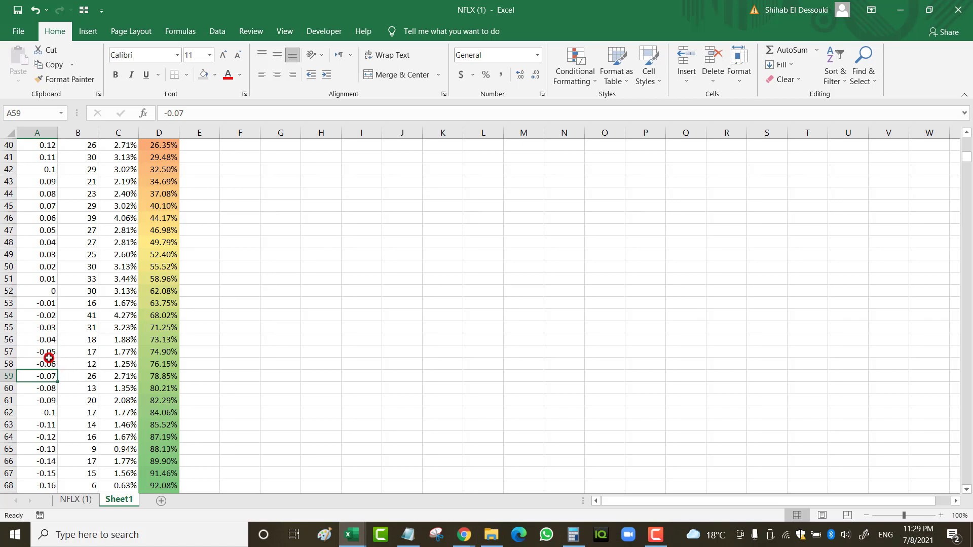
pyautogui.click(49, 402)
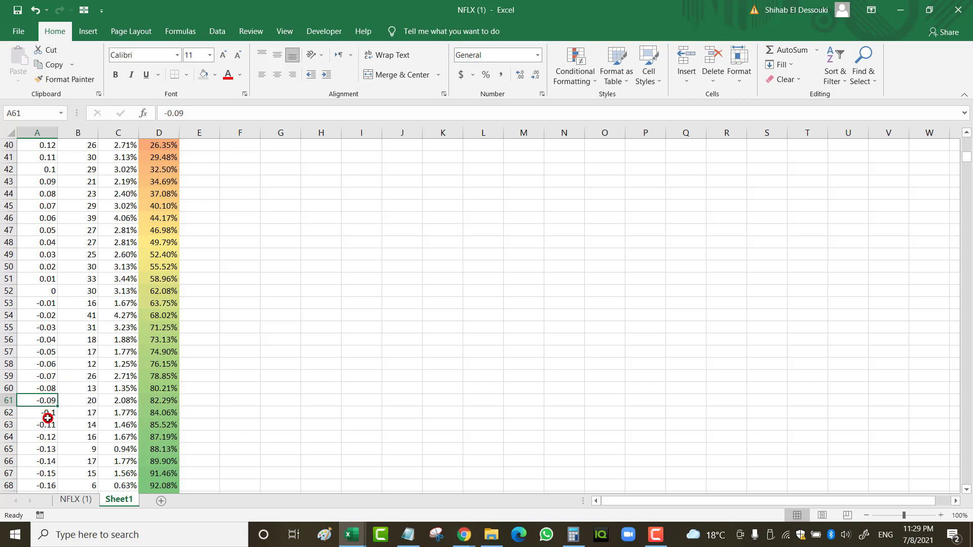
pyautogui.click(8, 393)
pyautogui.moveTo(8, 396); pyautogui.dragTo(131, 397)
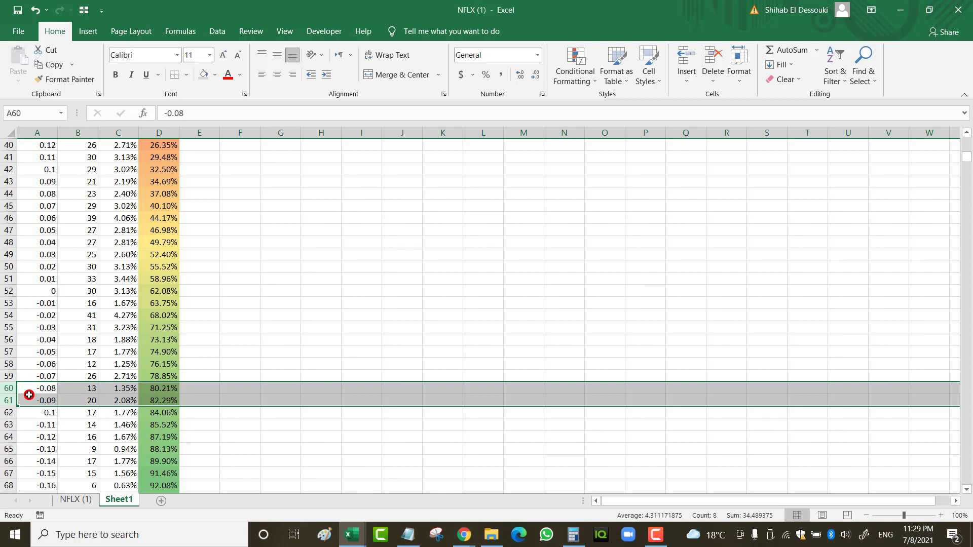
pyautogui.click(154, 390)
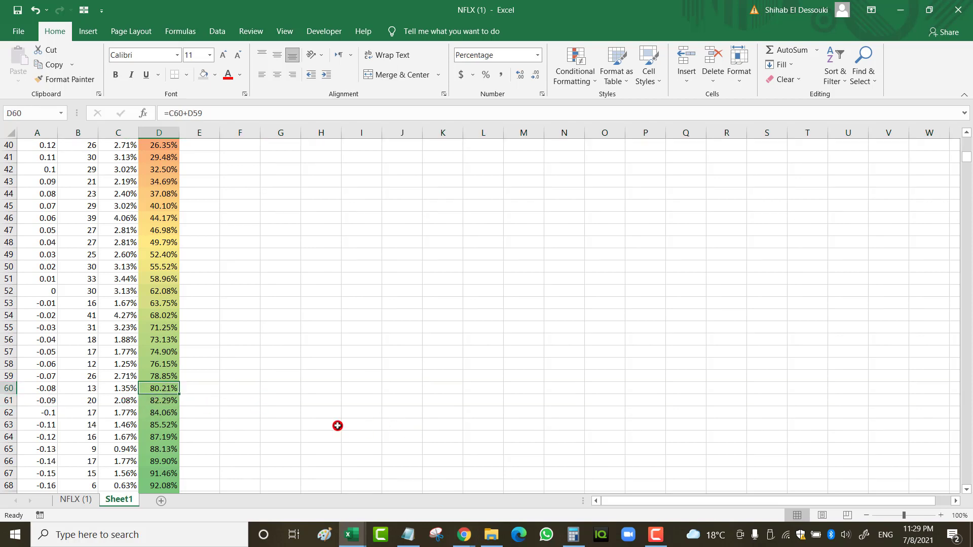
pyautogui.moveTo(463, 533)
pyautogui.click(537, 458)
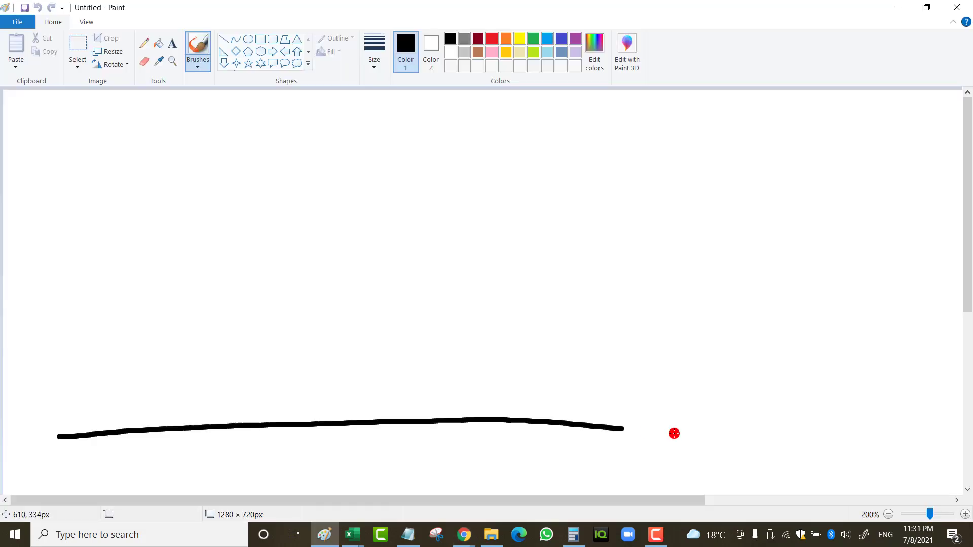
# Extend the number line into an arrow and add a strike tick labelled -520P.
pyautogui.moveTo(674, 433)
pyautogui.mouseDown()
pyautogui.moveTo(919, 441)
pyautogui.moveTo(900, 459)
pyautogui.mouseUp()
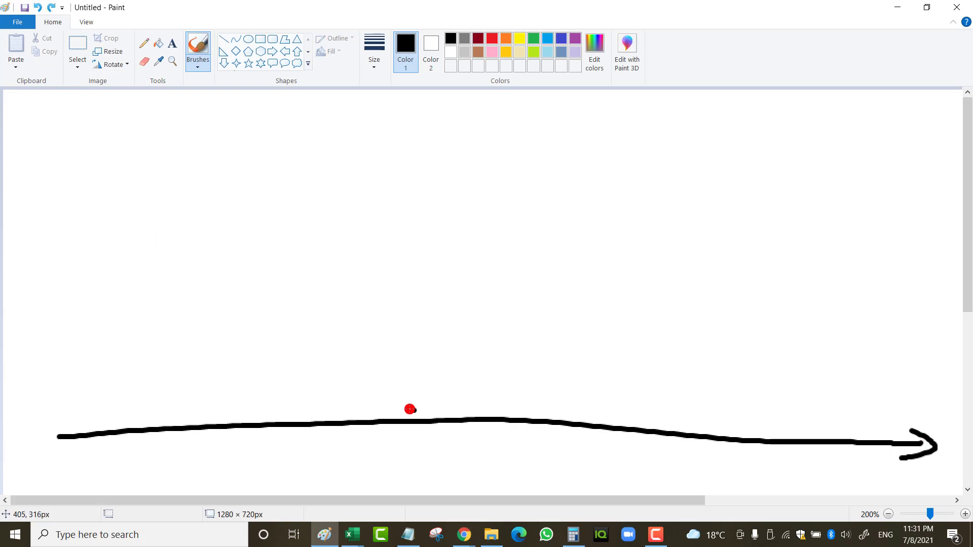
pyautogui.moveTo(404, 407); pyautogui.dragTo(399, 436)
pyautogui.moveTo(371, 374)
pyautogui.mouseDown()
pyautogui.moveTo(408, 366)
pyautogui.moveTo(405, 381)
pyautogui.mouseUp()
pyautogui.moveTo(429, 361); pyautogui.dragTo(446, 375)
pyautogui.moveTo(463, 360); pyautogui.dragTo(460, 361)
pyautogui.moveTo(485, 375); pyautogui.dragTo(490, 364)
# Add a second tick labelled +515 to its left and write $1 above the strikes.
pyautogui.moveTo(298, 402); pyautogui.dragTo(296, 435)
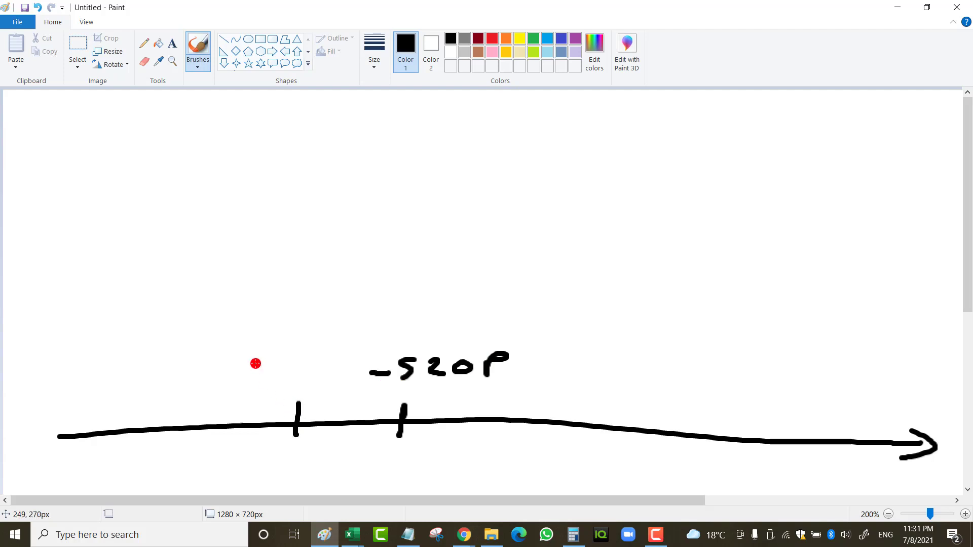
pyautogui.moveTo(256, 359); pyautogui.dragTo(256, 381)
pyautogui.moveTo(249, 372); pyautogui.dragTo(346, 359)
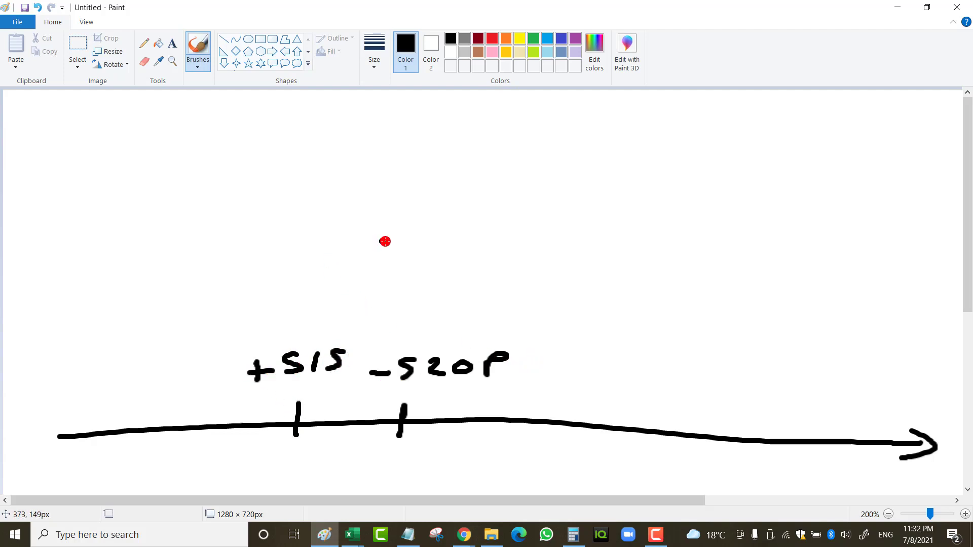
pyautogui.moveTo(371, 245)
pyautogui.mouseDown()
pyautogui.moveTo(364, 271)
pyautogui.moveTo(334, 267)
pyautogui.moveTo(336, 276)
pyautogui.mouseUp()
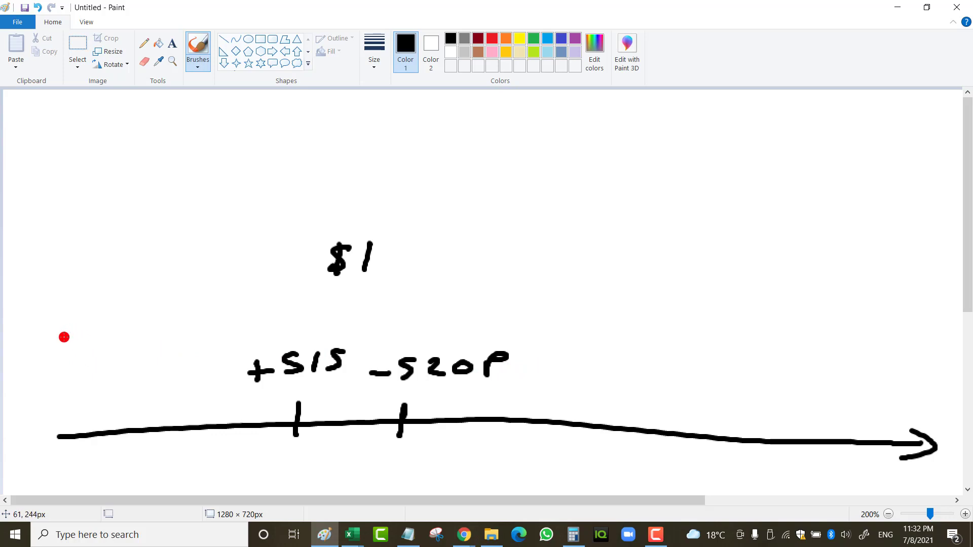
# Write 500 at the left and underline it.
pyautogui.moveTo(60, 337); pyautogui.dragTo(53, 358)
pyautogui.moveTo(83, 340); pyautogui.dragTo(108, 335)
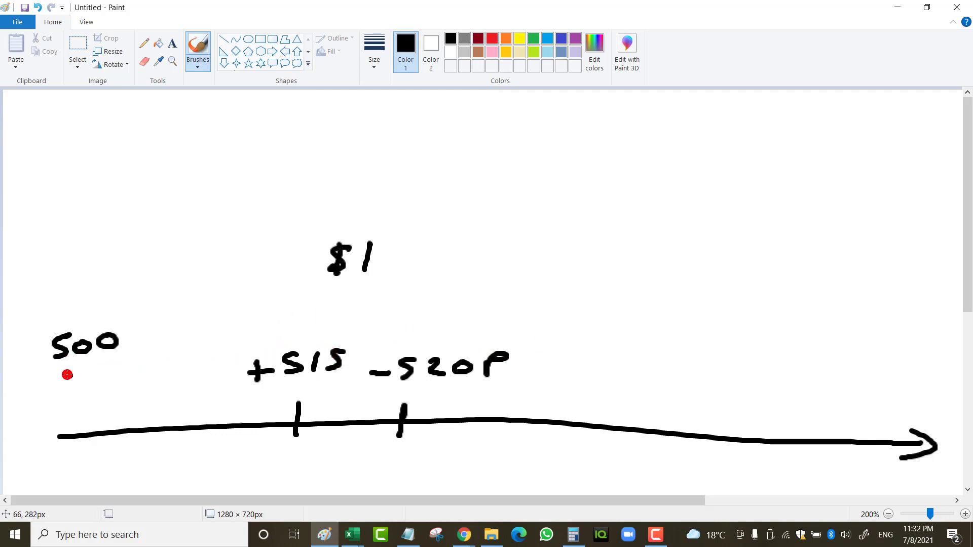
pyautogui.moveTo(75, 376); pyautogui.dragTo(119, 373)
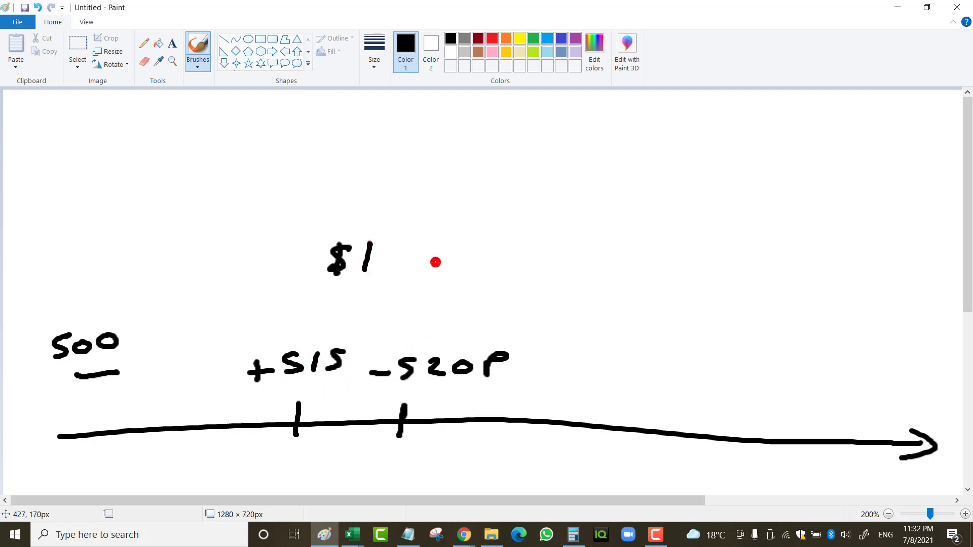
# Write the premium calculation 5 − 1 = $4 at the top right.
pyautogui.moveTo(746, 113); pyautogui.dragTo(714, 134)
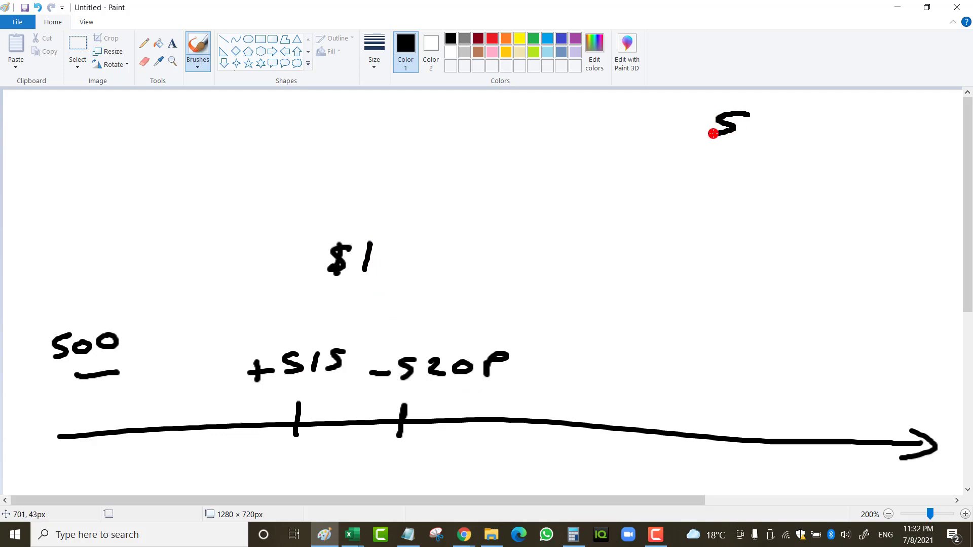
pyautogui.moveTo(669, 162)
pyautogui.mouseDown()
pyautogui.moveTo(737, 185)
pyautogui.moveTo(698, 202)
pyautogui.moveTo(707, 203)
pyautogui.mouseUp()
pyautogui.moveTo(708, 196)
pyautogui.mouseDown()
pyautogui.moveTo(700, 216)
pyautogui.moveTo(658, 218)
pyautogui.mouseUp()
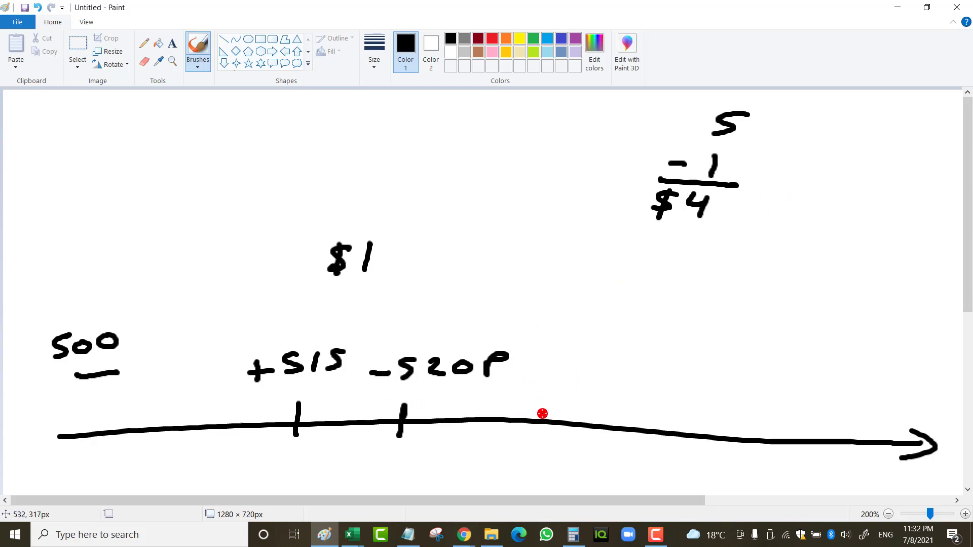
# Add two more ticks on the number line labelled -525 and +530.
pyautogui.moveTo(561, 409); pyautogui.dragTo(560, 440)
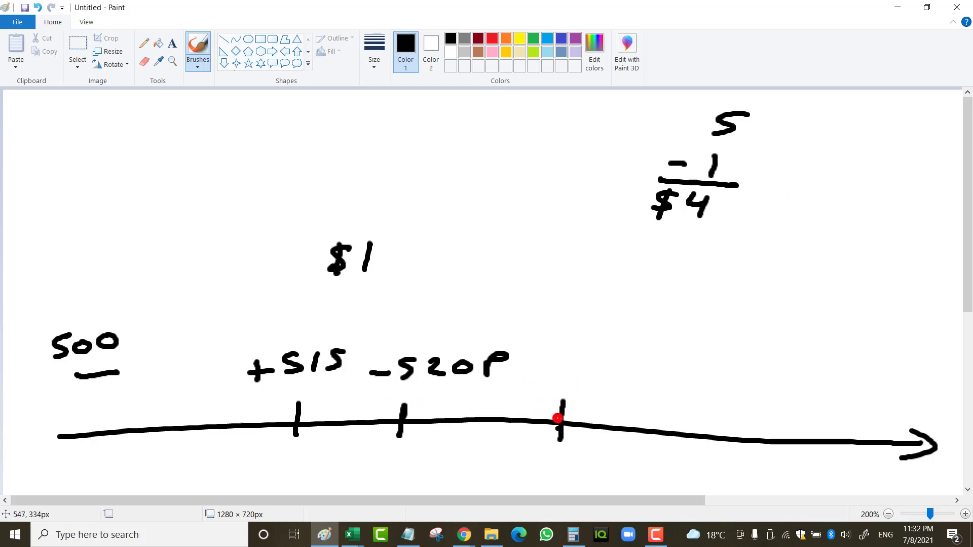
pyautogui.moveTo(558, 354)
pyautogui.mouseDown()
pyautogui.moveTo(532, 368)
pyautogui.moveTo(598, 378)
pyautogui.mouseUp()
pyautogui.moveTo(613, 362)
pyautogui.mouseDown()
pyautogui.moveTo(624, 362)
pyautogui.moveTo(599, 377)
pyautogui.mouseUp()
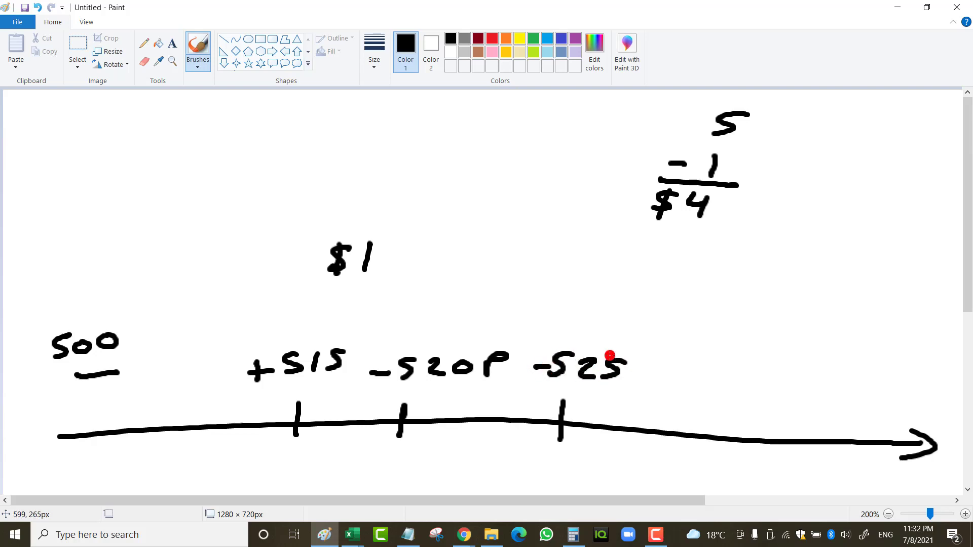
pyautogui.moveTo(643, 434); pyautogui.dragTo(647, 387)
pyautogui.moveTo(640, 379)
pyautogui.mouseDown()
pyautogui.moveTo(674, 370)
pyautogui.moveTo(668, 385)
pyautogui.moveTo(692, 391)
pyautogui.mouseUp()
pyautogui.moveTo(730, 379); pyautogui.dragTo(729, 389)
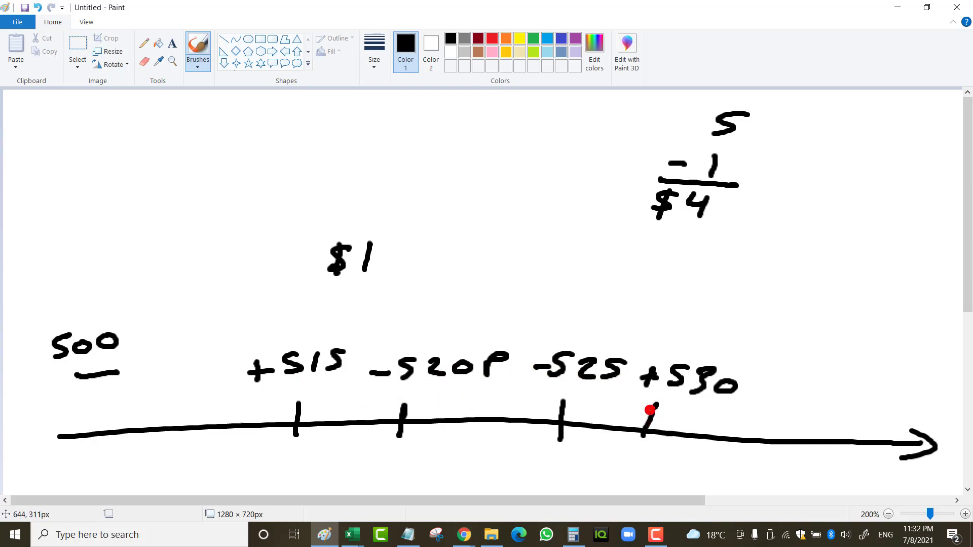
pyautogui.moveTo(650, 410)
pyautogui.mouseDown()
pyautogui.moveTo(637, 441)
pyautogui.moveTo(655, 408)
pyautogui.mouseUp()
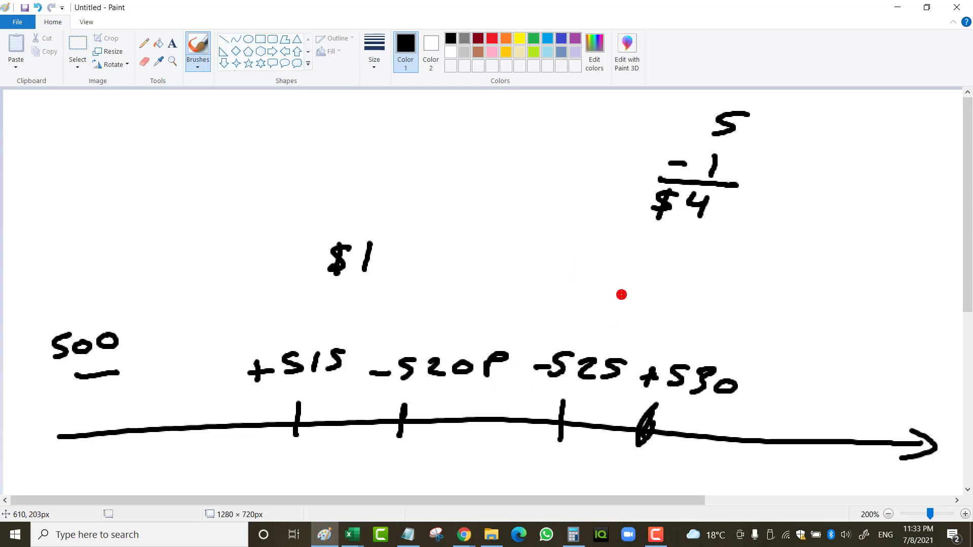
# Write $0.75 above the -525 and +530 legs.
pyautogui.moveTo(627, 298); pyautogui.dragTo(675, 316)
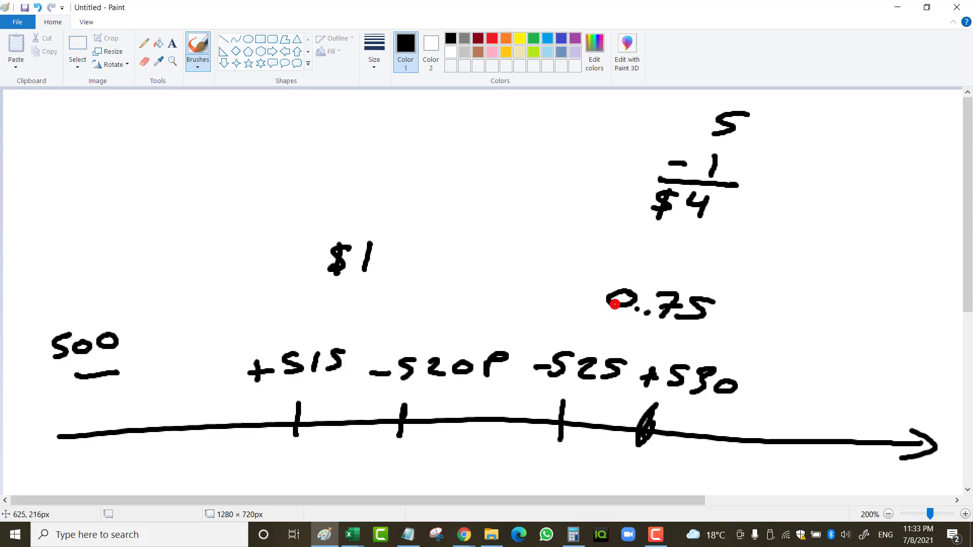
pyautogui.moveTo(584, 286)
pyautogui.mouseDown()
pyautogui.moveTo(583, 301)
pyautogui.moveTo(564, 312)
pyautogui.mouseUp()
pyautogui.moveTo(586, 280); pyautogui.dragTo(573, 315)
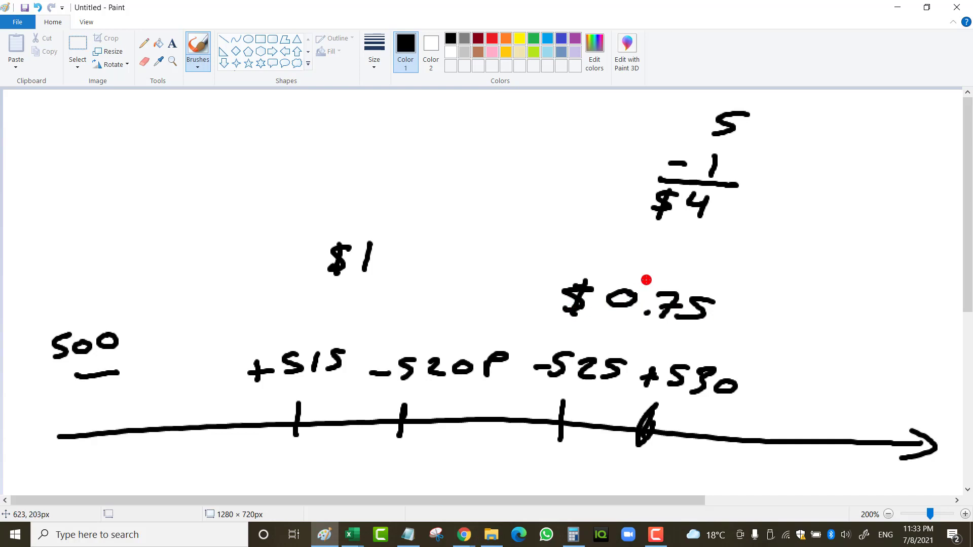
# Under $4, write an underlined -0.75 with the result 3.25.
pyautogui.click(691, 233)
pyautogui.moveTo(636, 241)
pyautogui.mouseDown()
pyautogui.moveTo(681, 249)
pyautogui.moveTo(689, 235)
pyautogui.moveTo(741, 254)
pyautogui.mouseUp()
pyautogui.click(703, 250)
pyautogui.moveTo(626, 262)
pyautogui.mouseDown()
pyautogui.moveTo(738, 265)
pyautogui.moveTo(737, 299)
pyautogui.mouseUp()
pyautogui.click(759, 298)
pyautogui.moveTo(780, 287); pyautogui.dragTo(801, 300)
pyautogui.moveTo(827, 284); pyautogui.dragTo(806, 298)
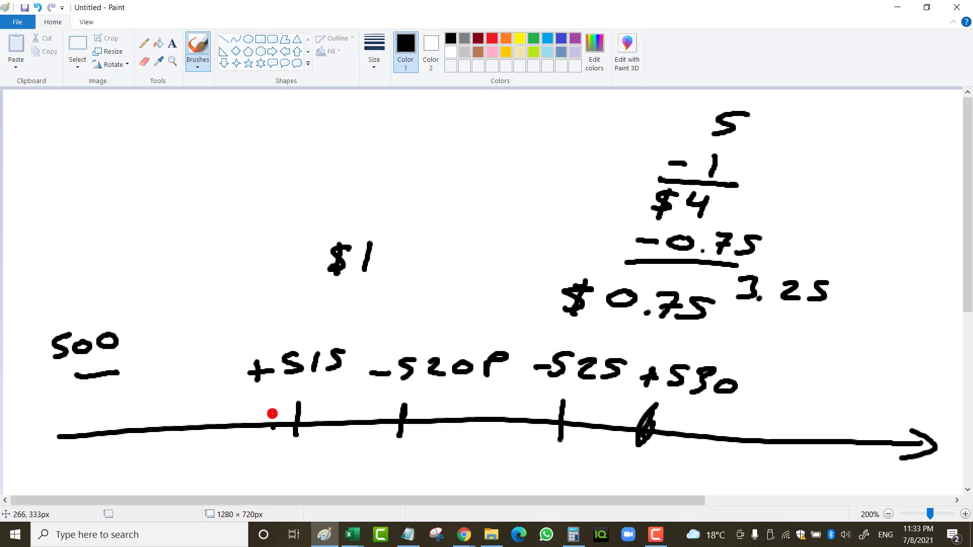
pyautogui.click(218, 385)
# Draw left and right arrows under the number line and a curve beneath the middle strikes.
pyautogui.moveTo(278, 451)
pyautogui.mouseDown()
pyautogui.moveTo(200, 447)
pyautogui.moveTo(194, 463)
pyautogui.moveTo(207, 467)
pyautogui.mouseUp()
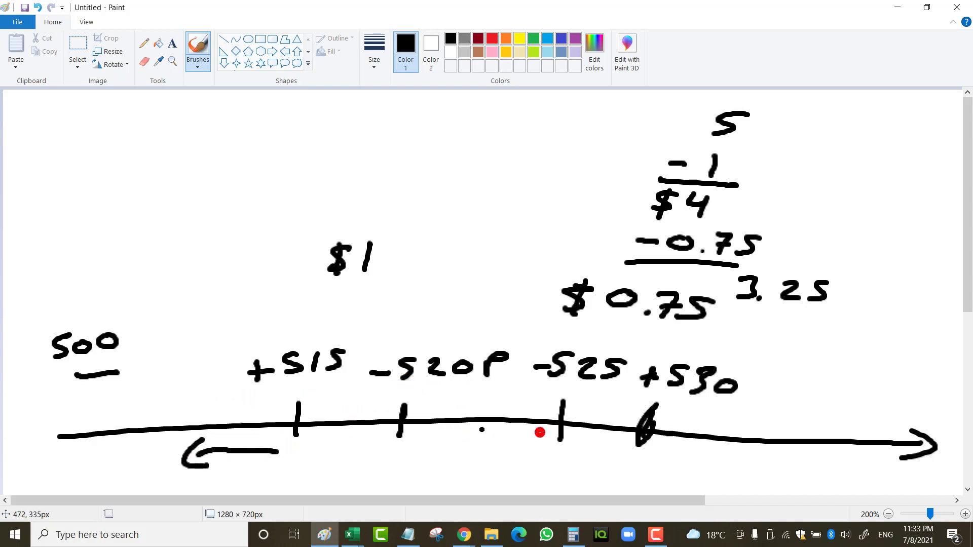
pyautogui.moveTo(650, 466)
pyautogui.mouseDown()
pyautogui.moveTo(732, 468)
pyautogui.moveTo(727, 456)
pyautogui.moveTo(745, 471)
pyautogui.moveTo(727, 473)
pyautogui.mouseUp()
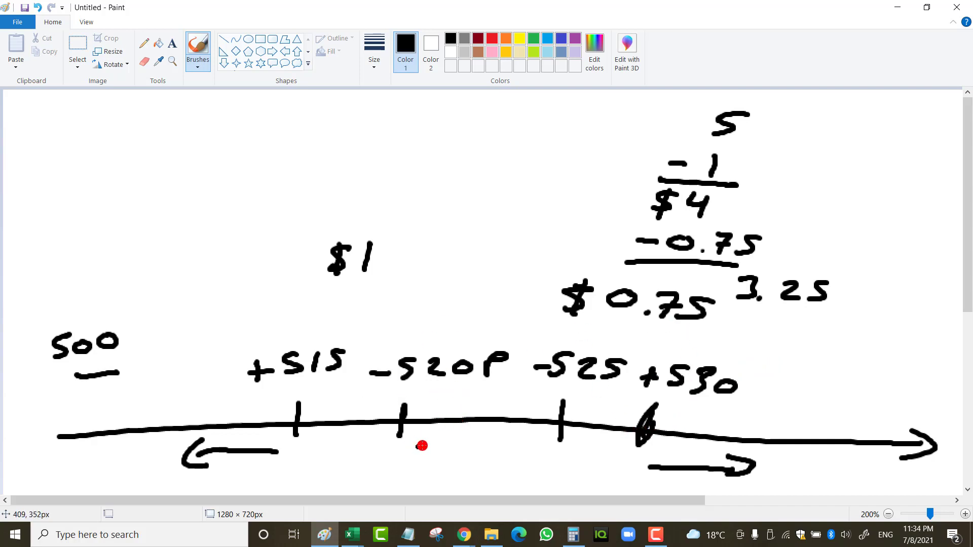
pyautogui.moveTo(422, 446)
pyautogui.mouseDown()
pyautogui.moveTo(476, 454)
pyautogui.moveTo(543, 443)
pyautogui.mouseUp()
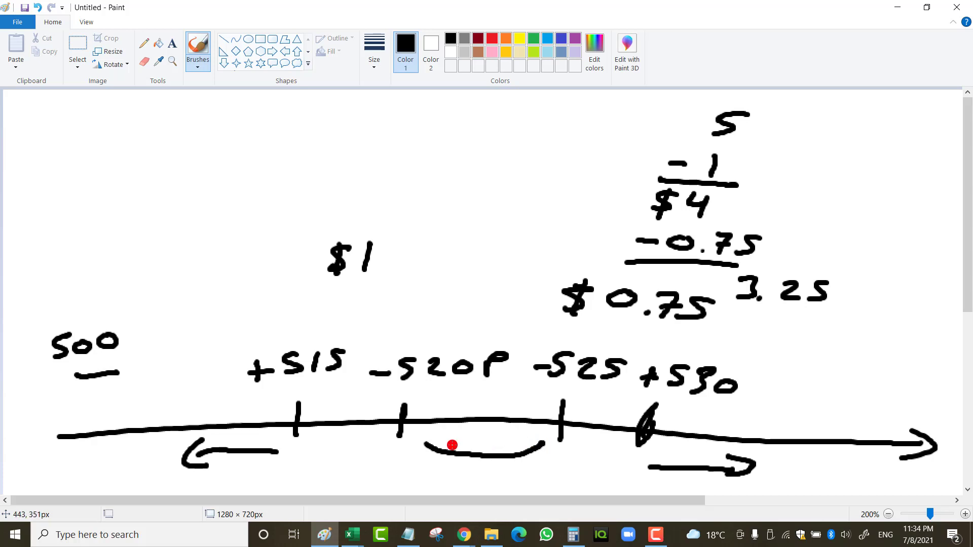
pyautogui.moveTo(401, 440)
pyautogui.mouseDown()
pyautogui.moveTo(423, 456)
pyautogui.moveTo(475, 458)
pyautogui.mouseUp()
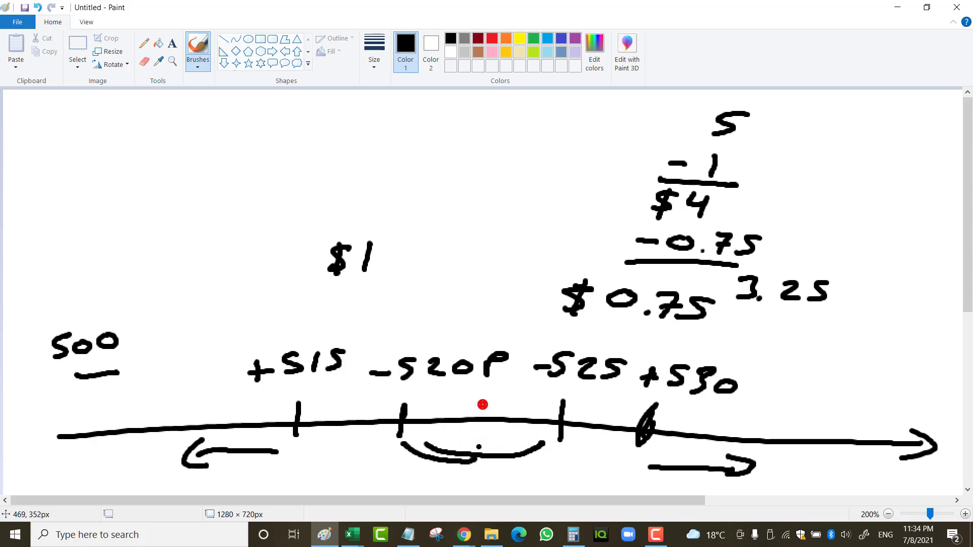
# Add dashes beside the 1 and -0.75, and loop around the -525 and +530 legs.
pyautogui.click(698, 174)
pyautogui.hotkey('ctrl', 'z')
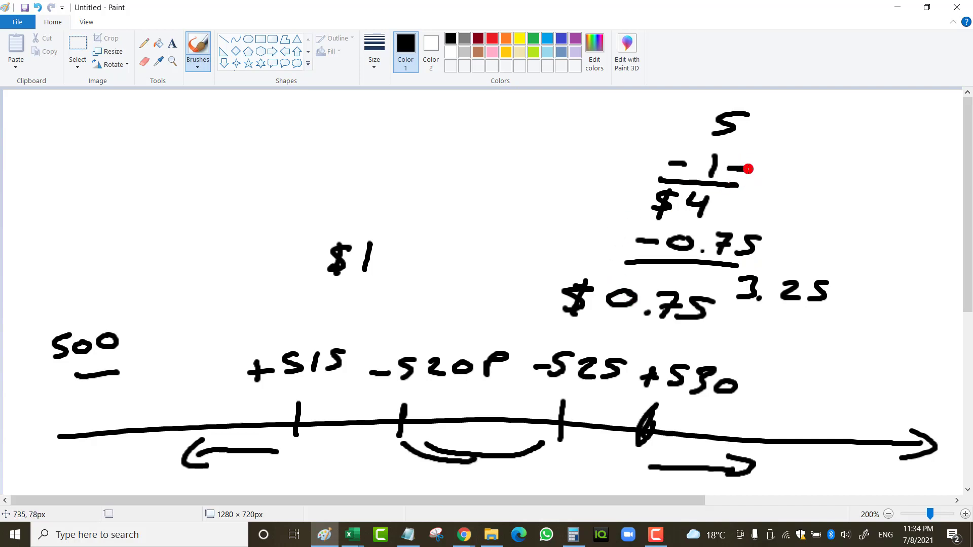
pyautogui.moveTo(748, 169); pyautogui.dragTo(751, 169)
pyautogui.moveTo(772, 246); pyautogui.dragTo(783, 245)
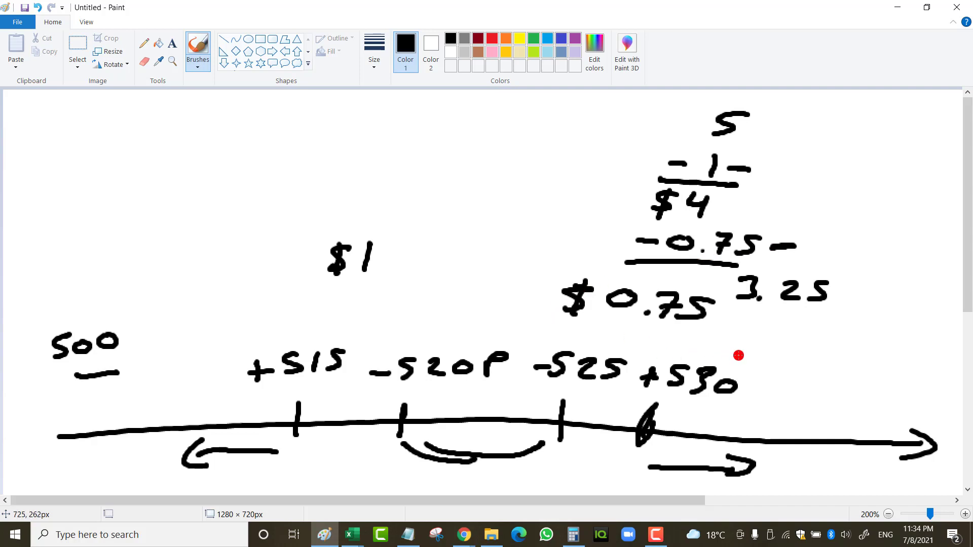
pyautogui.moveTo(740, 357)
pyautogui.mouseDown()
pyautogui.moveTo(645, 332)
pyautogui.moveTo(528, 332)
pyautogui.moveTo(536, 384)
pyautogui.moveTo(666, 395)
pyautogui.moveTo(776, 377)
pyautogui.moveTo(740, 356)
pyautogui.mouseUp()
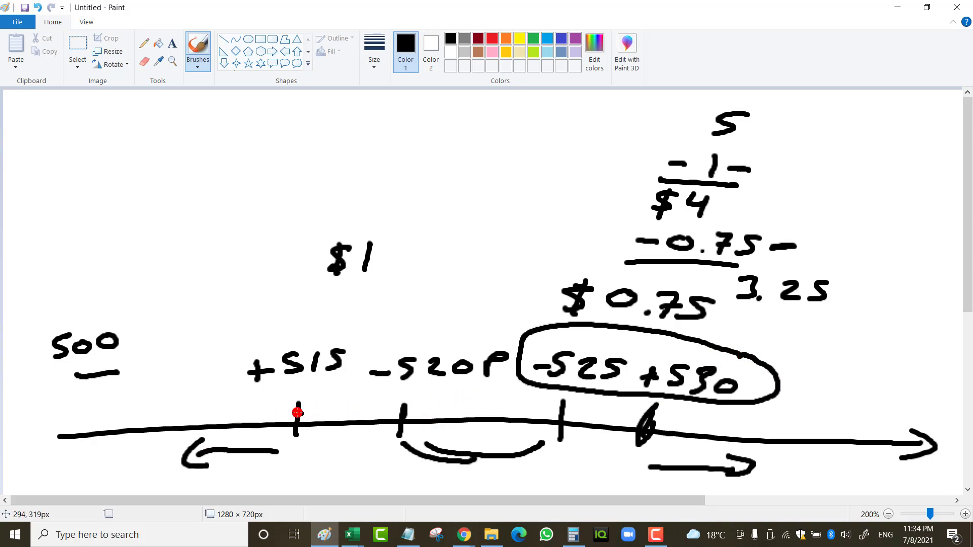
# Circle the 500, the -0.75 and the -525 leg, and arc over the -520P tick.
pyautogui.moveTo(96, 384)
pyautogui.mouseDown()
pyautogui.moveTo(52, 379)
pyautogui.moveTo(119, 383)
pyautogui.mouseUp()
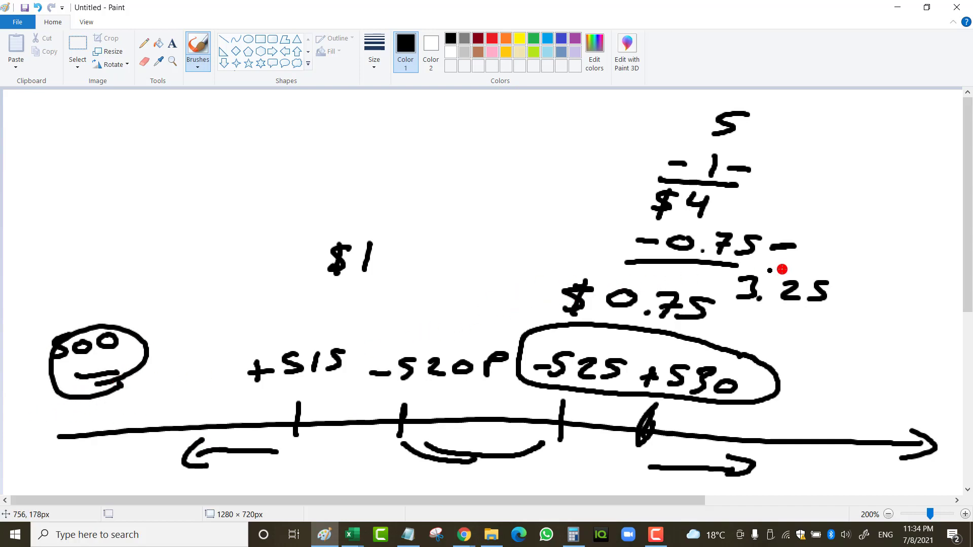
pyautogui.moveTo(768, 242)
pyautogui.mouseDown()
pyautogui.moveTo(737, 211)
pyautogui.moveTo(651, 256)
pyautogui.moveTo(768, 230)
pyautogui.mouseUp()
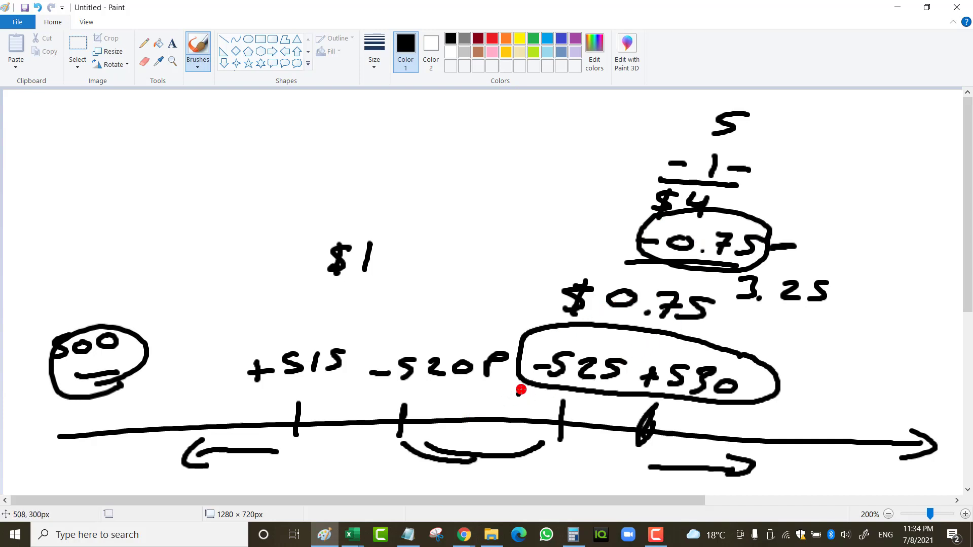
pyautogui.moveTo(643, 365)
pyautogui.mouseDown()
pyautogui.moveTo(590, 334)
pyautogui.moveTo(539, 341)
pyautogui.moveTo(564, 336)
pyautogui.moveTo(519, 373)
pyautogui.moveTo(648, 384)
pyautogui.moveTo(643, 347)
pyautogui.mouseUp()
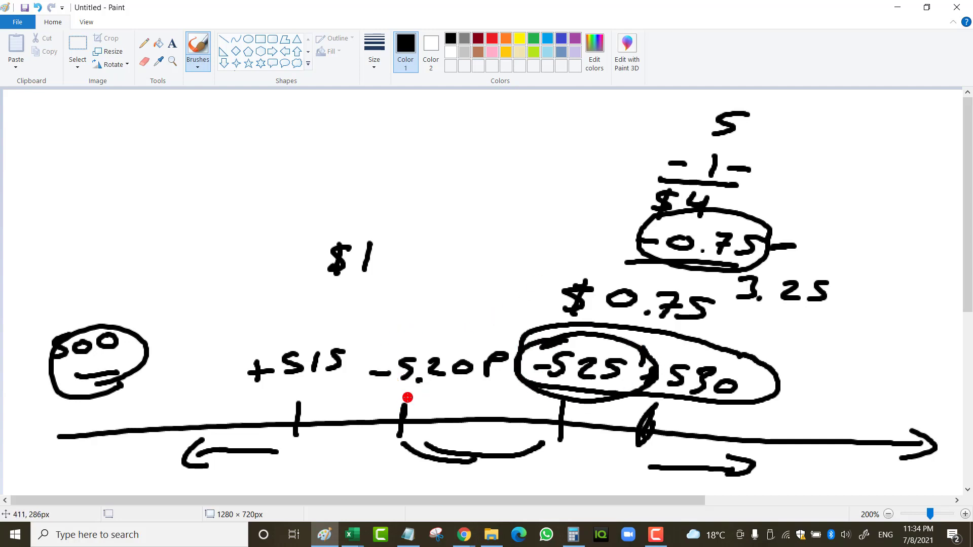
pyautogui.moveTo(420, 380); pyautogui.dragTo(398, 440)
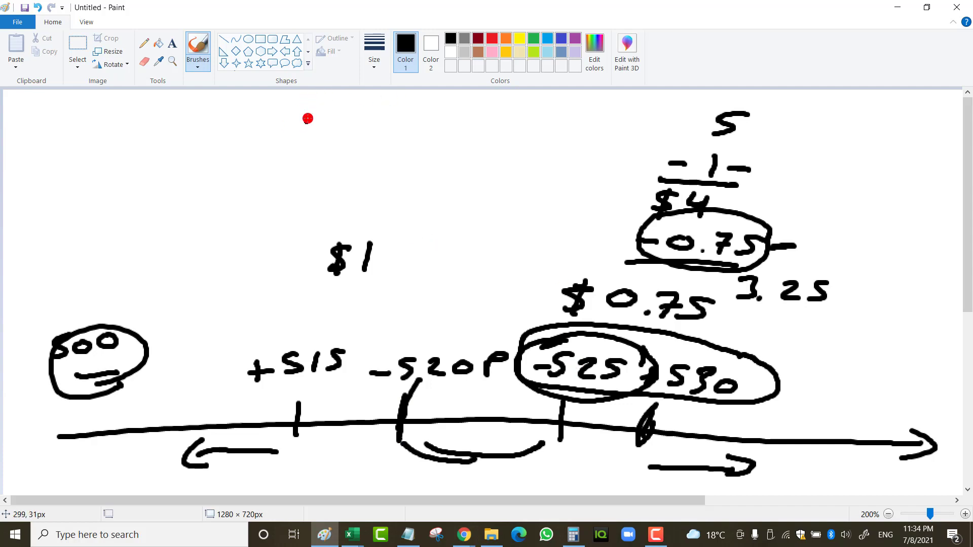
# Write the heading 515/520 PS at the top of the canvas.
pyautogui.moveTo(319, 112); pyautogui.dragTo(295, 136)
pyautogui.moveTo(333, 114); pyautogui.dragTo(332, 143)
pyautogui.moveTo(372, 113); pyautogui.dragTo(354, 140)
pyautogui.moveTo(404, 104); pyautogui.dragTo(384, 143)
pyautogui.moveTo(432, 111); pyautogui.dragTo(409, 136)
pyautogui.moveTo(439, 116); pyautogui.dragTo(457, 141)
pyautogui.moveTo(479, 118); pyautogui.dragTo(544, 129)
pyautogui.moveTo(520, 145)
pyautogui.mouseDown()
pyautogui.moveTo(523, 130)
pyautogui.moveTo(523, 139)
pyautogui.mouseUp()
pyautogui.moveTo(580, 118); pyautogui.dragTo(549, 142)
# Start the 520/525 label on the line below the heading.
pyautogui.moveTo(312, 168); pyautogui.dragTo(290, 195)
pyautogui.moveTo(325, 175)
pyautogui.mouseDown()
pyautogui.moveTo(367, 175)
pyautogui.moveTo(384, 201)
pyautogui.mouseUp()
pyautogui.moveTo(436, 165); pyautogui.dragTo(422, 175)
pyautogui.moveTo(446, 170)
pyautogui.mouseDown()
pyautogui.moveTo(454, 187)
pyautogui.moveTo(474, 193)
pyautogui.mouseUp()
pyautogui.moveTo(506, 172); pyautogui.dragTo(479, 192)
# Finish 520/525 CS, loop both labels, sign legs +515/-520 and -520/+525, circle -520P.
pyautogui.moveTo(555, 174)
pyautogui.mouseDown()
pyautogui.moveTo(557, 192)
pyautogui.moveTo(576, 169)
pyautogui.moveTo(563, 194)
pyautogui.mouseUp()
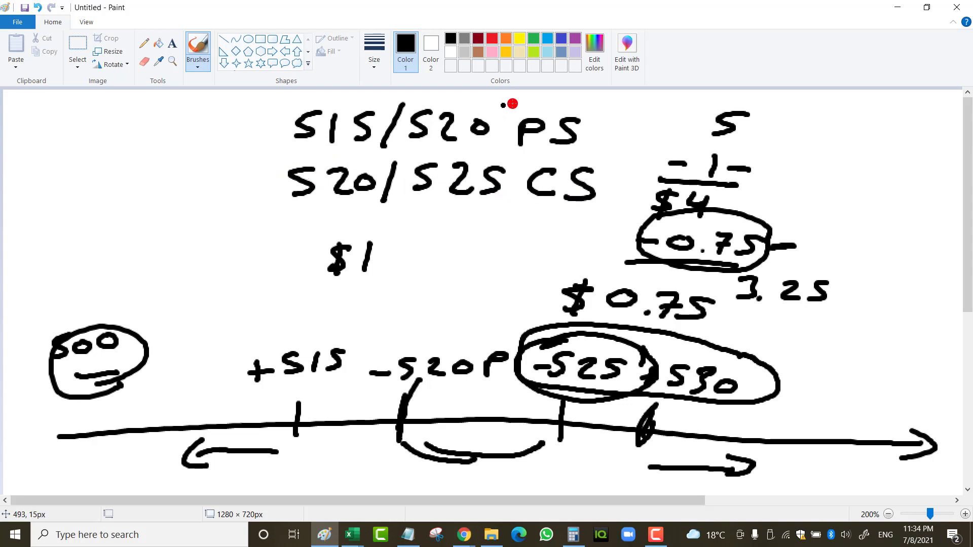
pyautogui.moveTo(527, 106)
pyautogui.mouseDown()
pyautogui.moveTo(469, 94)
pyautogui.moveTo(297, 116)
pyautogui.moveTo(349, 214)
pyautogui.moveTo(535, 128)
pyautogui.moveTo(505, 124)
pyautogui.mouseUp()
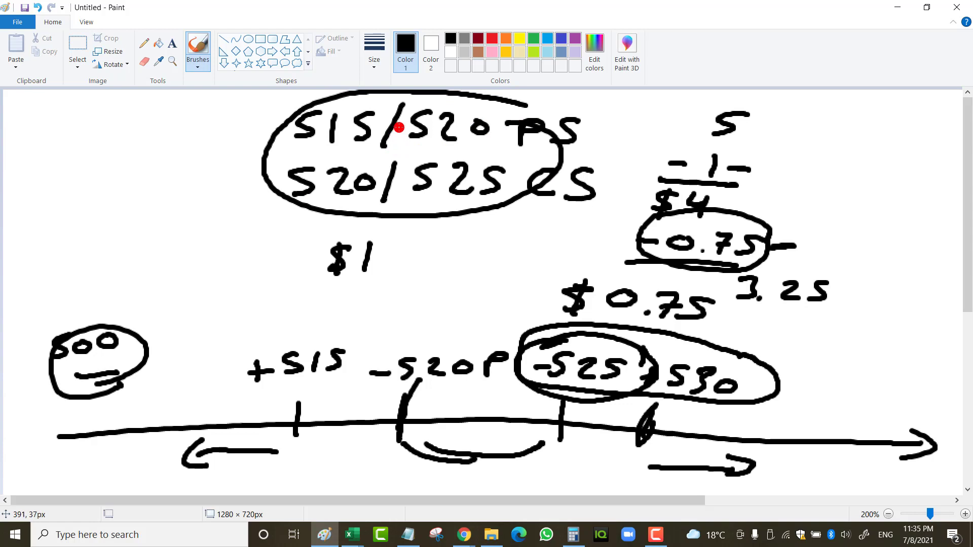
pyautogui.moveTo(397, 128); pyautogui.dragTo(410, 129)
pyautogui.moveTo(274, 178); pyautogui.dragTo(287, 178)
pyautogui.moveTo(289, 121)
pyautogui.mouseDown()
pyautogui.moveTo(289, 141)
pyautogui.moveTo(300, 133)
pyautogui.mouseUp()
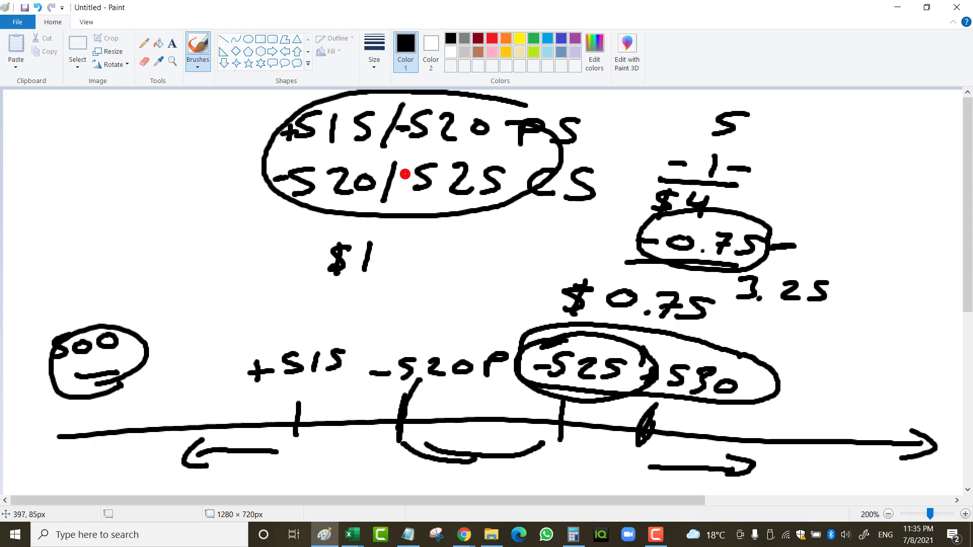
pyautogui.moveTo(404, 171)
pyautogui.mouseDown()
pyautogui.moveTo(400, 190)
pyautogui.moveTo(411, 180)
pyautogui.mouseUp()
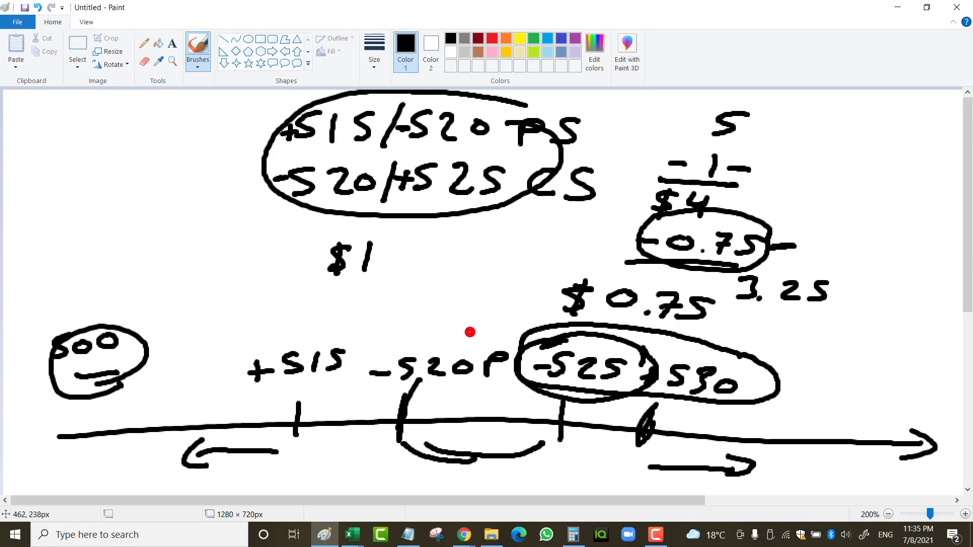
pyautogui.moveTo(478, 334)
pyautogui.mouseDown()
pyautogui.moveTo(429, 318)
pyautogui.moveTo(485, 393)
pyautogui.moveTo(473, 347)
pyautogui.mouseUp()
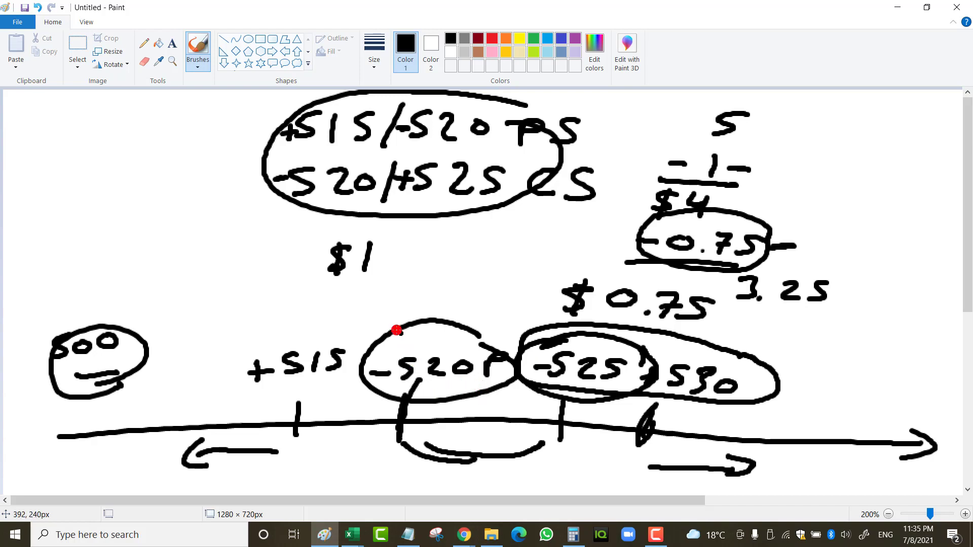
# Draw a bracket under both spreads above the $1 note.
pyautogui.click(398, 270)
pyautogui.hotkey('ctrl', 'z')
pyautogui.moveTo(273, 224)
pyautogui.mouseDown()
pyautogui.moveTo(486, 261)
pyautogui.moveTo(528, 220)
pyautogui.mouseUp()
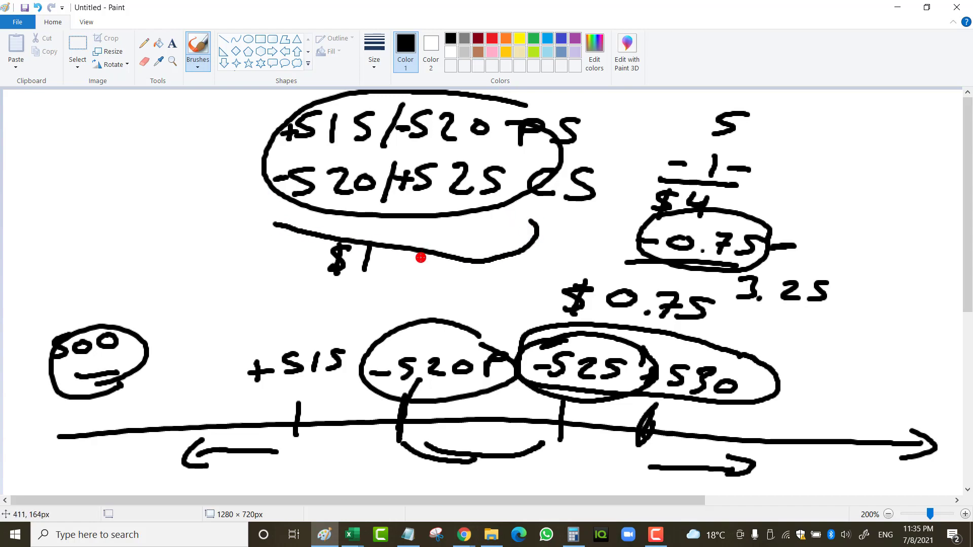
# Scribble over the 0.75 figure and loop a second circle around -520P.
pyautogui.click(433, 233)
pyautogui.hotkey('ctrl', 'z')
pyautogui.moveTo(676, 241)
pyautogui.mouseDown()
pyautogui.moveTo(679, 259)
pyautogui.moveTo(735, 238)
pyautogui.moveTo(723, 271)
pyautogui.mouseUp()
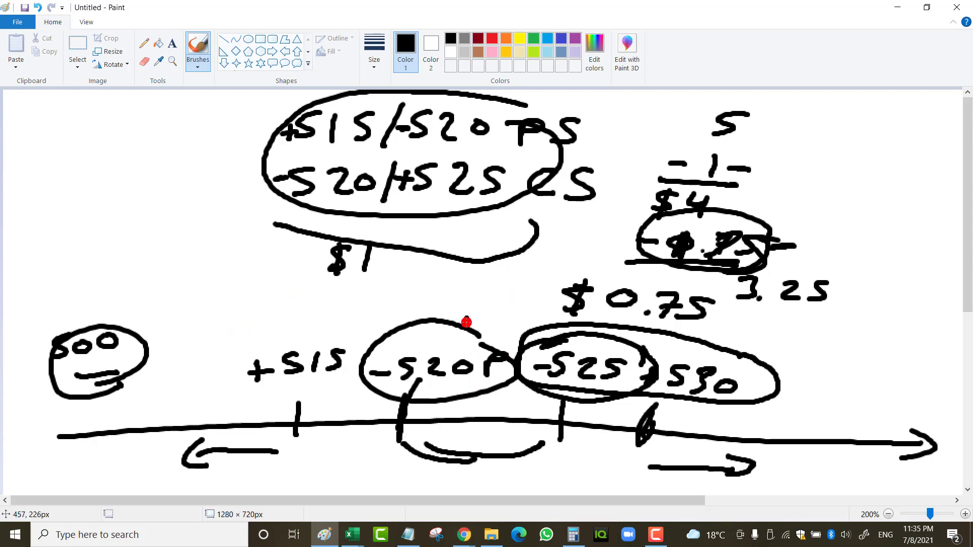
pyautogui.moveTo(473, 311)
pyautogui.mouseDown()
pyautogui.moveTo(527, 350)
pyautogui.moveTo(463, 315)
pyautogui.mouseUp()
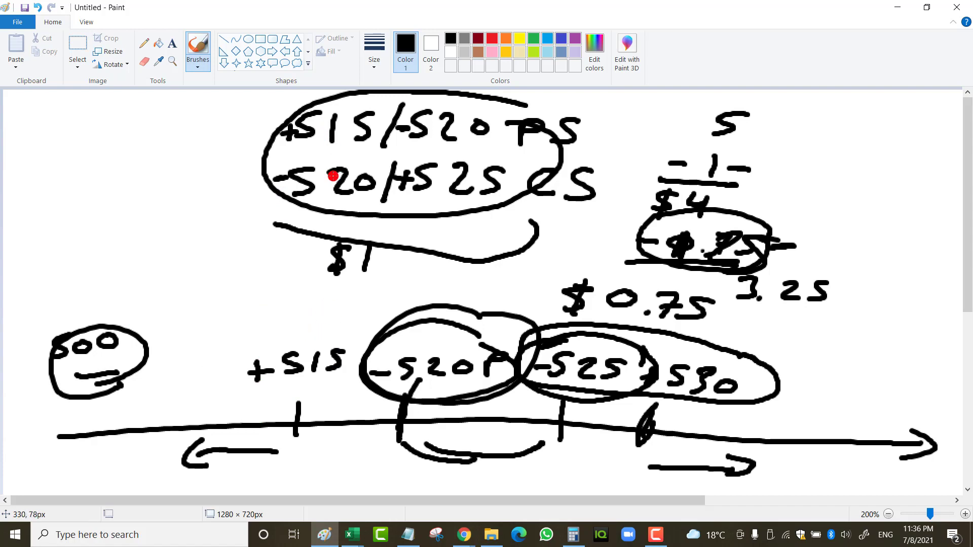
# Box the +515/-520 put legs, link $1 toward the strikes, mark +515, then switch to Excel.
pyautogui.click(248, 177)
pyautogui.moveTo(235, 157)
pyautogui.mouseDown()
pyautogui.moveTo(501, 144)
pyautogui.moveTo(503, 98)
pyautogui.moveTo(250, 113)
pyautogui.moveTo(250, 157)
pyautogui.moveTo(238, 165)
pyautogui.mouseUp()
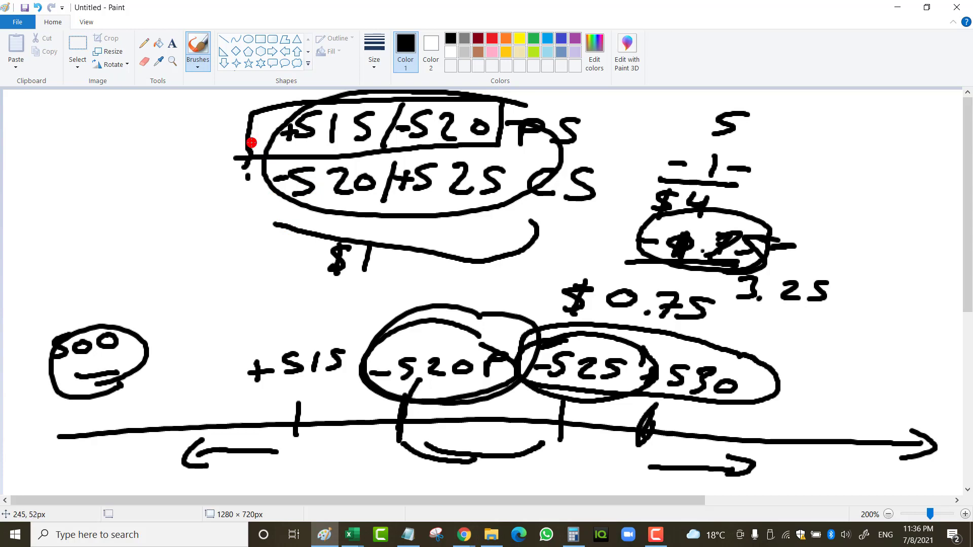
pyautogui.moveTo(352, 285); pyautogui.dragTo(367, 301)
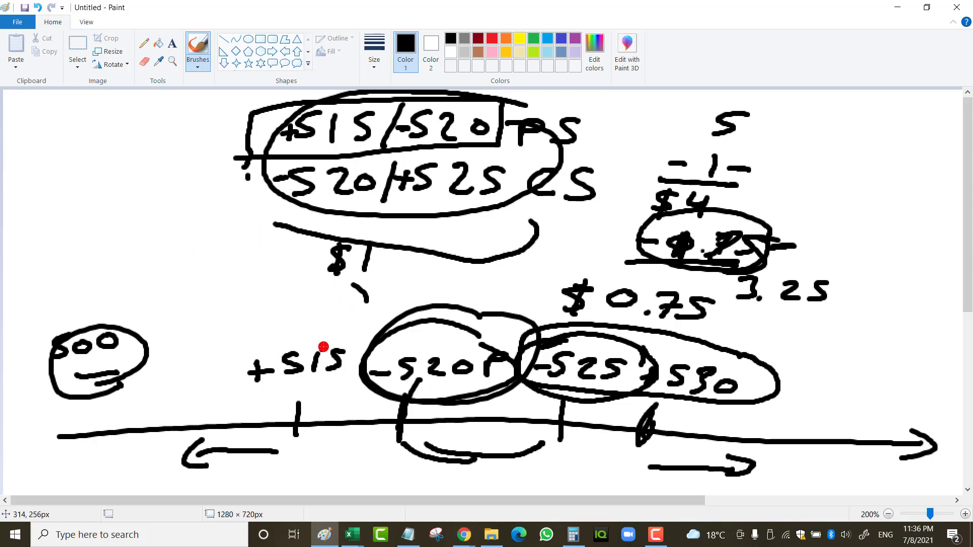
pyautogui.moveTo(264, 341); pyautogui.dragTo(251, 353)
pyautogui.hotkey('alt', 'Tab')
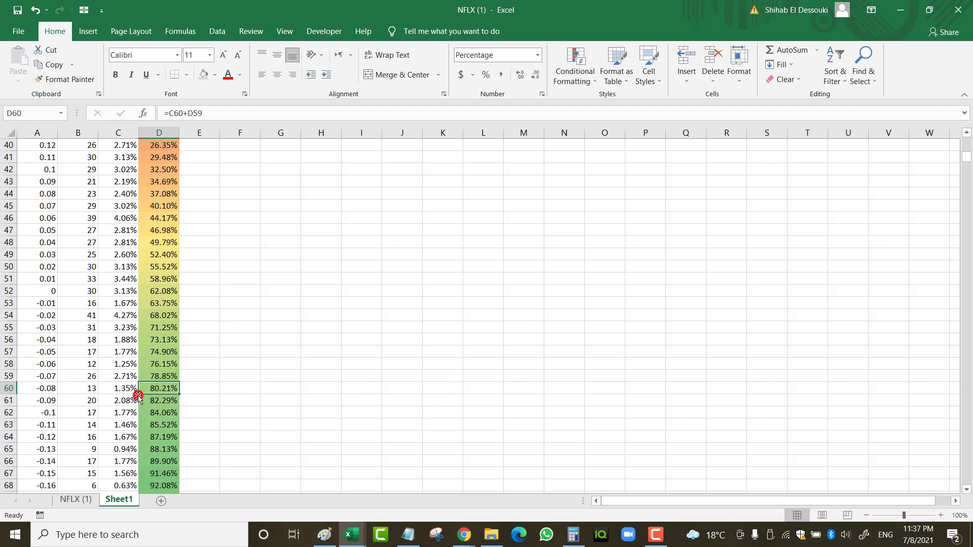
# Inspect row 60's cumulative 80.21% in D60 and the -0.14 return in A66, then switch to Chrome.
pyautogui.click(4, 389)
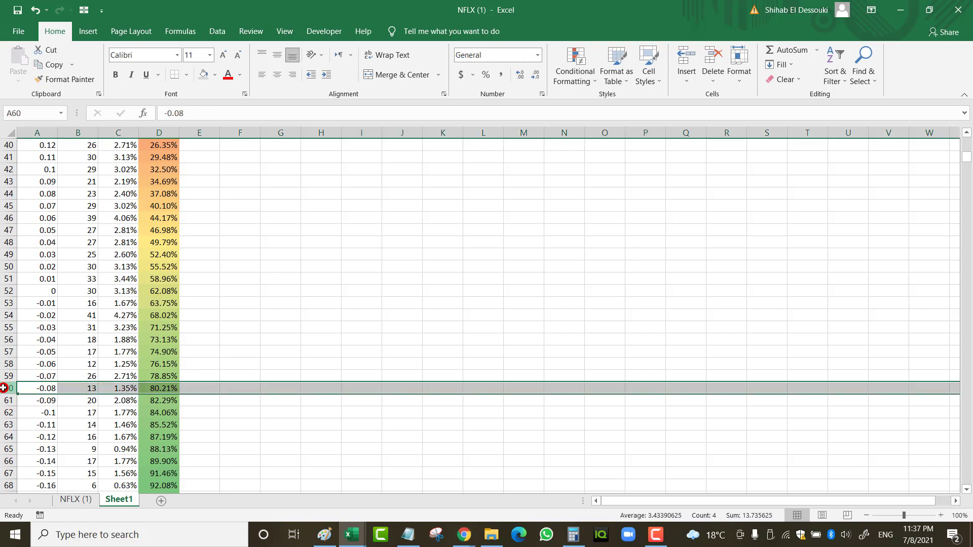
pyautogui.click(152, 388)
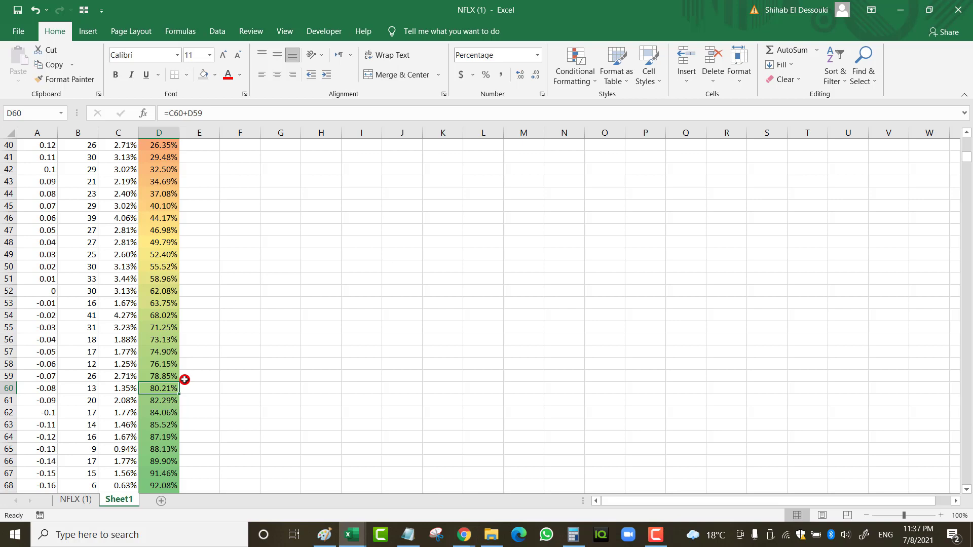
pyautogui.scroll(-1, 91, 419)
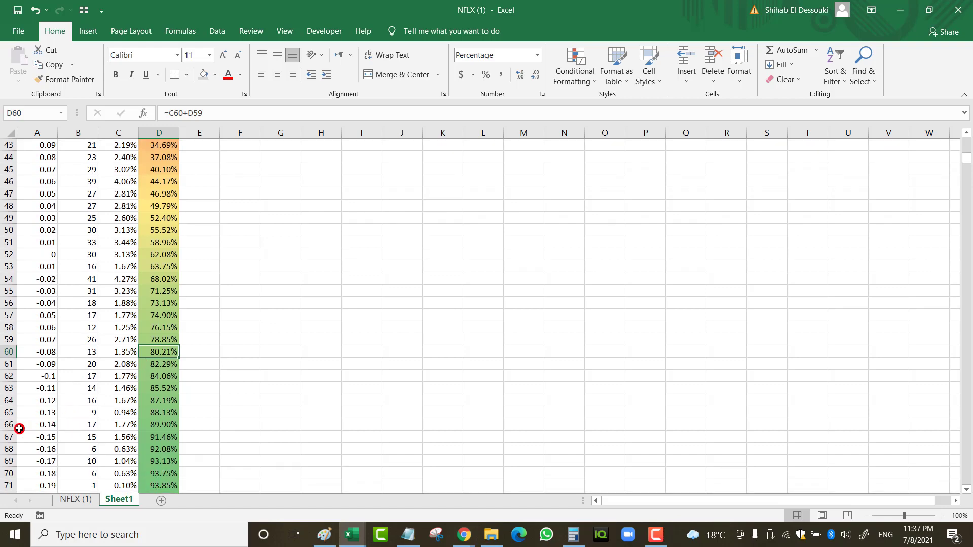
pyautogui.click(20, 429)
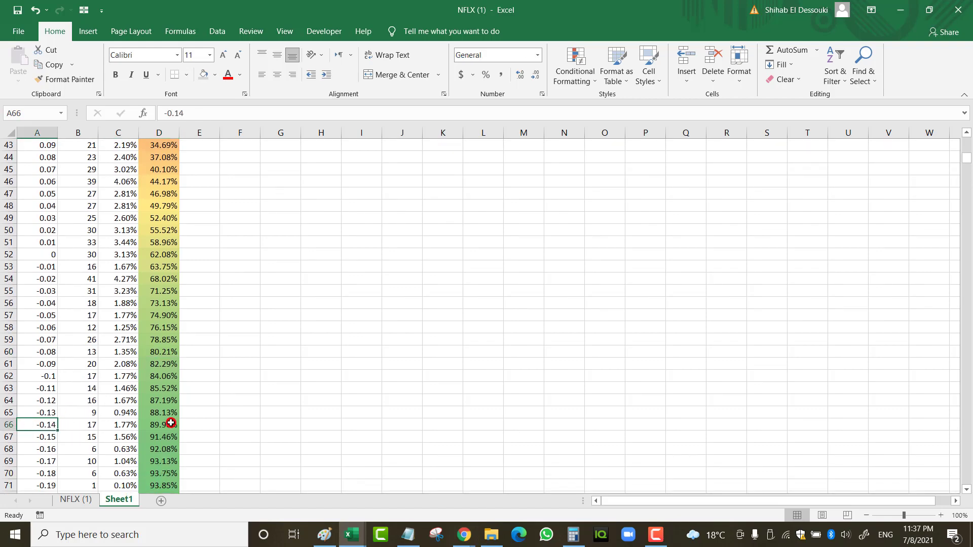
pyautogui.hotkey('alt', 'Tab')
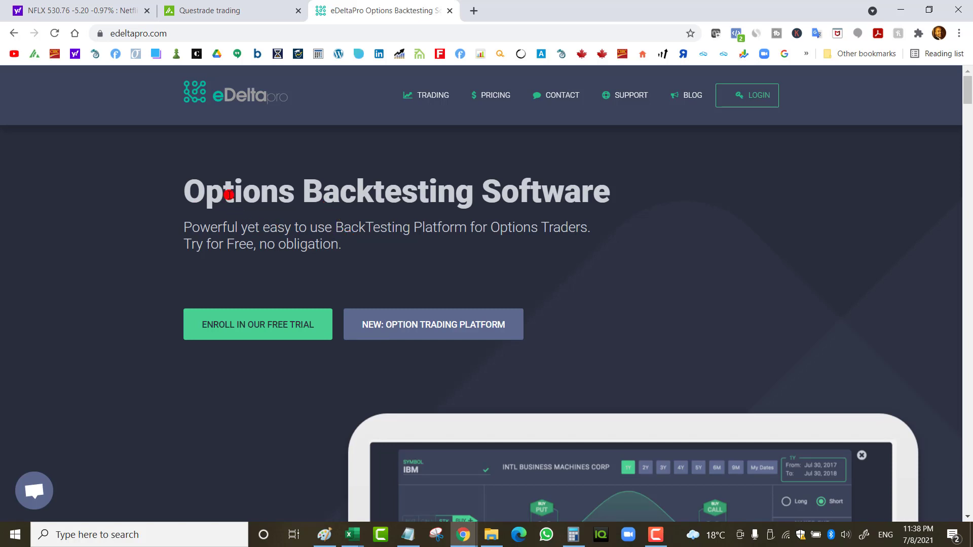
# Scroll the eDeltaPro backtesting preview, close the waitlist pop-up, and move to the YouTube tab.
pyautogui.scroll(-2, 382, 194)
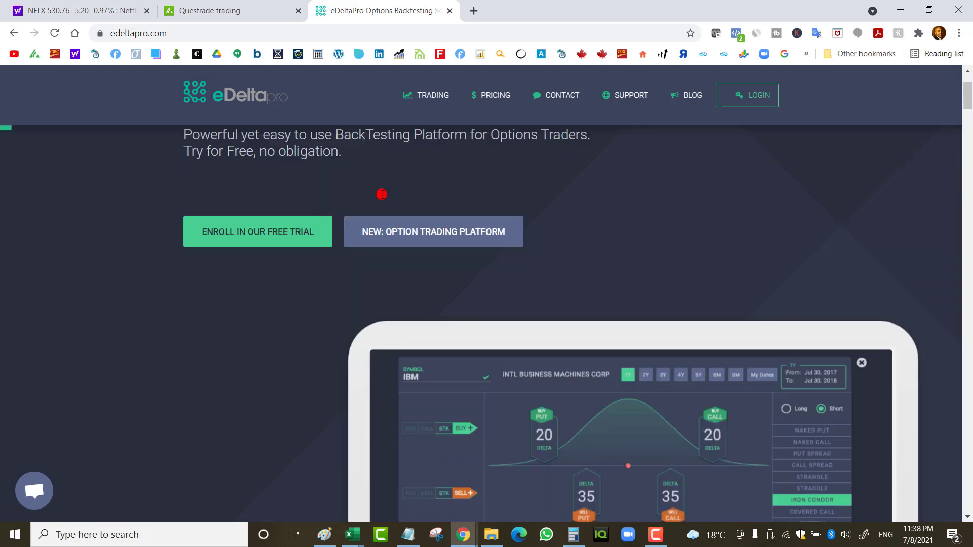
pyautogui.scroll(-1, 355, 210)
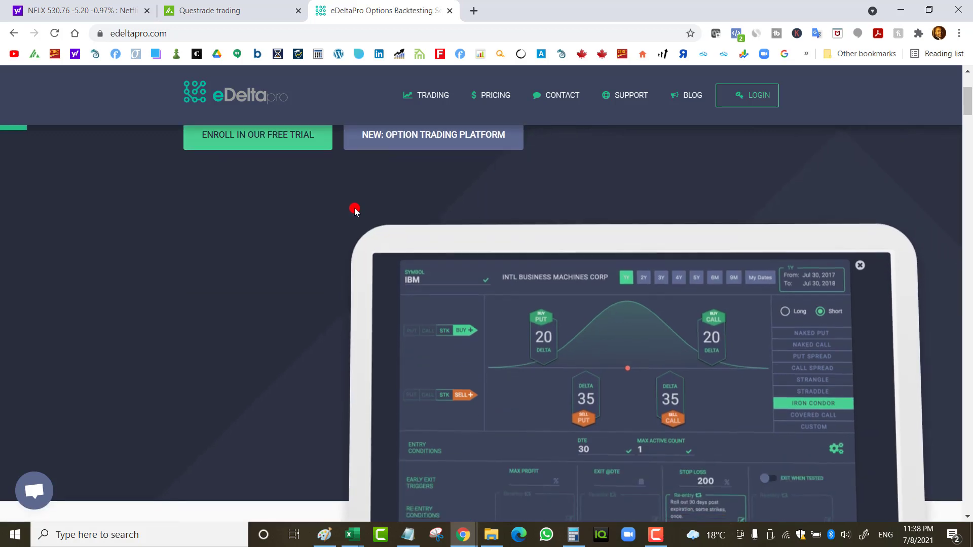
pyautogui.click(628, 178)
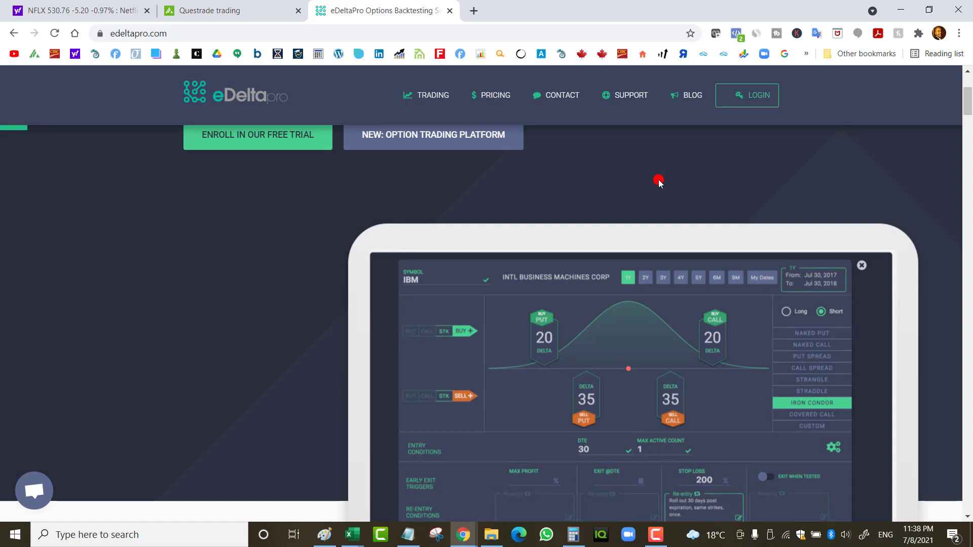
pyautogui.scroll(-1, 609, 355)
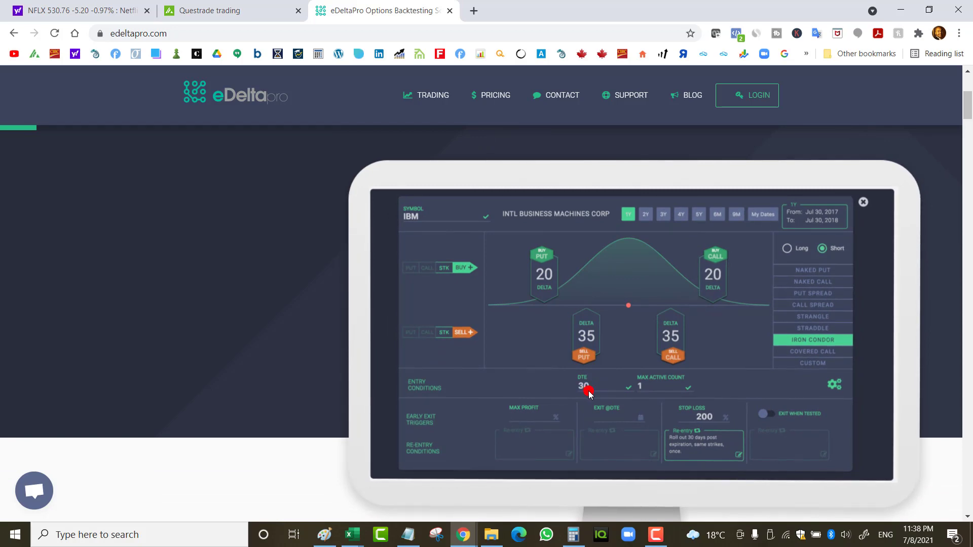
pyautogui.hotkey('ctrl', '1')
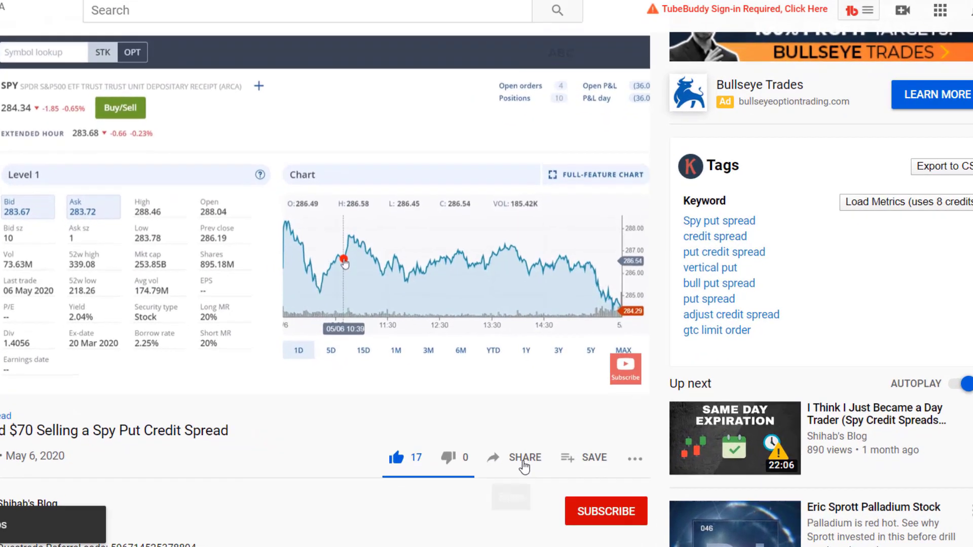
# Subscribe to the SPY put credit spread video's channel and show its bell notification options.
pyautogui.click(525, 458)
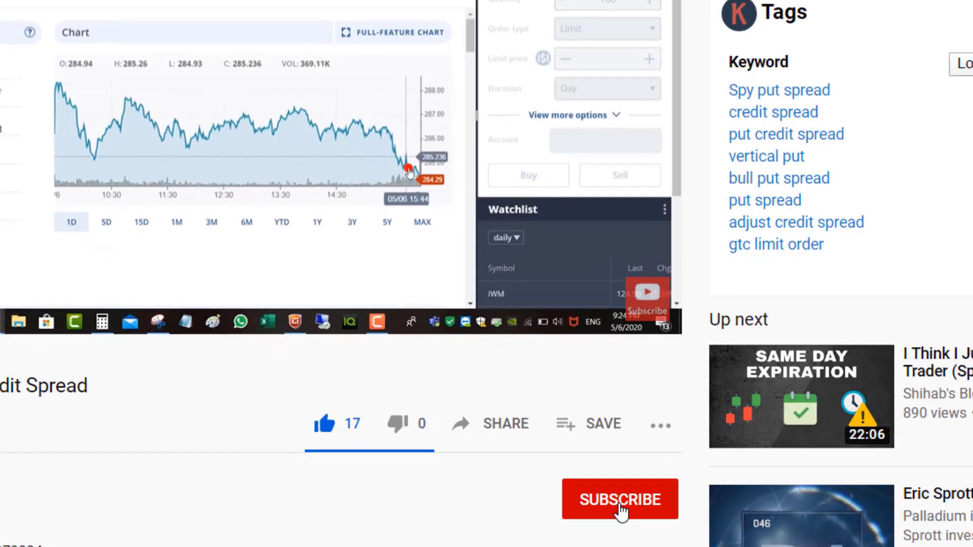
pyautogui.click(621, 511)
pyautogui.click(660, 499)
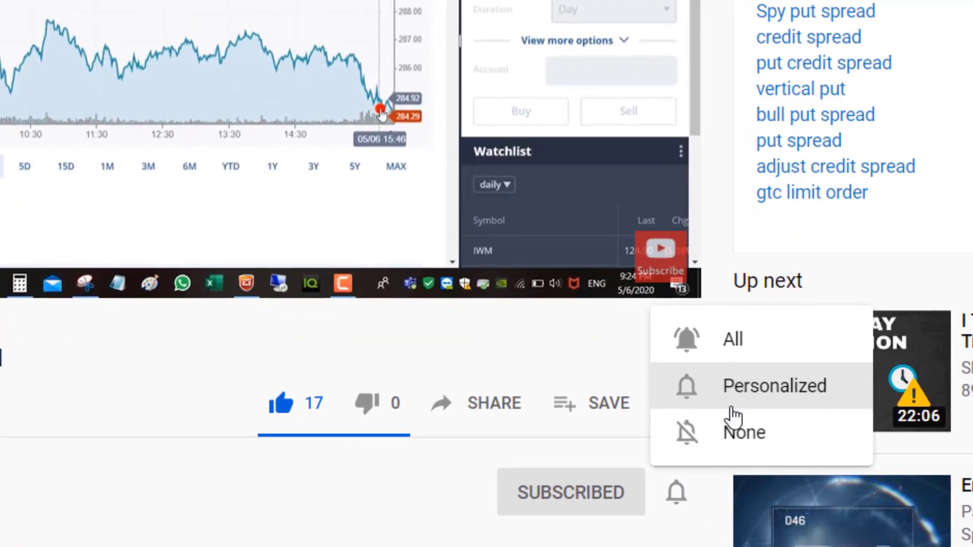